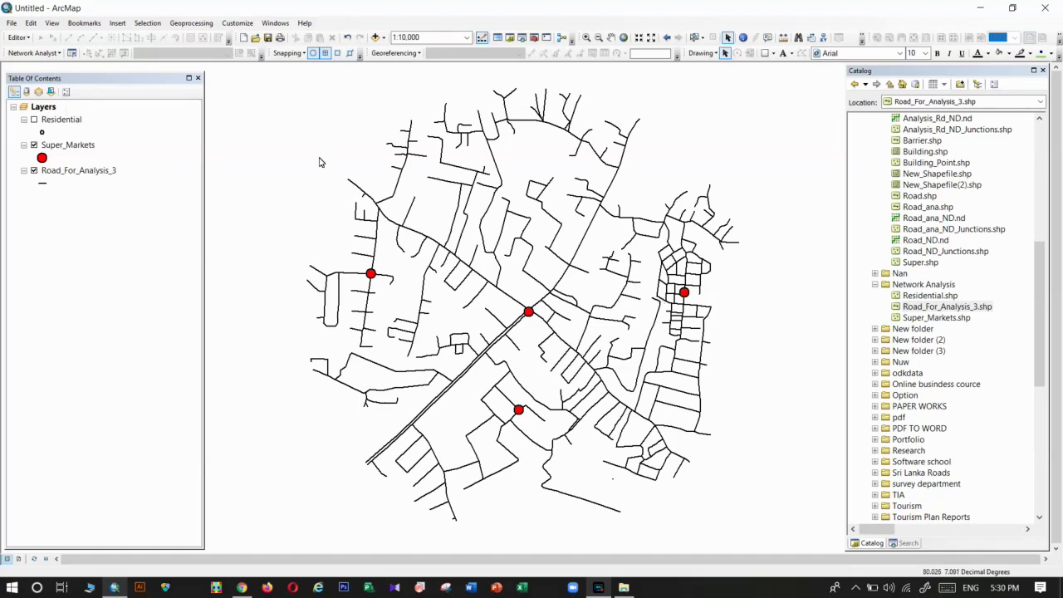
Review the analysis layer types that Network Analyst offers, including the OD Cost Matrix description.
{"action": "left_click", "coordinate": [34, 53]}
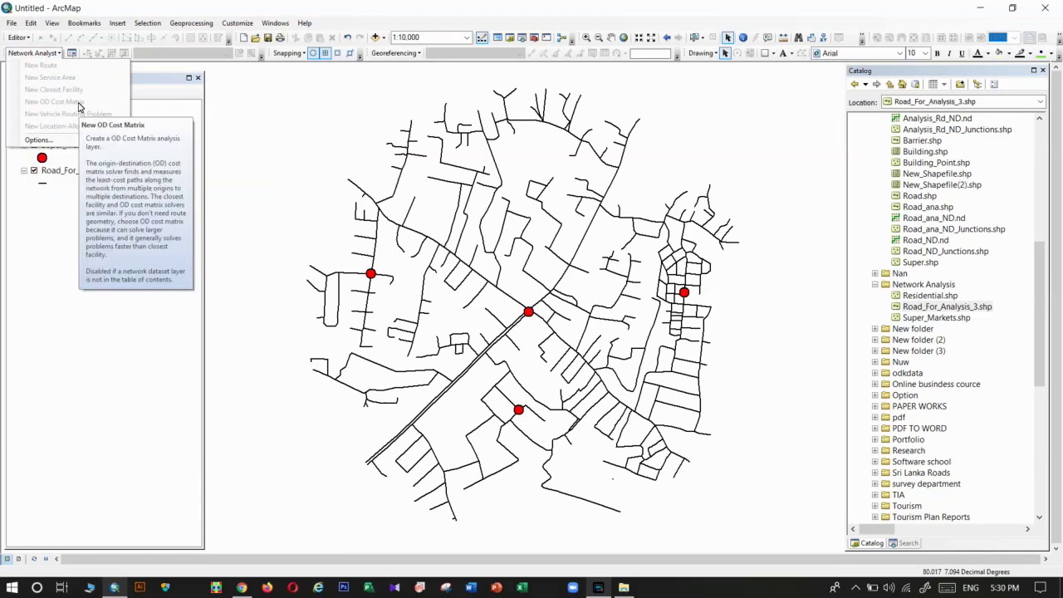
{"action": "left_click", "coordinate": [73, 199]}
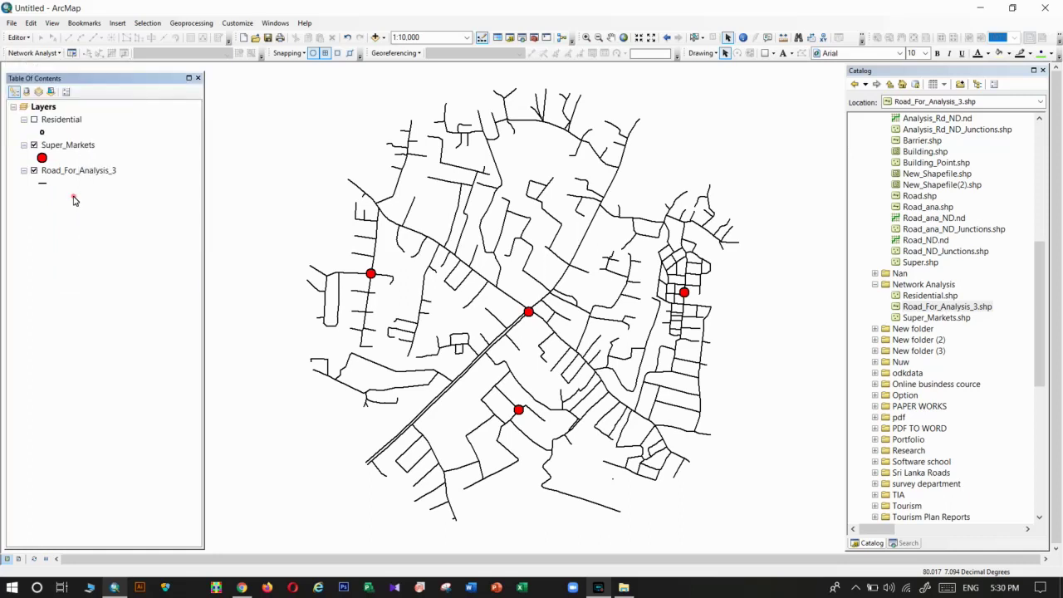
{"action": "left_click", "coordinate": [47, 53]}
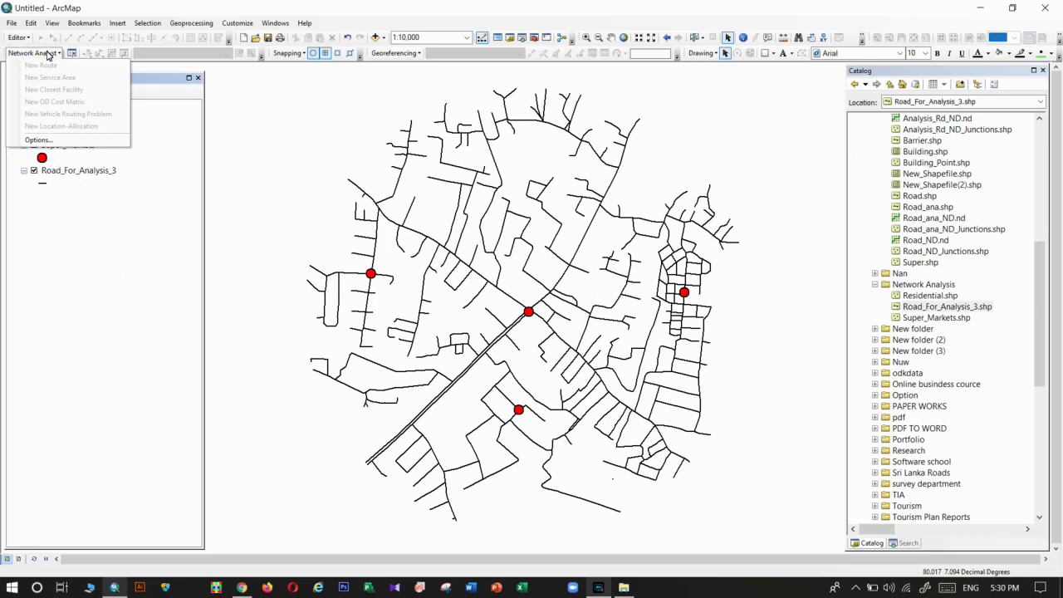
{"action": "left_click", "coordinate": [81, 231]}
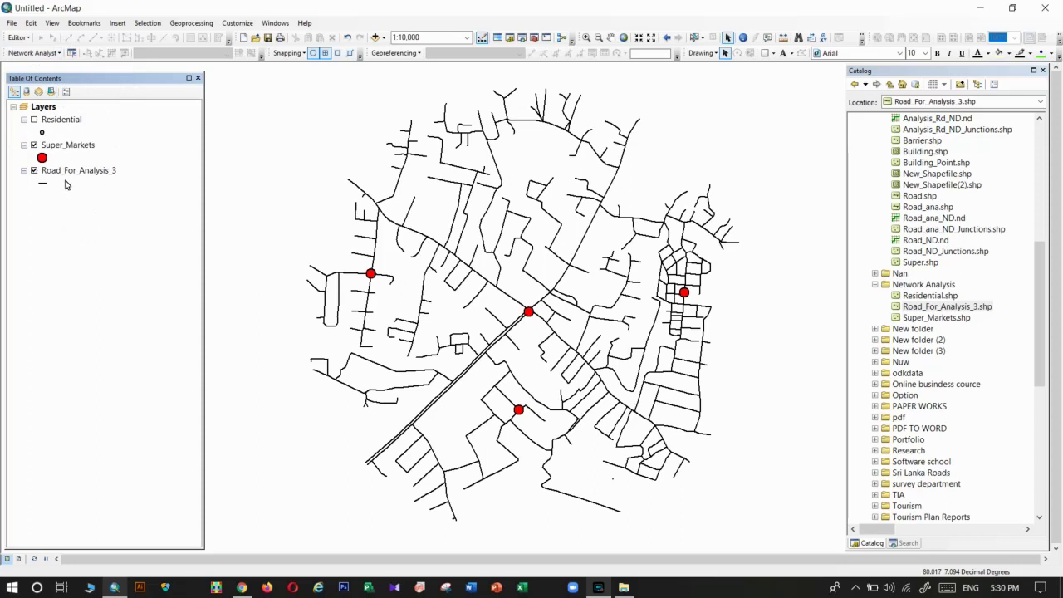
{"action": "left_click", "coordinate": [51, 53]}
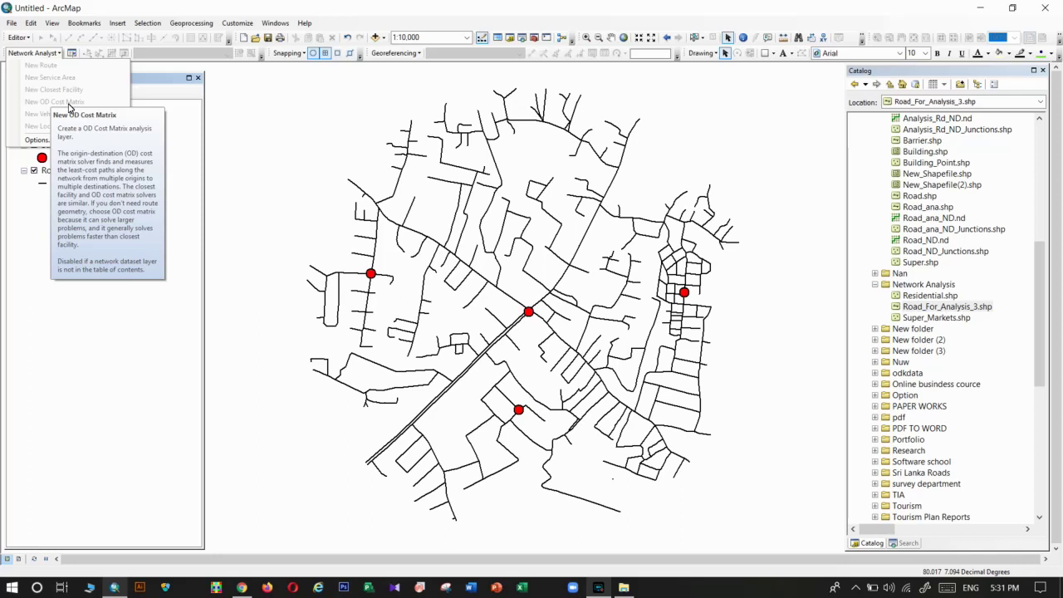
{"action": "left_click", "coordinate": [28, 199]}
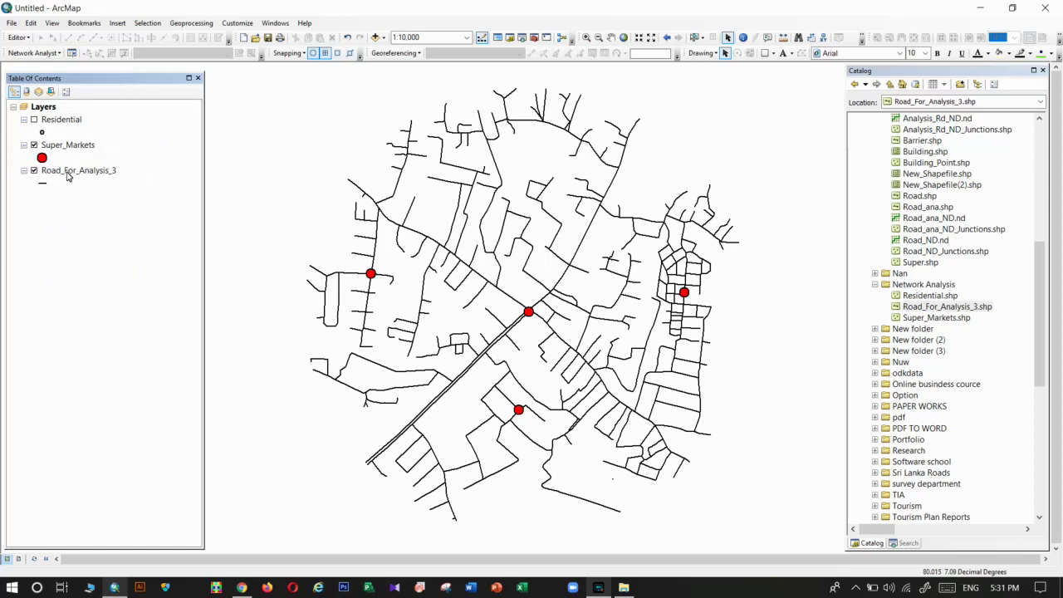
{"action": "left_click", "coordinate": [19, 38]}
{"action": "key", "text": "Escape"}
{"action": "left_click", "coordinate": [33, 52]}
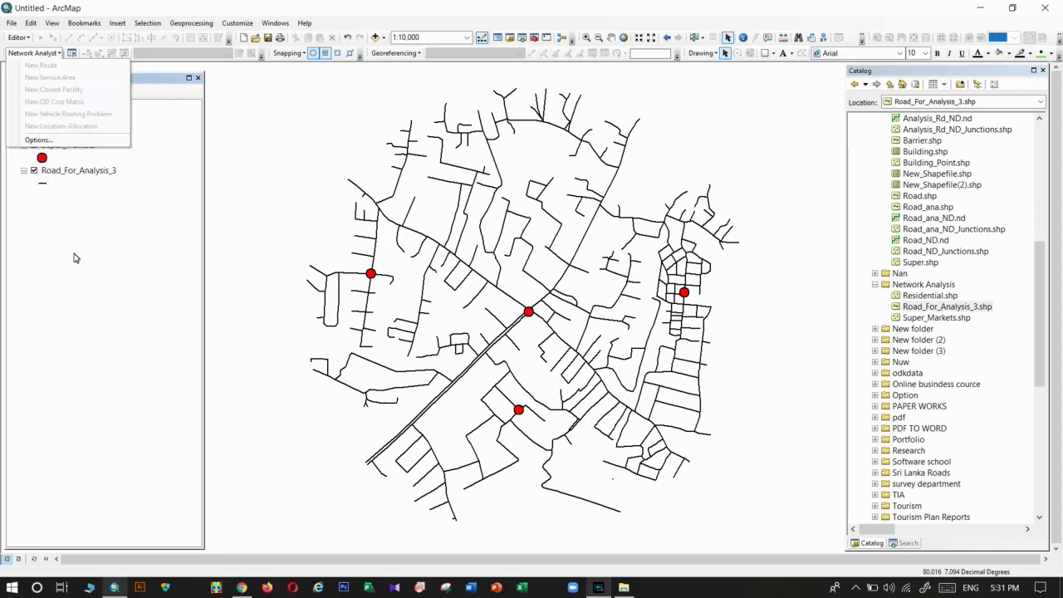
{"action": "left_click", "coordinate": [69, 232]}
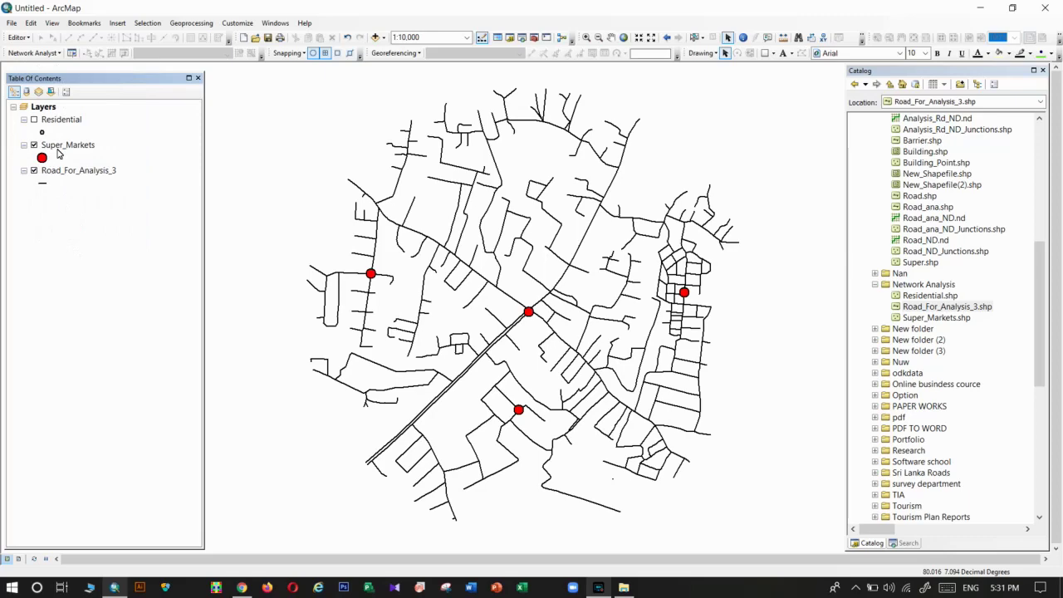
Briefly show the Residential points on the map and hide them again.
{"action": "left_click", "coordinate": [63, 123]}
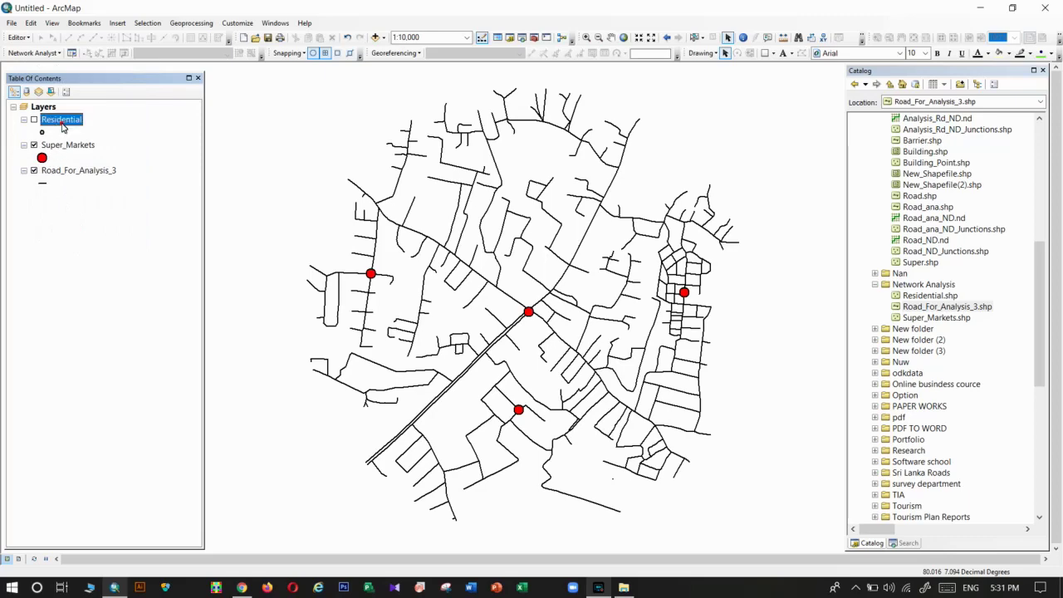
{"action": "left_click", "coordinate": [34, 121]}
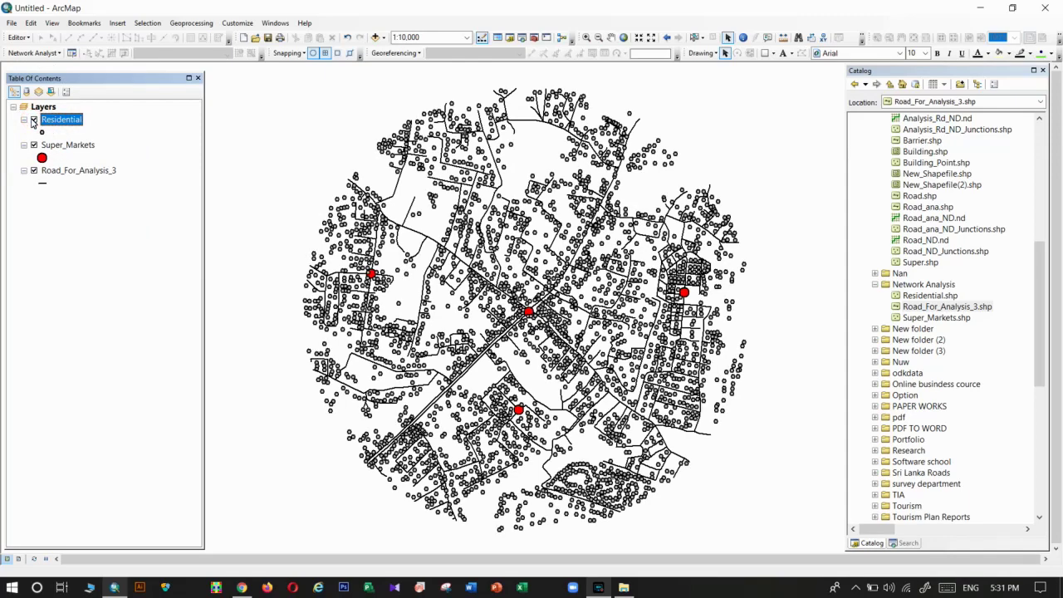
{"action": "left_click", "coordinate": [33, 121]}
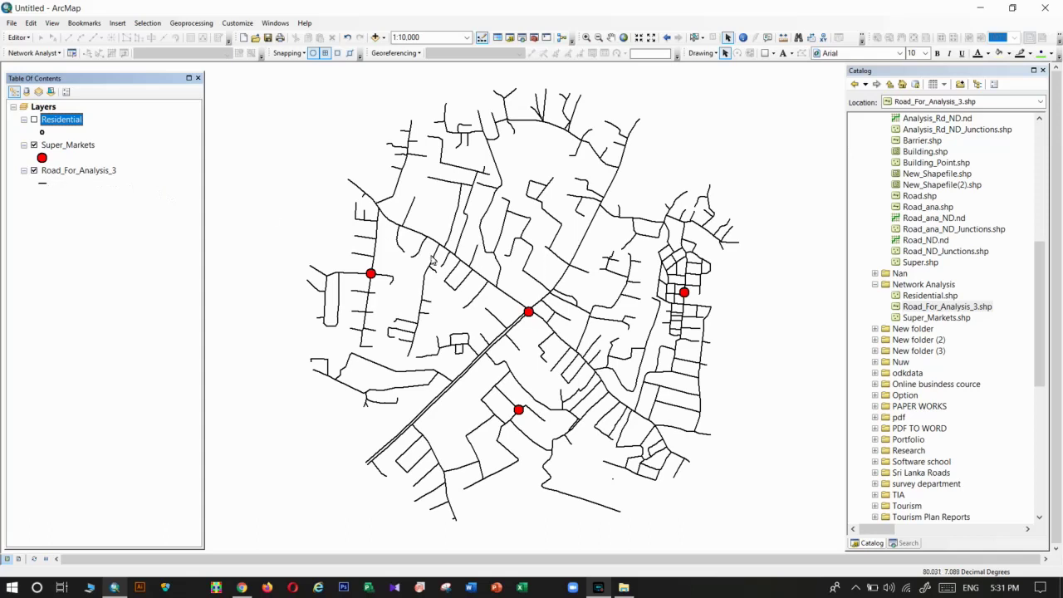
Read the descriptions of the New Route and New Service Area analyses in Network Analyst.
{"action": "left_click", "coordinate": [33, 52]}
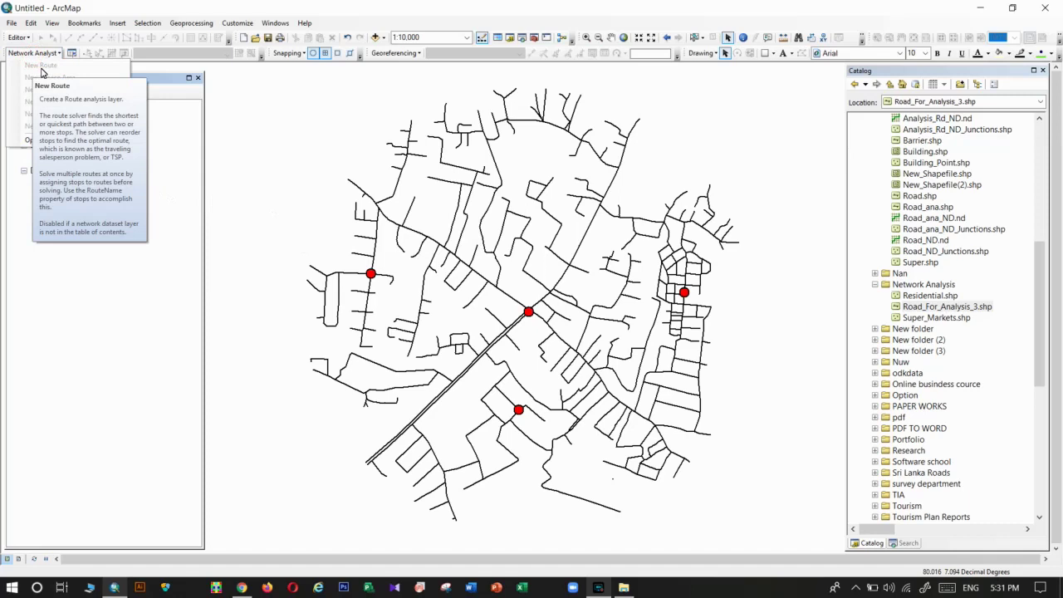
{"action": "left_click", "coordinate": [77, 272]}
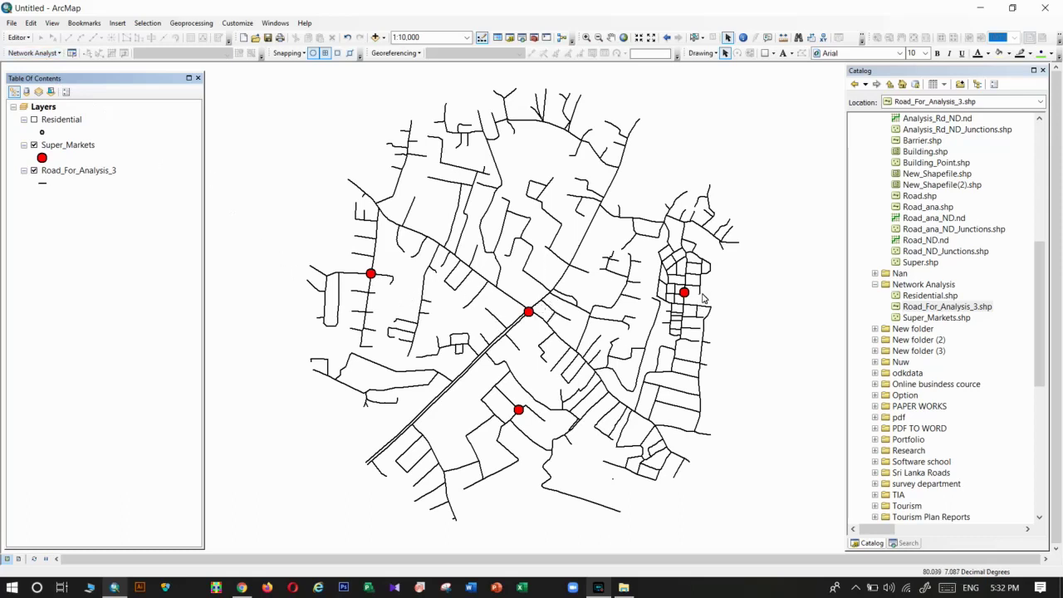
{"action": "left_click", "coordinate": [33, 54]}
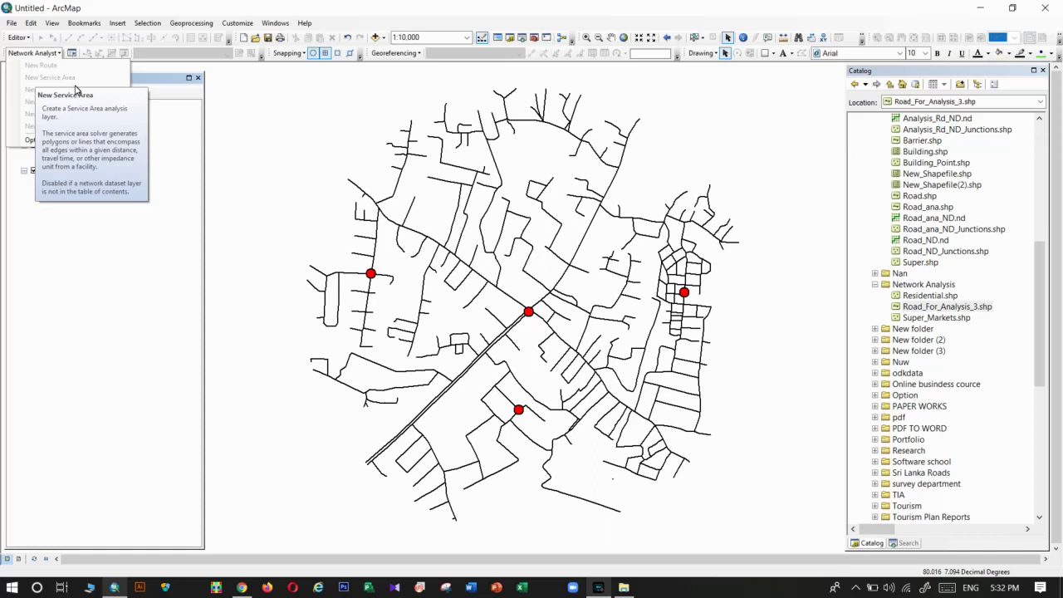
{"action": "left_click", "coordinate": [167, 311]}
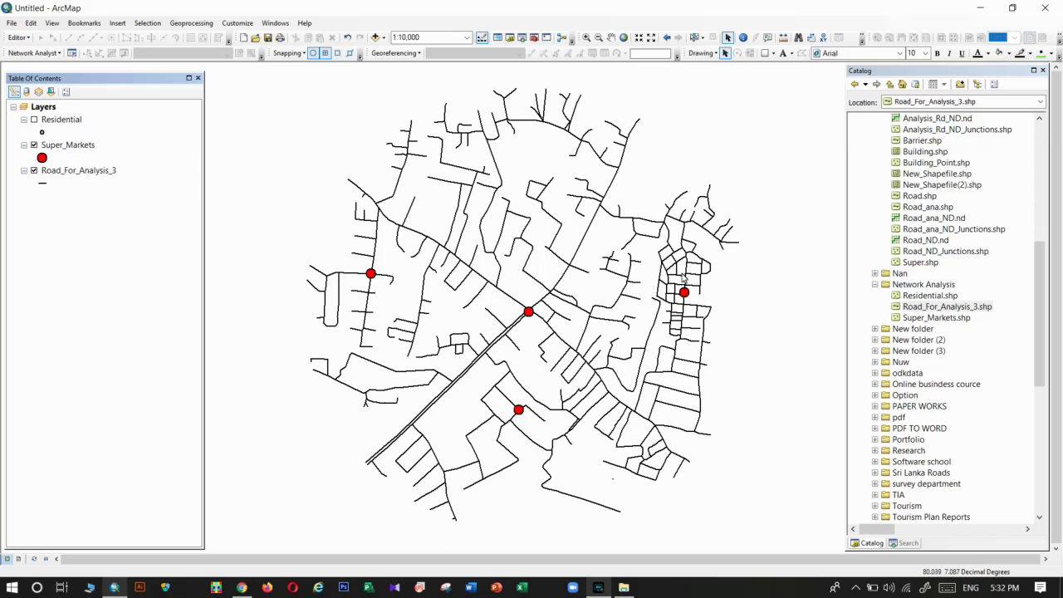
{"action": "left_click", "coordinate": [35, 52]}
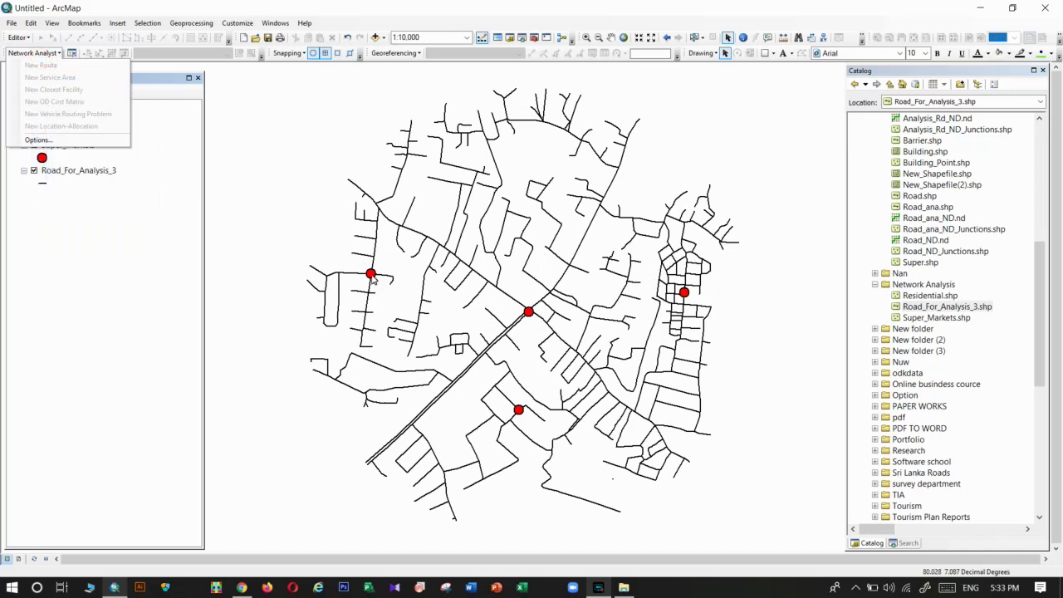
{"action": "left_click", "coordinate": [47, 182]}
Make the Residential layer visible on the map.
{"action": "left_click", "coordinate": [35, 122]}
{"action": "left_click", "coordinate": [34, 120]}
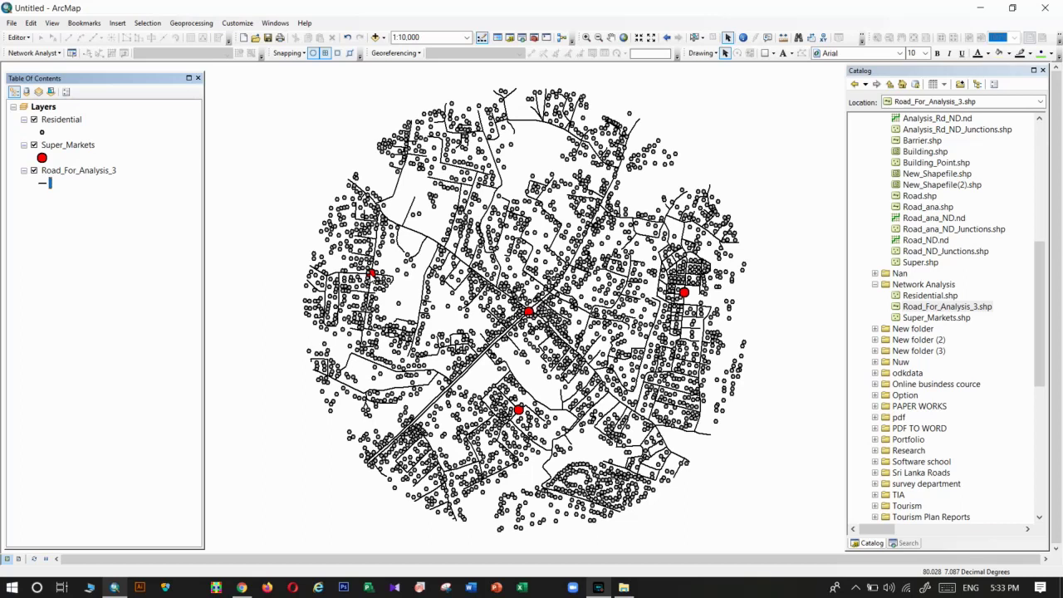
{"action": "left_click", "coordinate": [44, 54]}
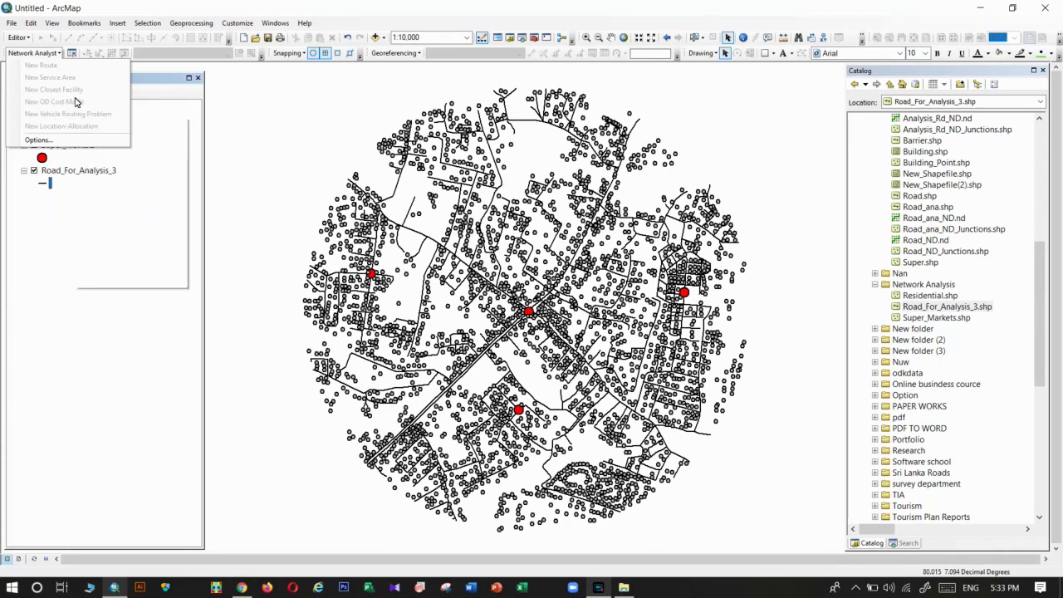
{"action": "left_click", "coordinate": [100, 266]}
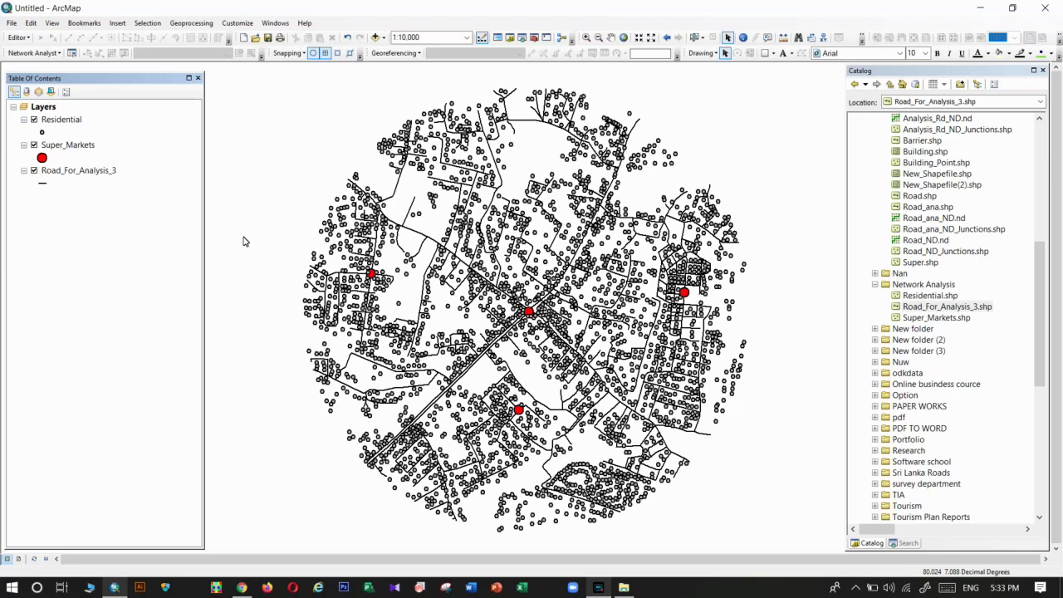
{"action": "left_click", "coordinate": [61, 120]}
{"action": "left_click", "coordinate": [63, 145]}
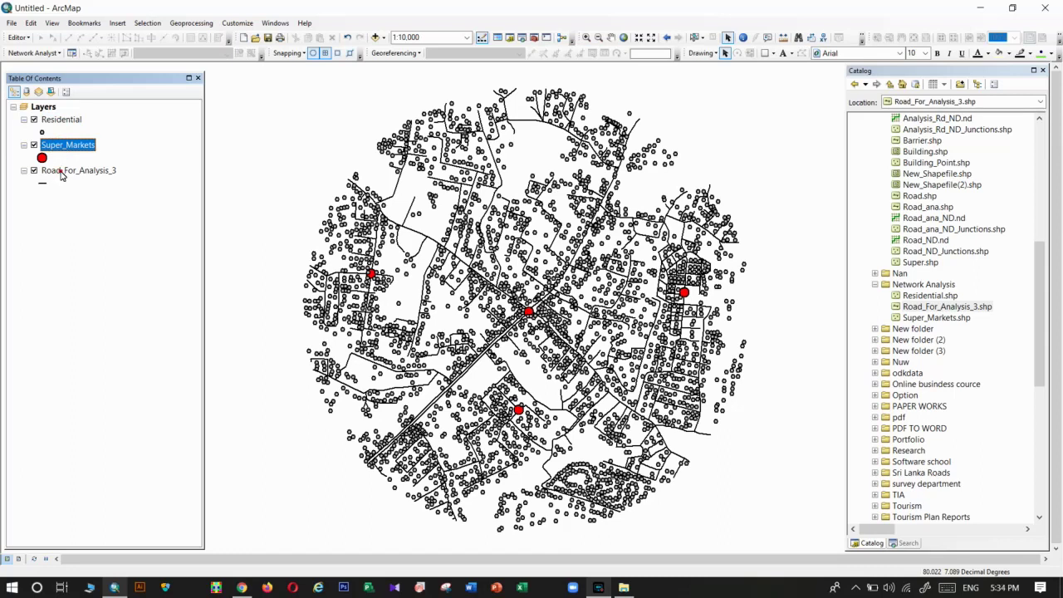
{"action": "left_click", "coordinate": [62, 172]}
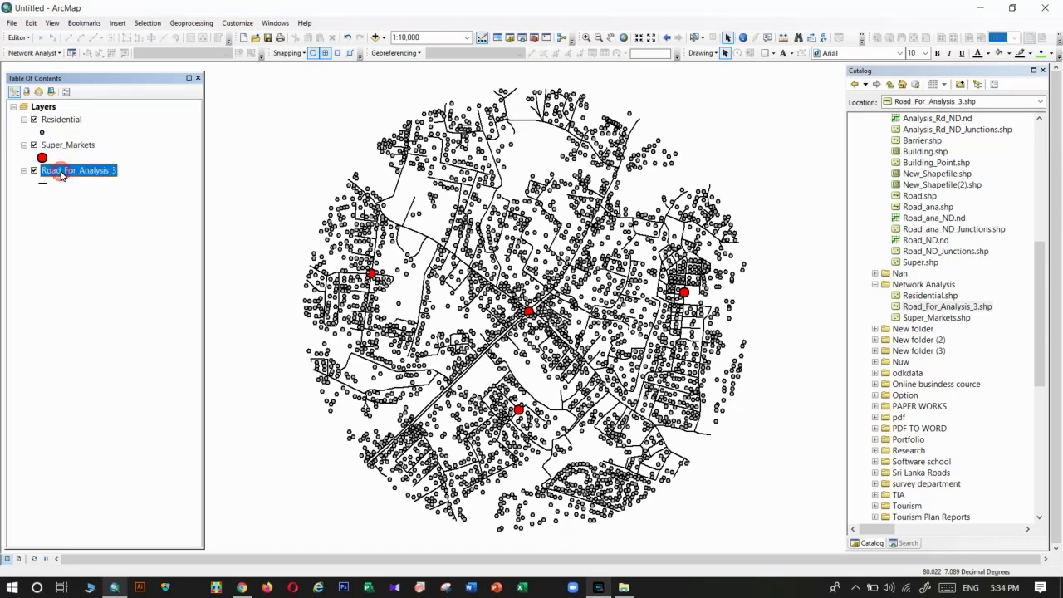
{"action": "left_click", "coordinate": [67, 124]}
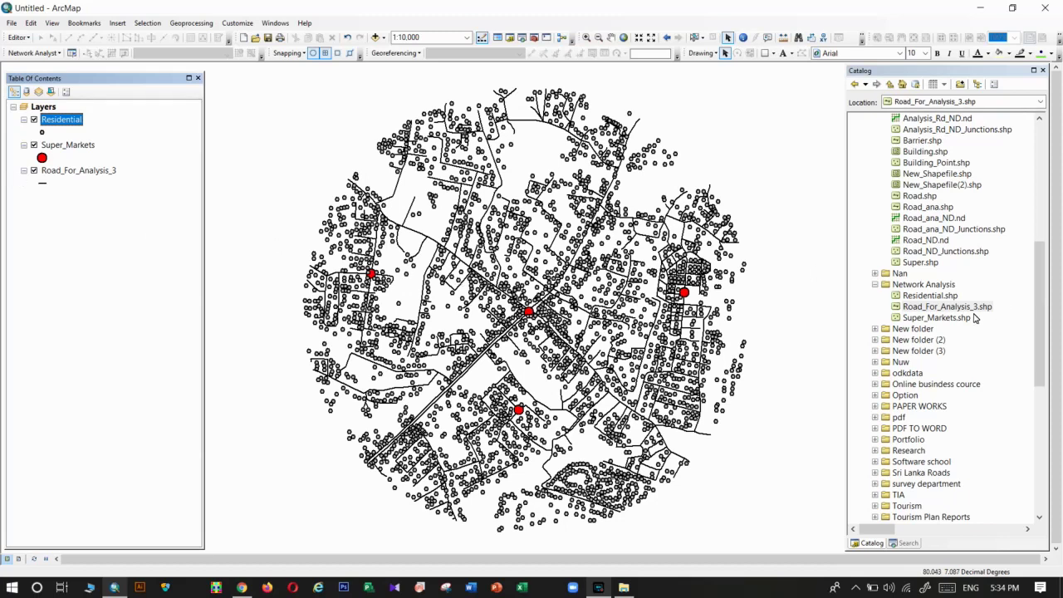
Add Building.shp from the N_Test folder to the map and turn off the new layer's visibility.
{"action": "scroll", "coordinate": [919, 304], "scroll_direction": "up", "scroll_amount": 2}
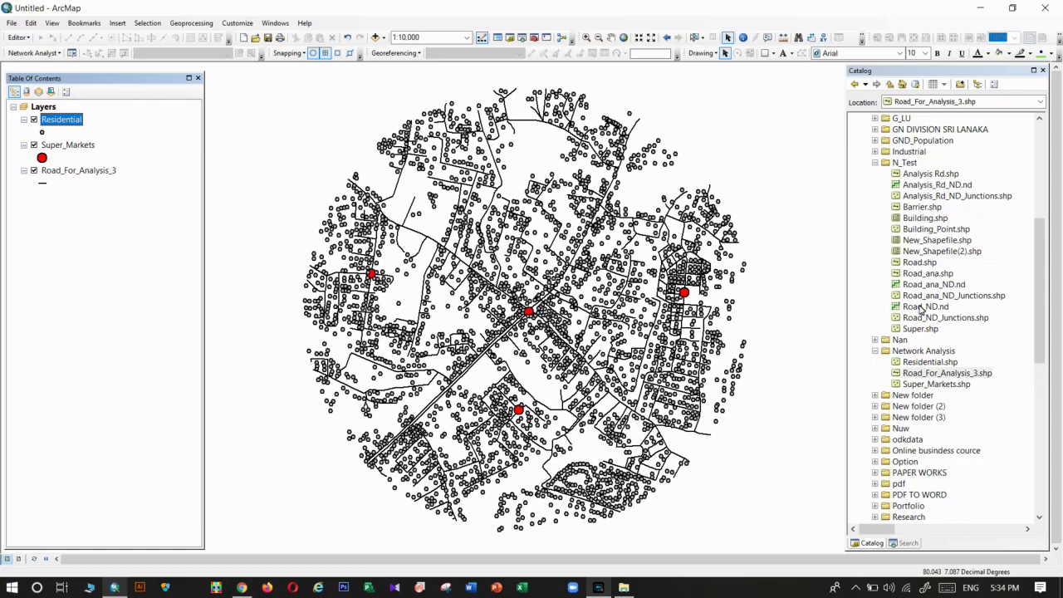
{"action": "left_click", "coordinate": [922, 218]}
{"action": "left_click_drag", "start_coordinate": [822, 223], "coordinate": [581, 249]}
{"action": "left_click", "coordinate": [641, 407]}
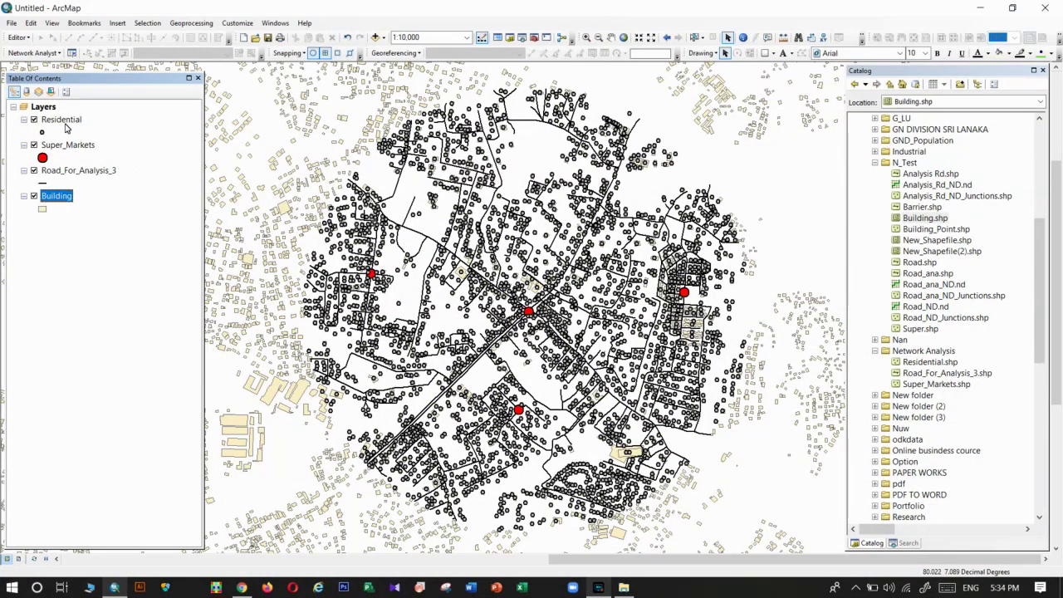
{"action": "left_click", "coordinate": [34, 196]}
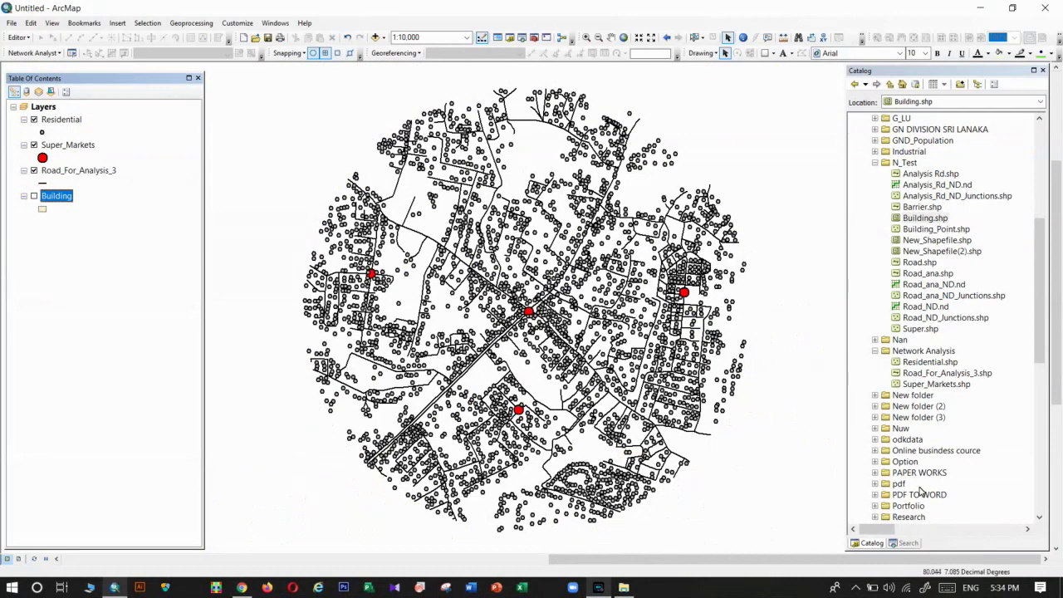
Replace the tool search text with "feature to point".
{"action": "left_click", "coordinate": [906, 543]}
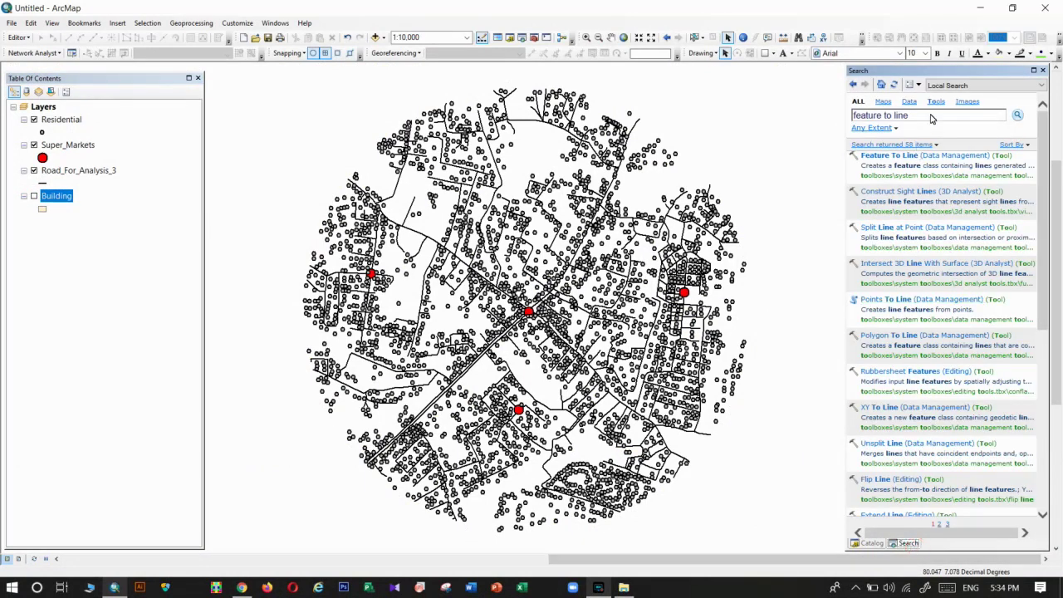
{"action": "left_click", "coordinate": [910, 115]}
{"action": "left_click", "coordinate": [911, 115]}
{"action": "left_click_drag", "start_coordinate": [911, 115], "coordinate": [894, 116]}
{"action": "key", "text": "BackSpace"}
{"action": "left_click", "coordinate": [899, 115]}
{"action": "key", "text": "BackSpace"}
{"action": "key", "text": "BackSpace"}
Remove the Building layer from the map.
{"action": "left_click", "coordinate": [47, 197]}
{"action": "right_click", "coordinate": [48, 197]}
{"action": "left_click", "coordinate": [72, 214]}
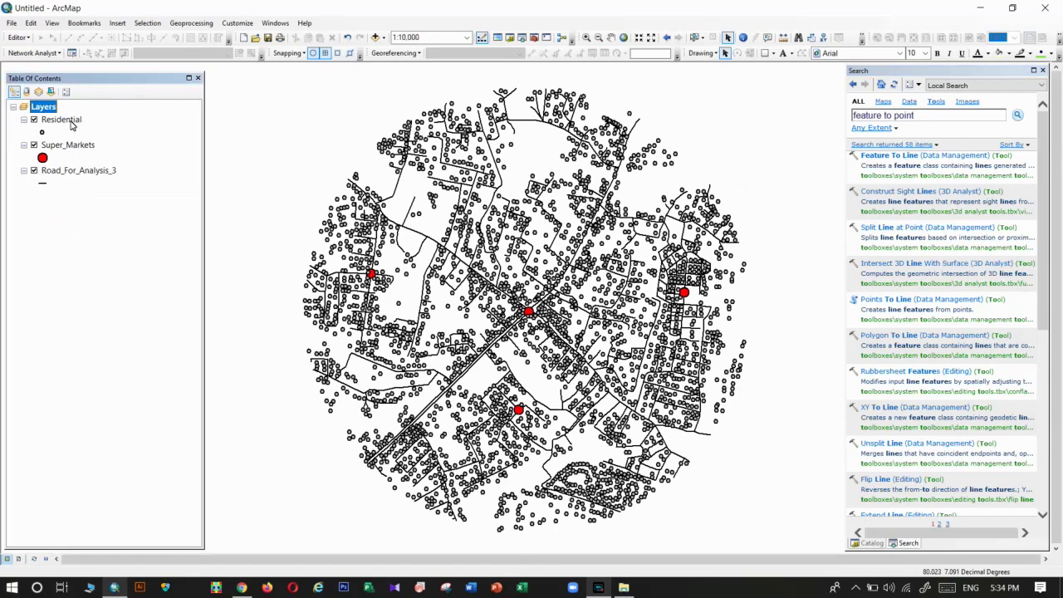
Inspect the fields in the Road_For_Analysis_3 attribute table in a narrower table window and close it.
{"action": "left_click", "coordinate": [68, 120]}
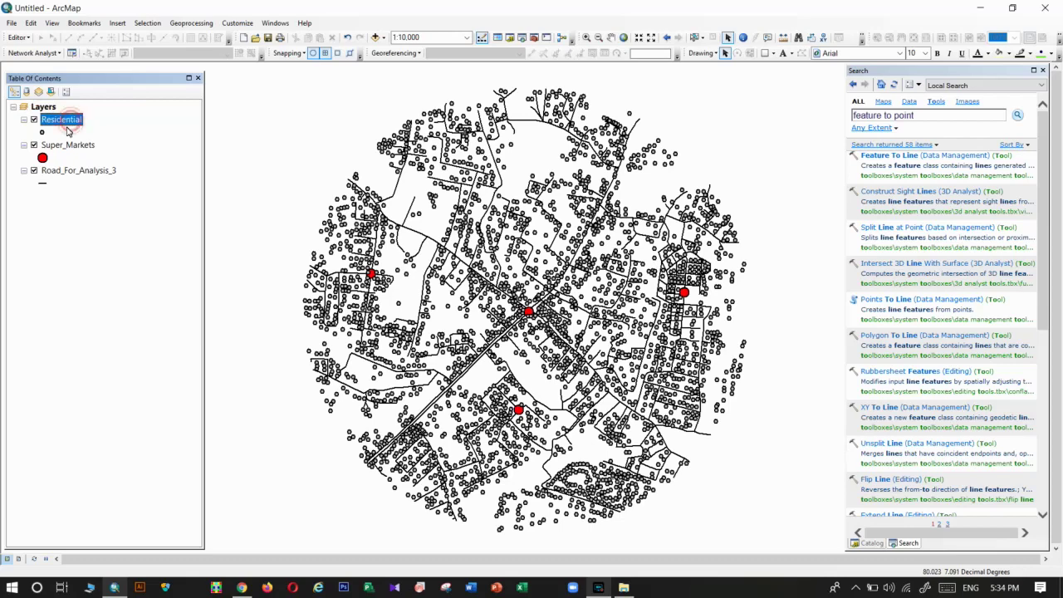
{"action": "left_click", "coordinate": [60, 144]}
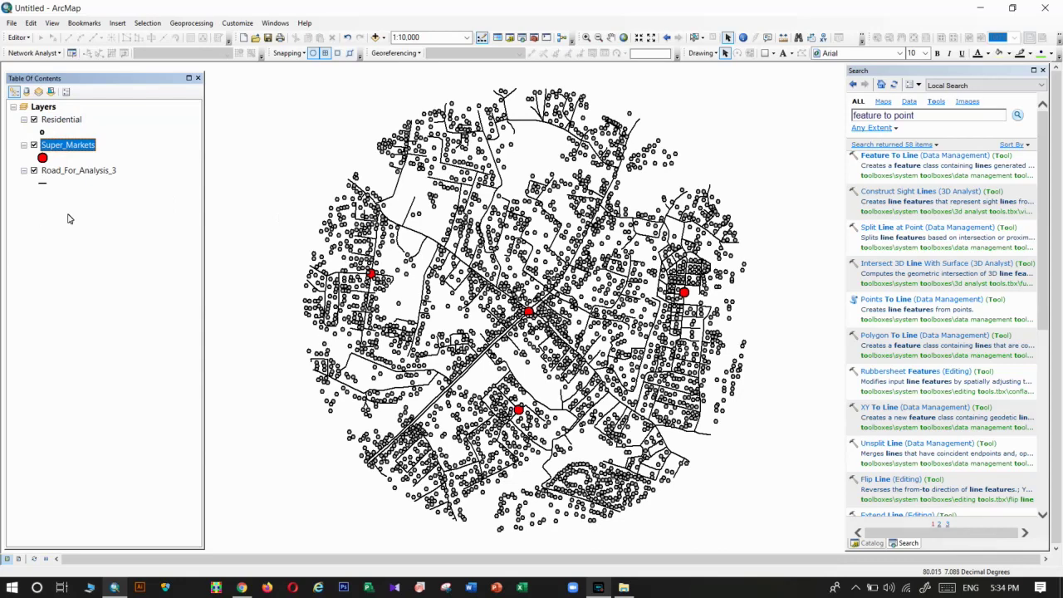
{"action": "left_click", "coordinate": [109, 171]}
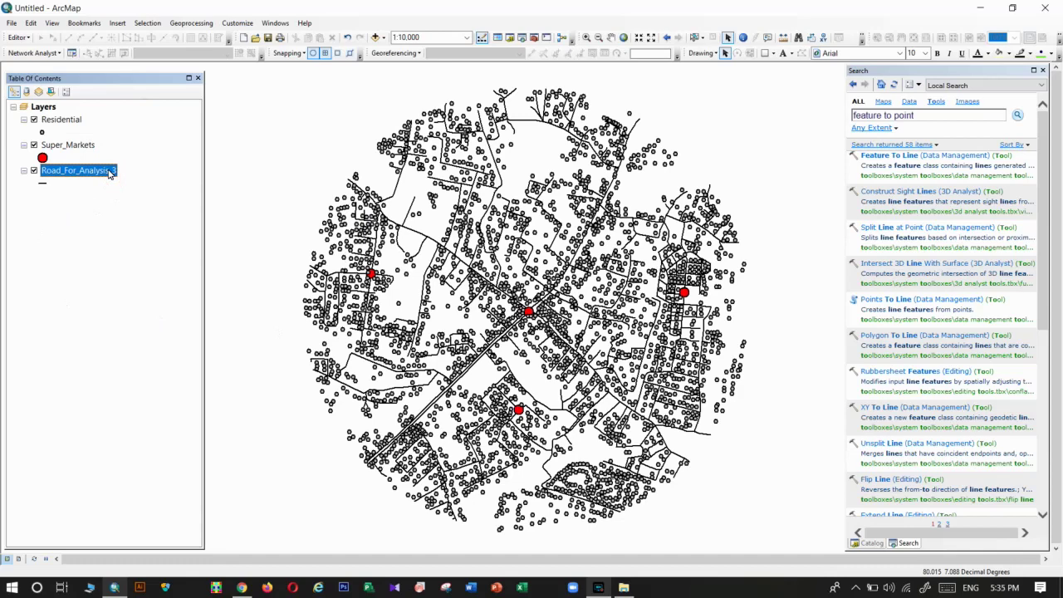
{"action": "right_click", "coordinate": [110, 172]}
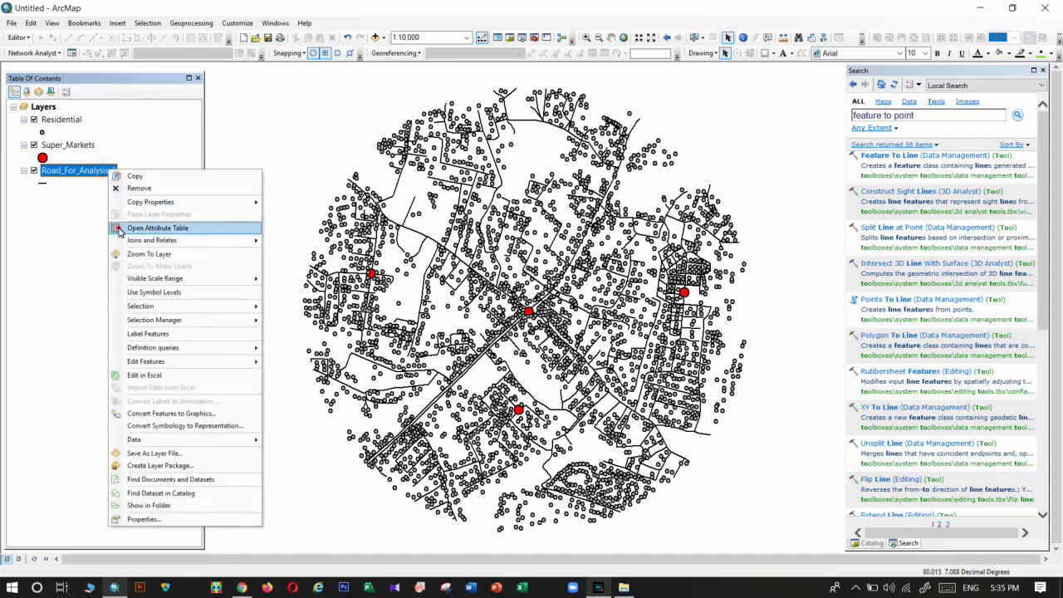
{"action": "left_click", "coordinate": [119, 230]}
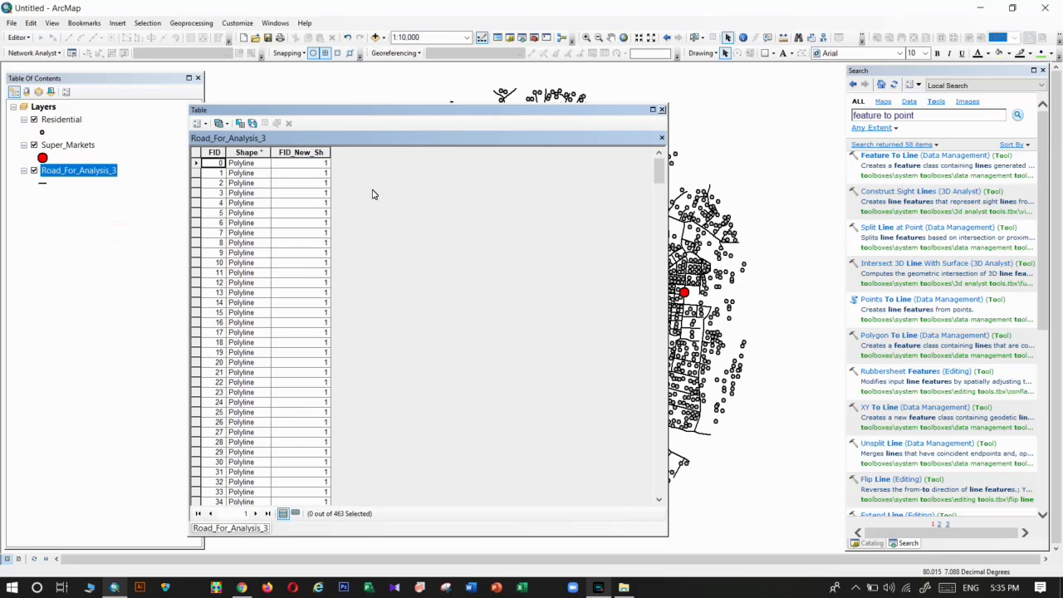
{"action": "left_click_drag", "start_coordinate": [668, 166], "coordinate": [381, 166]}
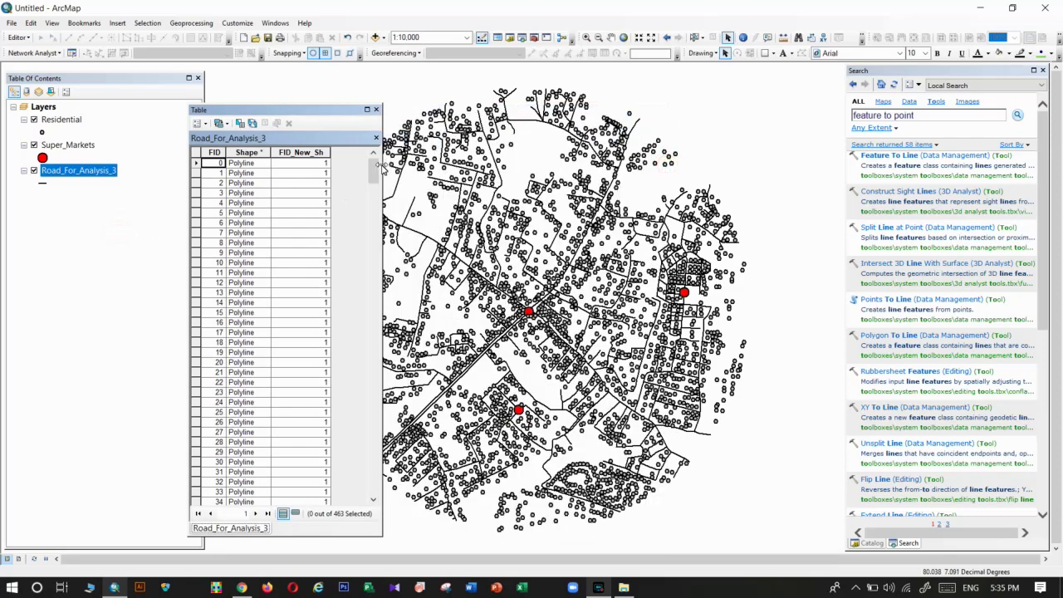
{"action": "left_click", "coordinate": [375, 109]}
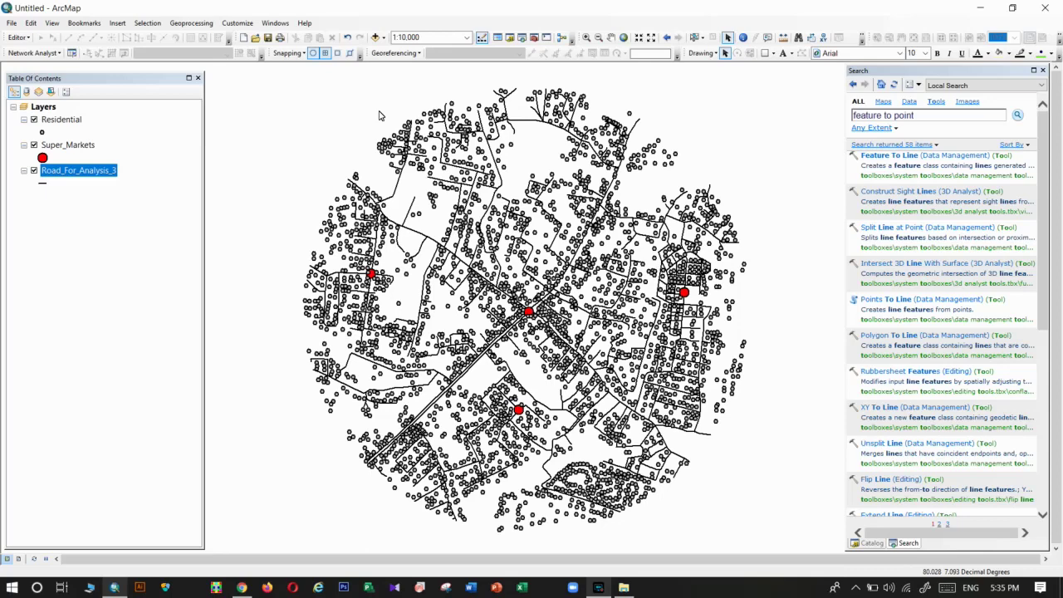
Inspect the Road_For_Analysis_3 attribute table in a wider table window and close it.
{"action": "right_click", "coordinate": [91, 170]}
{"action": "left_click", "coordinate": [112, 197]}
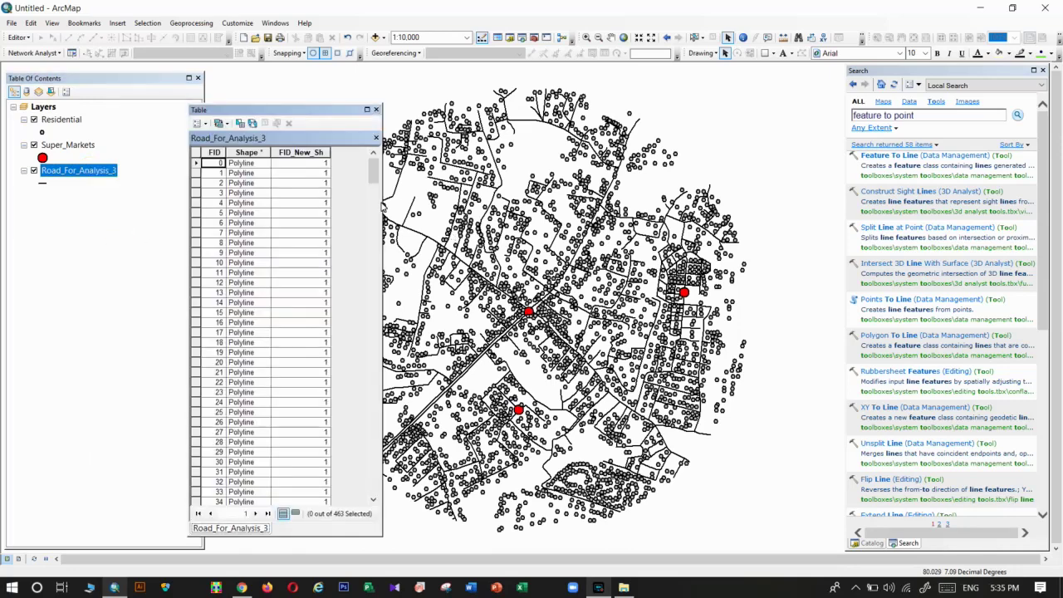
{"action": "left_click_drag", "start_coordinate": [382, 206], "coordinate": [485, 207]}
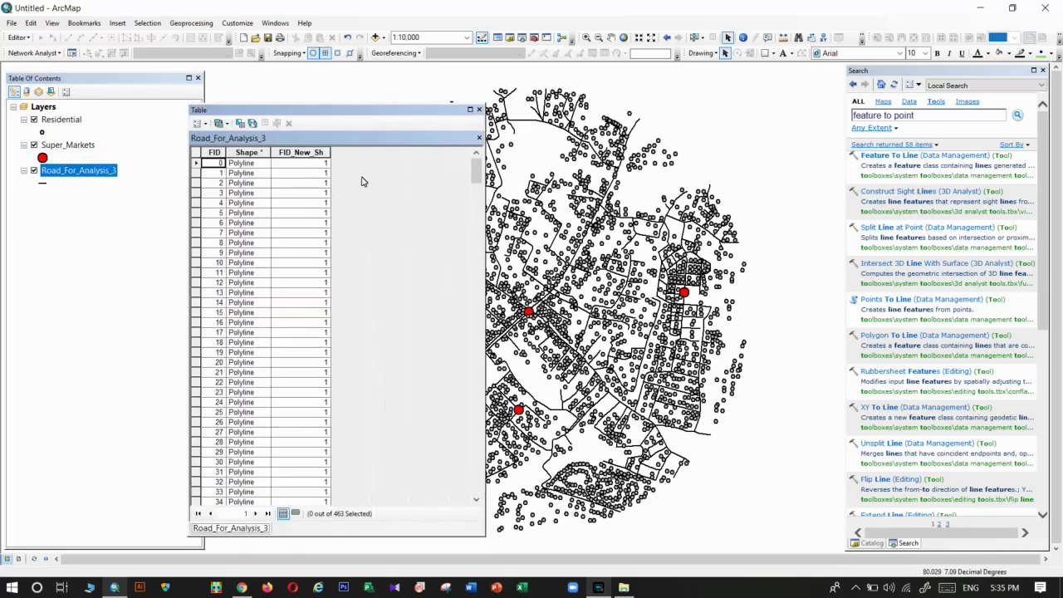
{"action": "left_click", "coordinate": [479, 111]}
Turn off the Residential layer's visibility and select individual road segments at the upper end of the diagonal main road.
{"action": "left_click", "coordinate": [34, 120]}
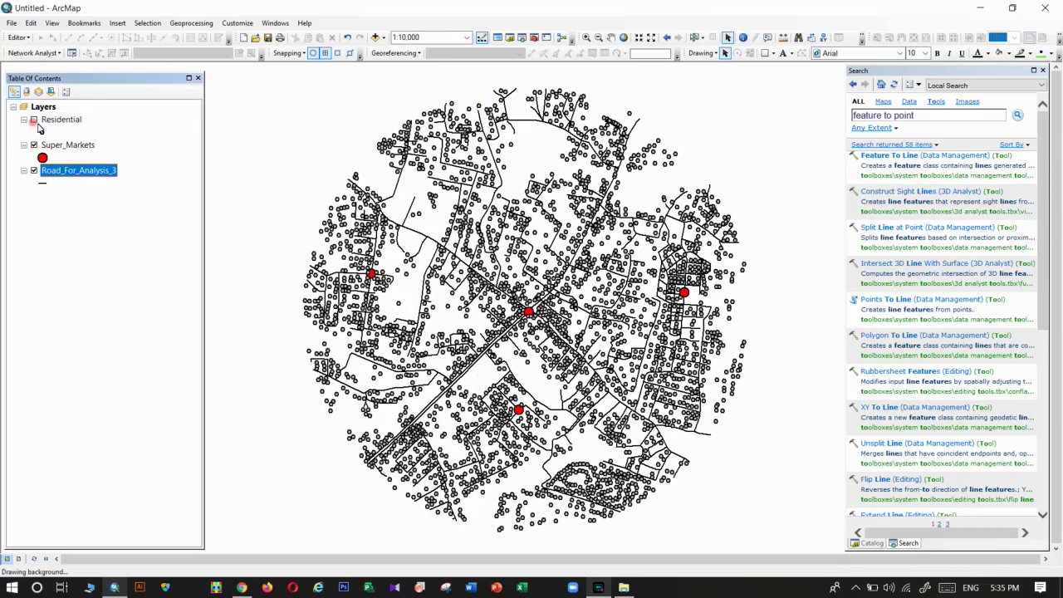
{"action": "scroll", "coordinate": [525, 297], "scroll_direction": "down", "scroll_amount": 4}
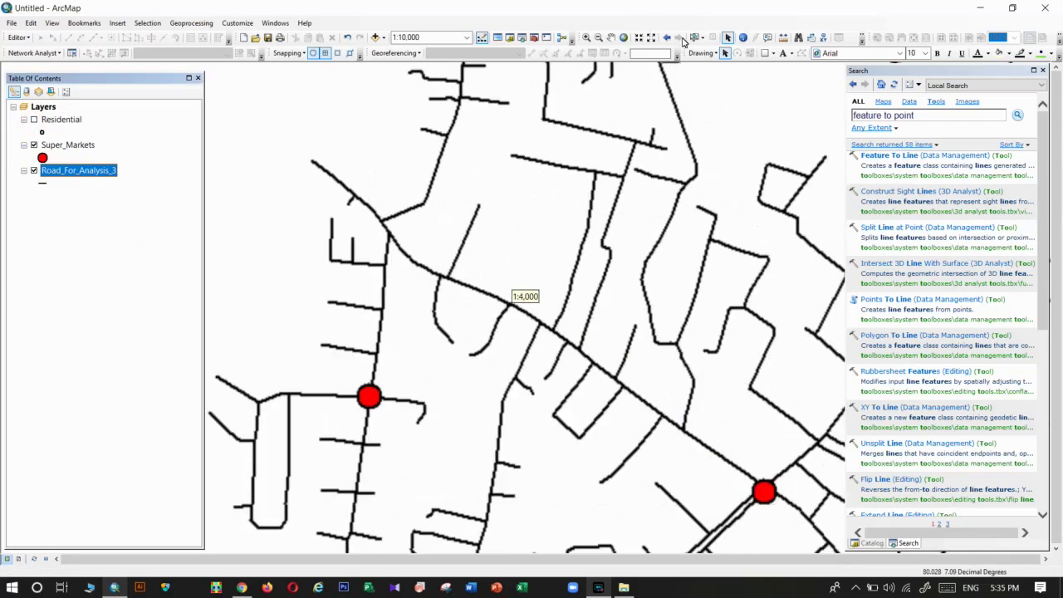
{"action": "left_click", "coordinate": [692, 38]}
{"action": "left_click", "coordinate": [341, 177]}
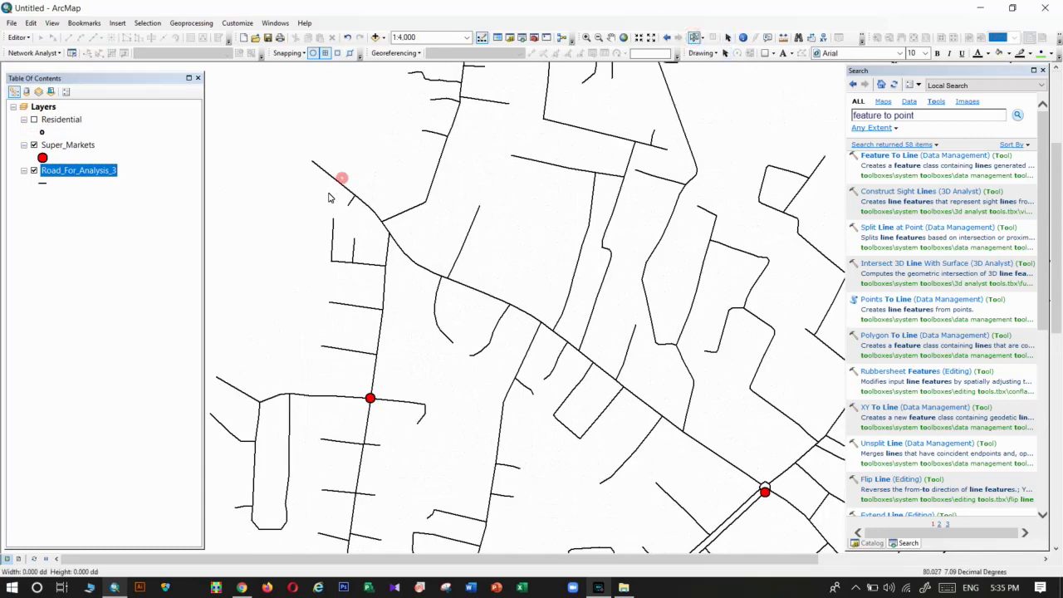
{"action": "left_click", "coordinate": [413, 253]}
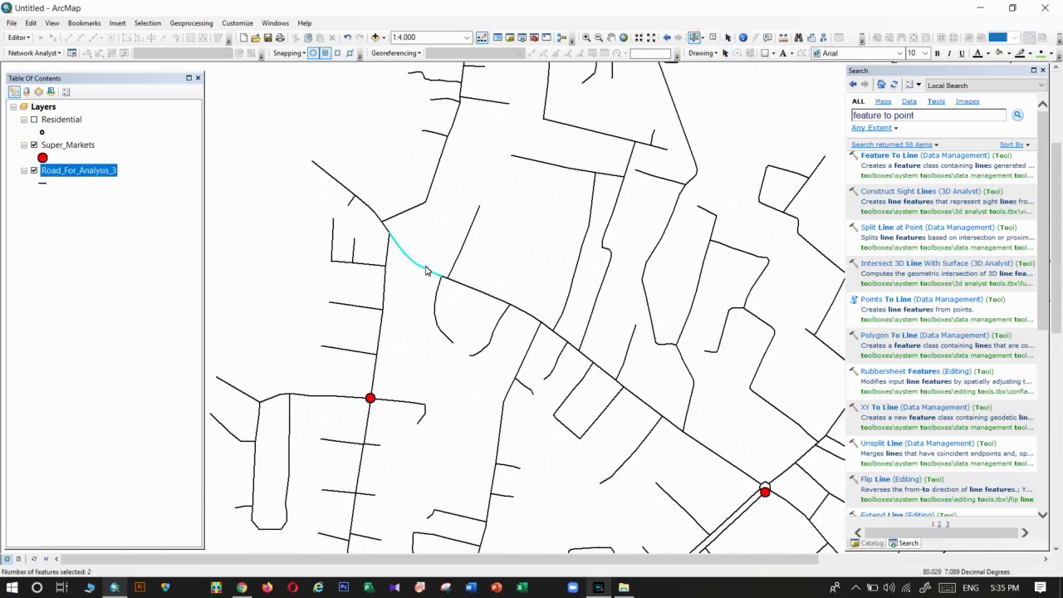
{"action": "left_click", "coordinate": [467, 287]}
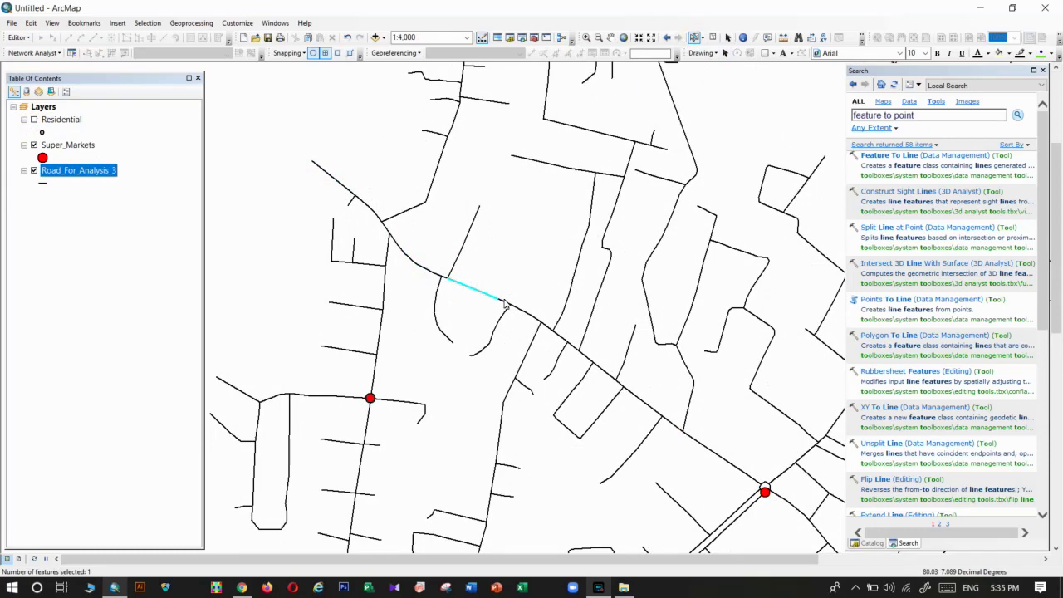
Check where the diagonal main road is split by selecting more of its segments toward the central supermarket.
{"action": "left_click", "coordinate": [503, 302]}
{"action": "left_click", "coordinate": [492, 299]}
{"action": "left_click", "coordinate": [514, 309]}
{"action": "left_click", "coordinate": [480, 310]}
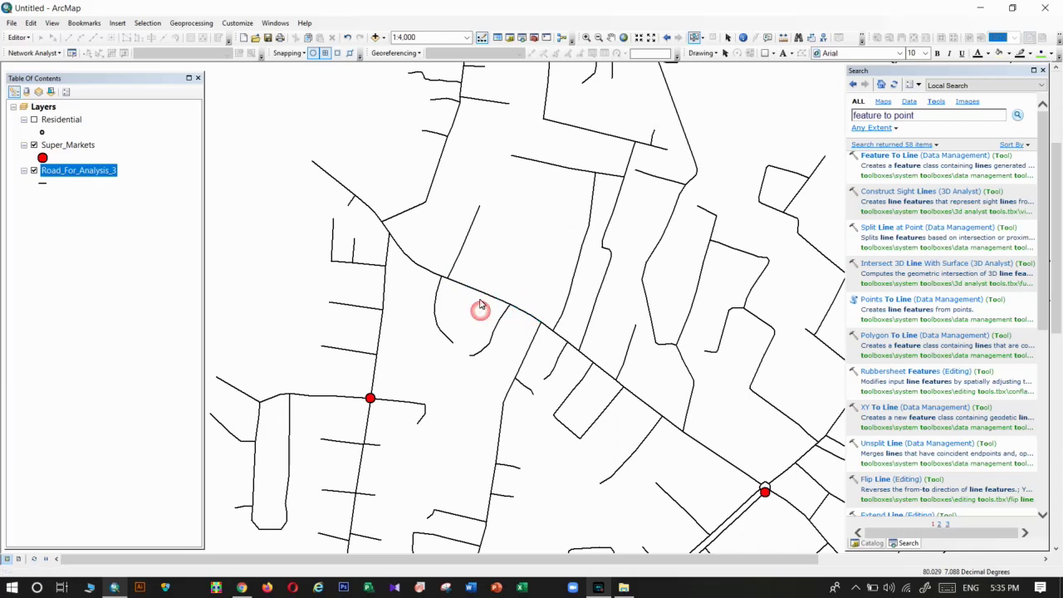
{"action": "left_click", "coordinate": [601, 372]}
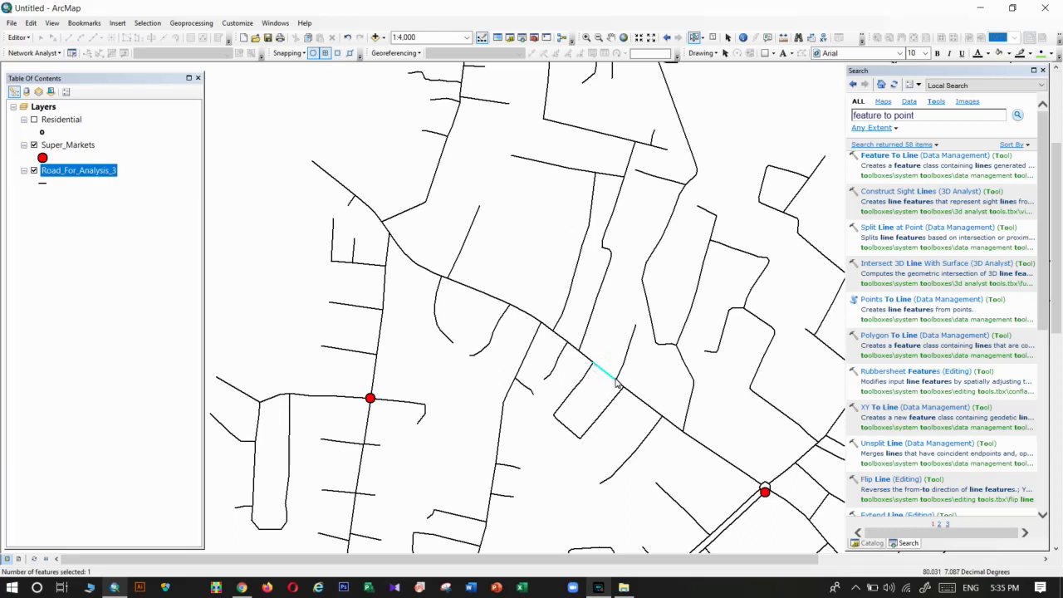
{"action": "scroll", "coordinate": [616, 382], "scroll_direction": "up", "scroll_amount": 3}
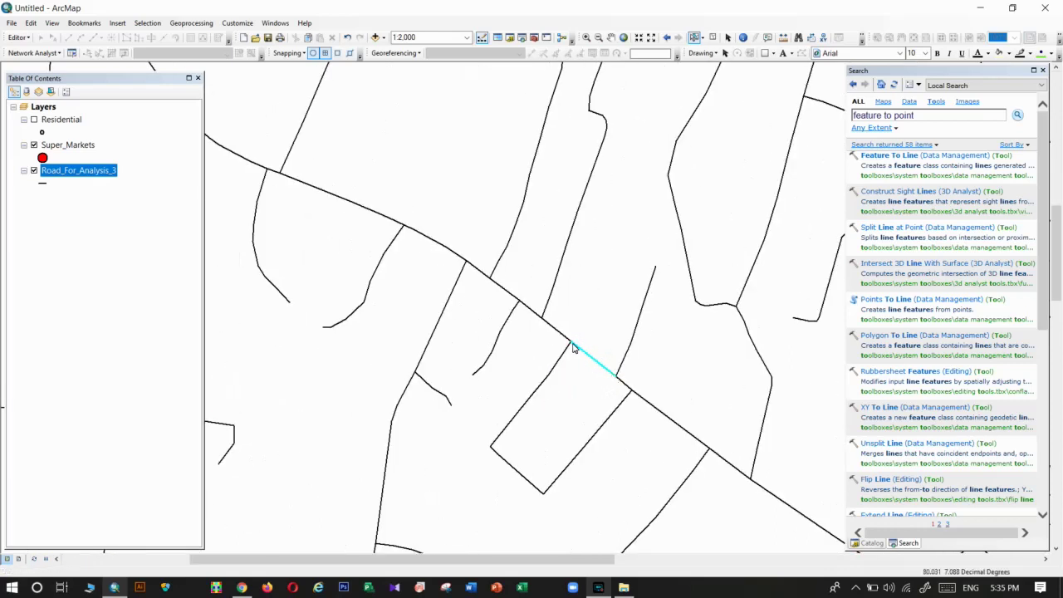
{"action": "scroll", "coordinate": [606, 407], "scroll_direction": "down", "scroll_amount": 3}
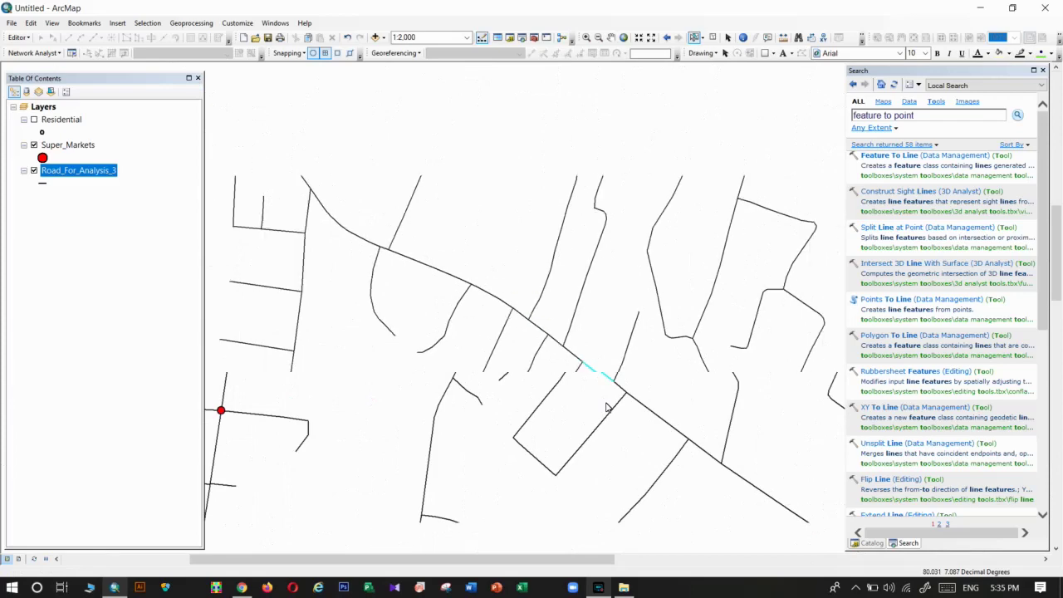
Select the separate pieces of the long side road north of the main road to examine its break, and clear the selection.
{"action": "left_click", "coordinate": [581, 274]}
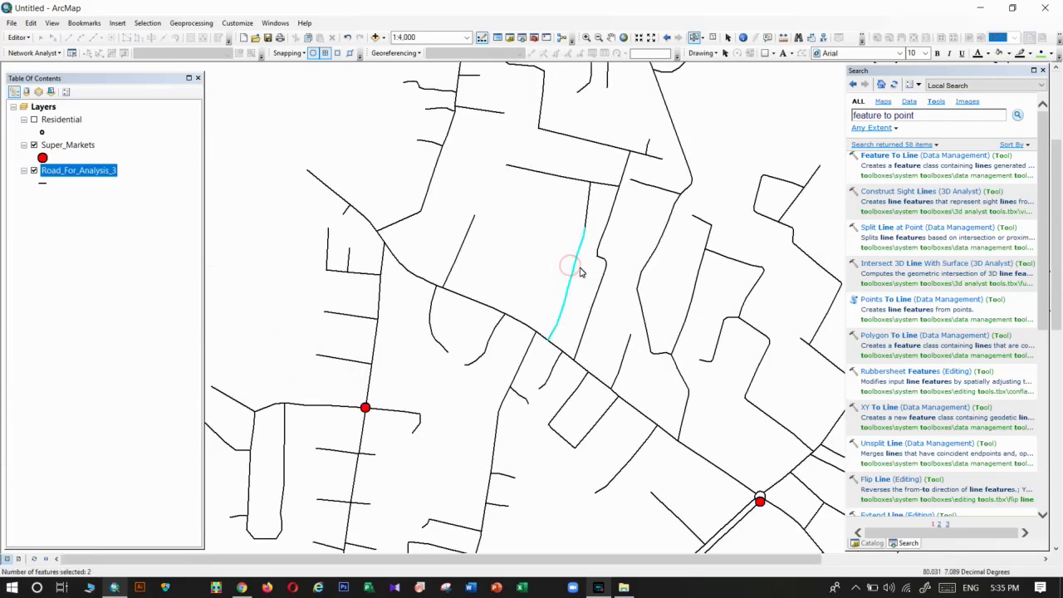
{"action": "left_click", "coordinate": [587, 203]}
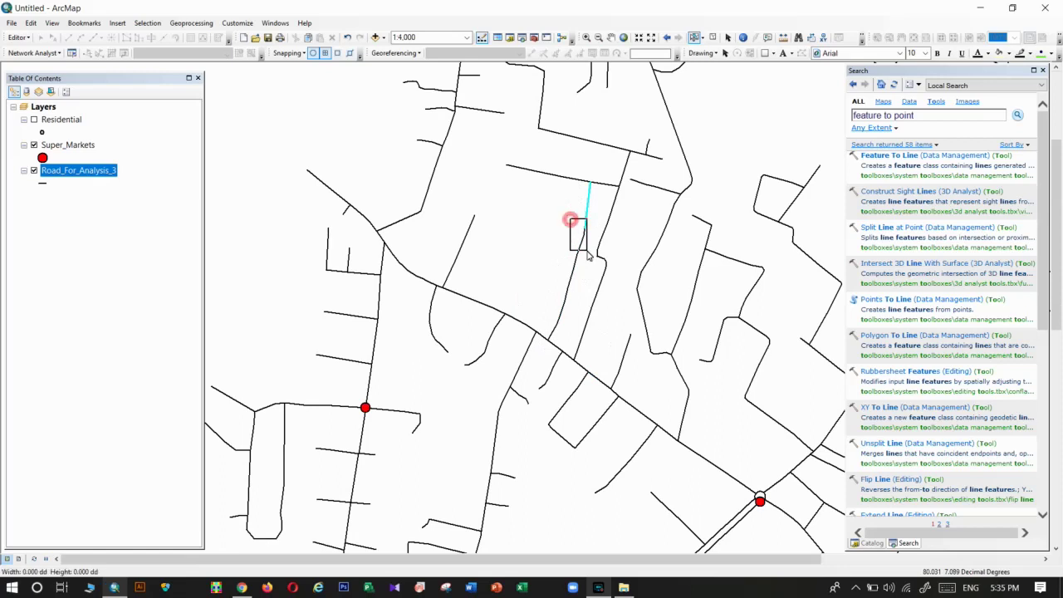
{"action": "left_click", "coordinate": [581, 245], "text": "shift"}
{"action": "left_click", "coordinate": [553, 262]}
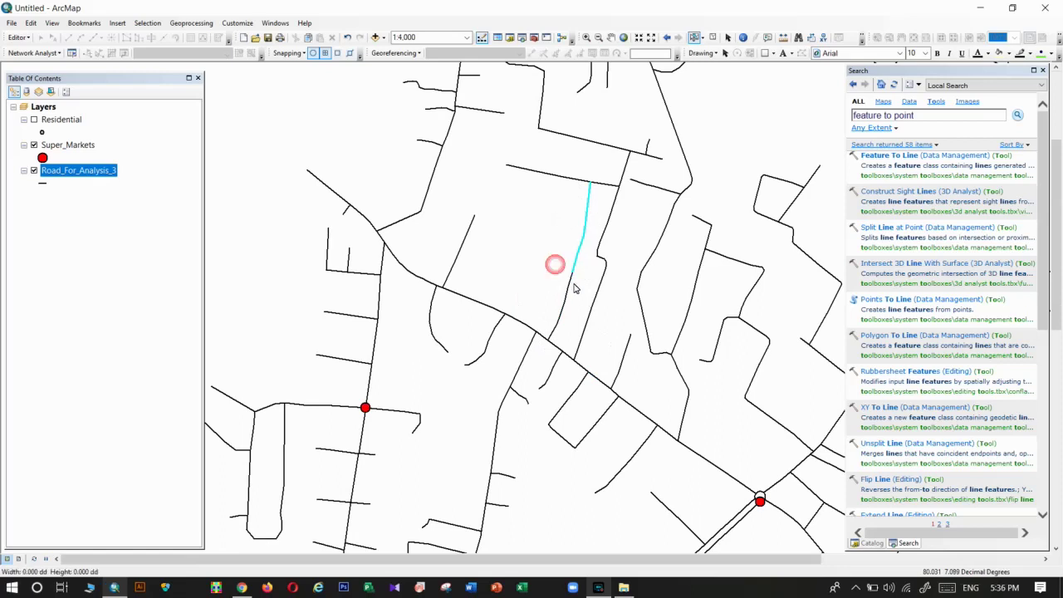
{"action": "left_click_drag", "start_coordinate": [573, 206], "coordinate": [589, 243]}
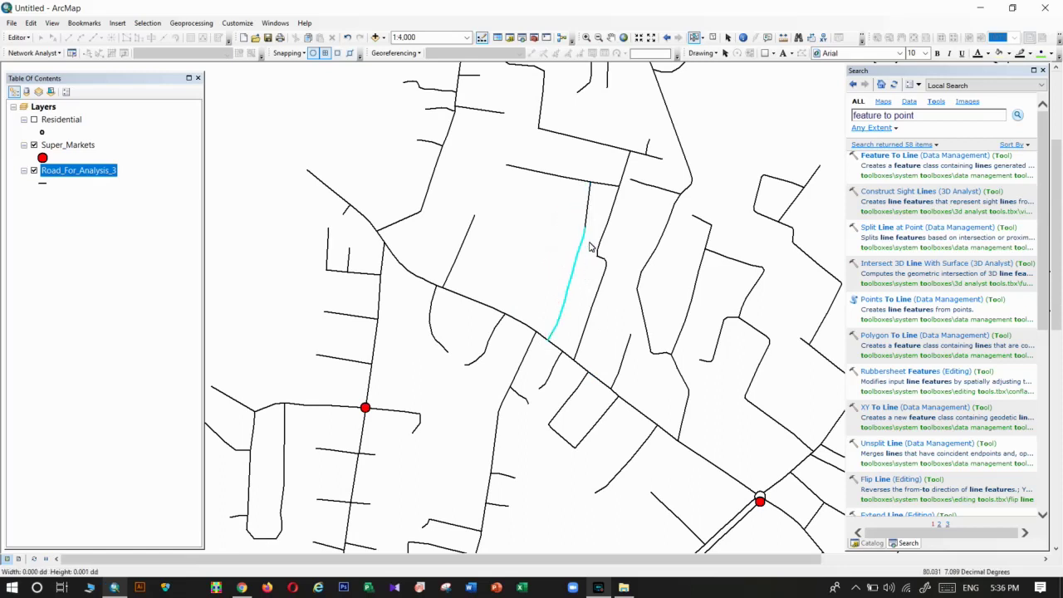
{"action": "left_click", "coordinate": [525, 238]}
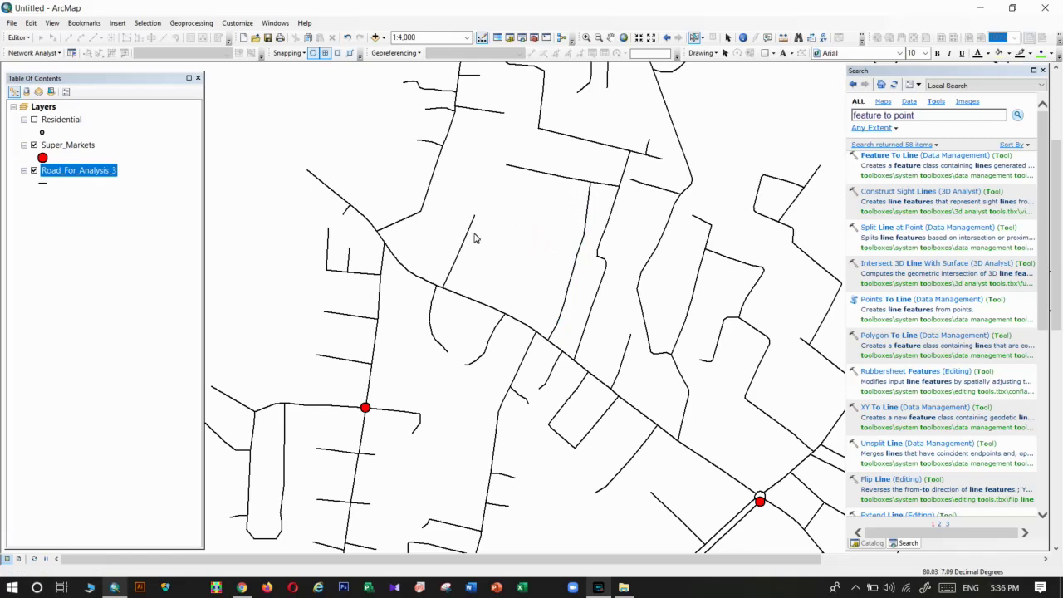
Start the Dissolve tool with Road_For_Analysis_3 as the input features.
{"action": "scroll", "coordinate": [470, 239], "scroll_direction": "up", "scroll_amount": 4}
{"action": "scroll", "coordinate": [471, 239], "scroll_direction": "up", "scroll_amount": 2}
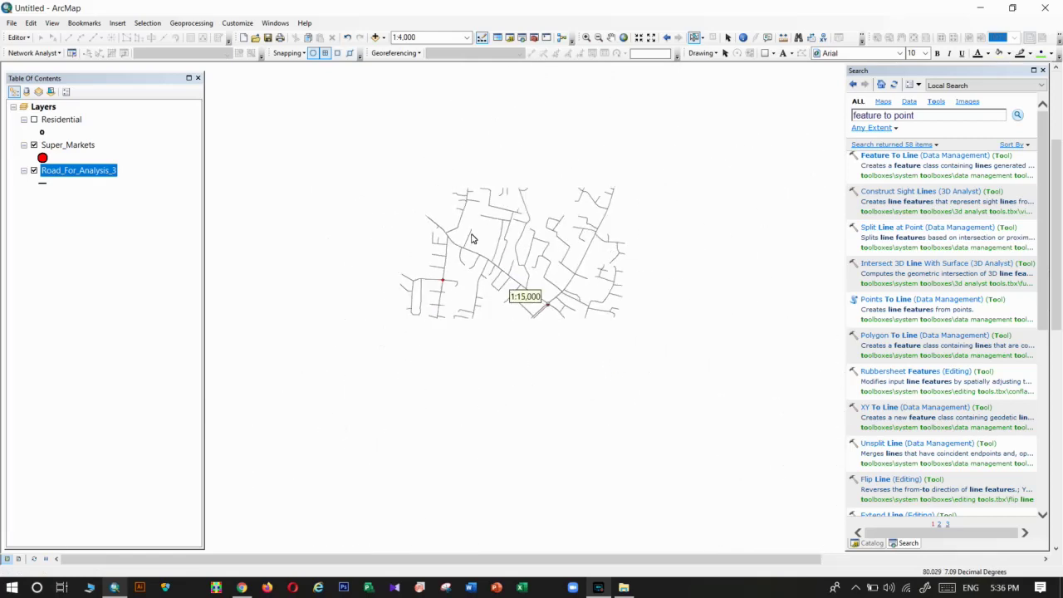
{"action": "left_click", "coordinate": [191, 23]}
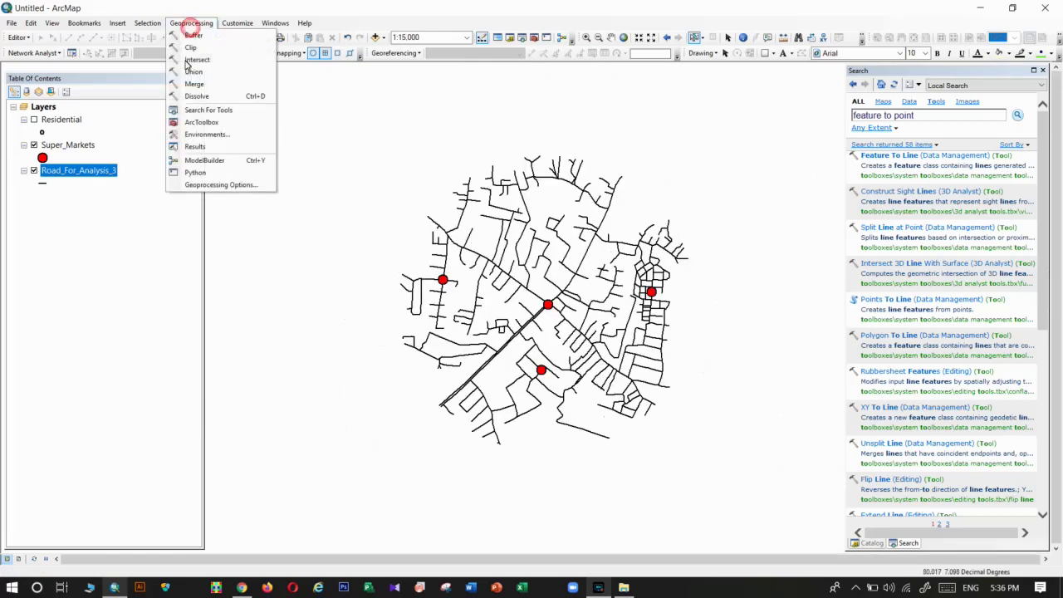
{"action": "left_click", "coordinate": [189, 95]}
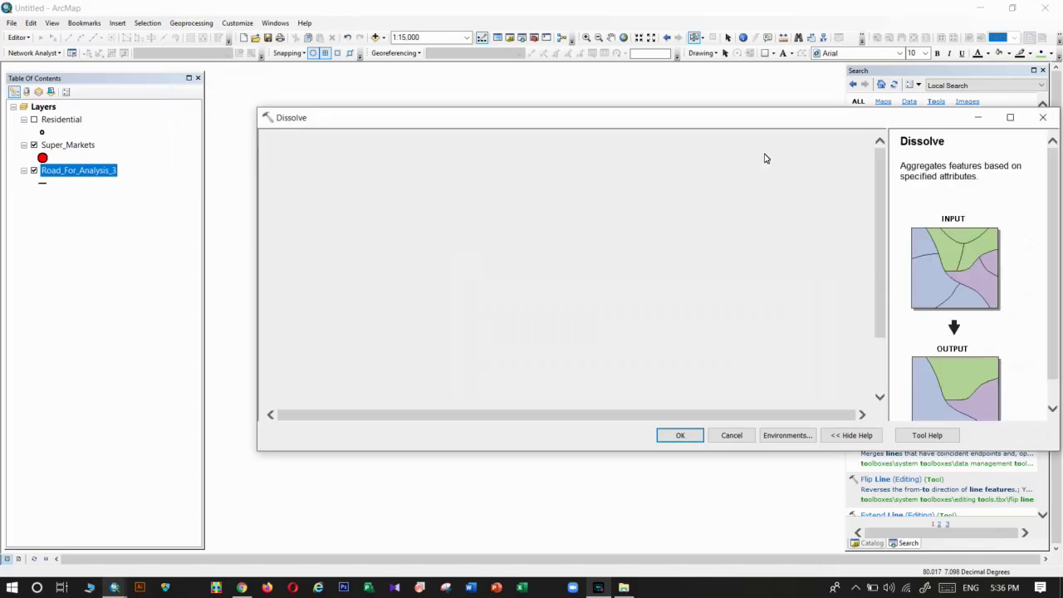
{"action": "left_click", "coordinate": [840, 155]}
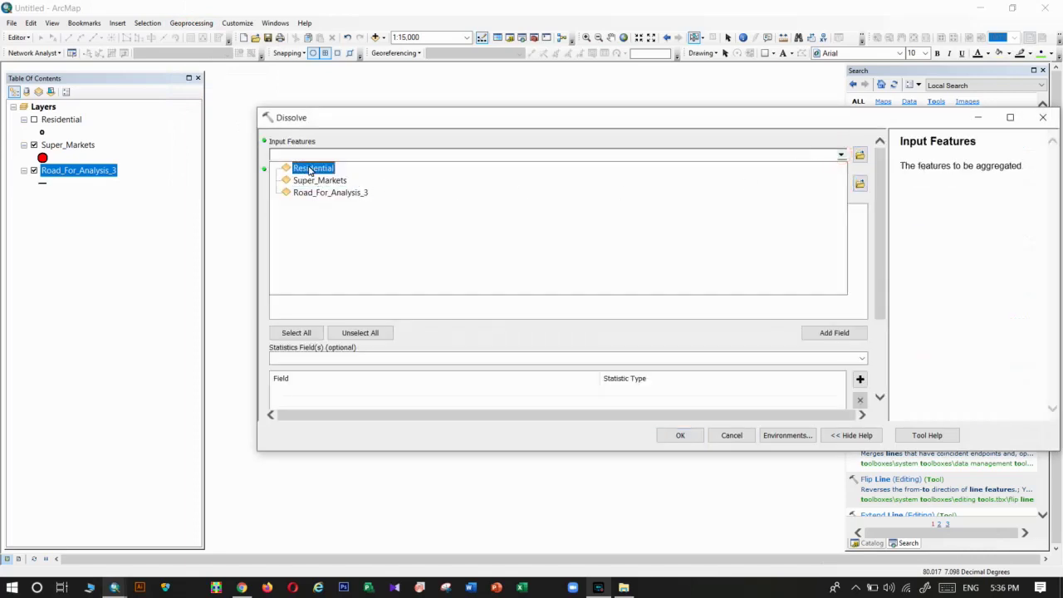
{"action": "left_click", "coordinate": [303, 192]}
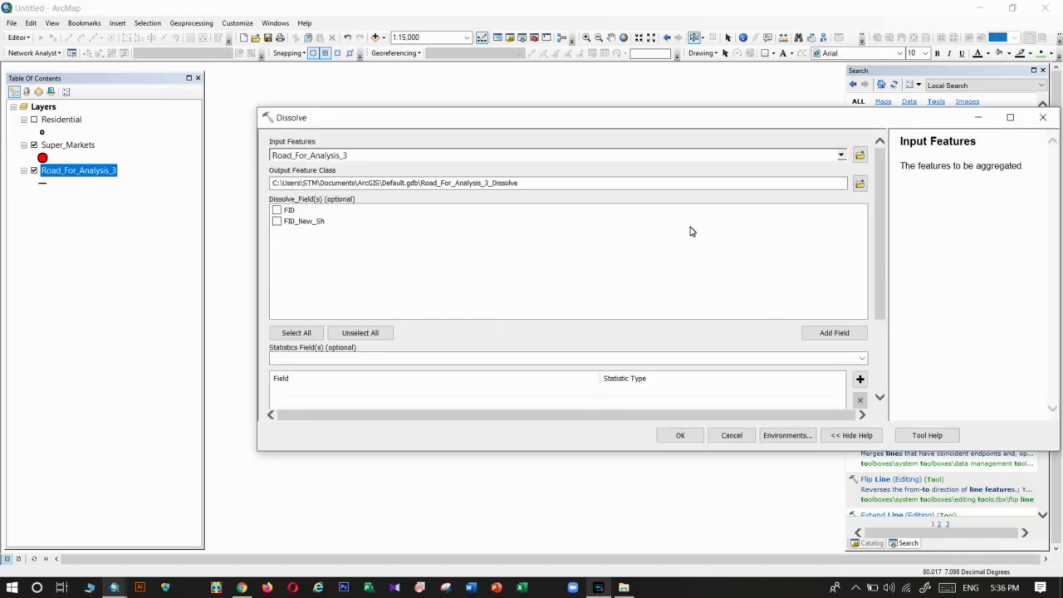
Set the output to Road_For_Analysis_Dessolve.shp in the Network Analysis folder and run the Dissolve.
{"action": "left_click", "coordinate": [859, 182]}
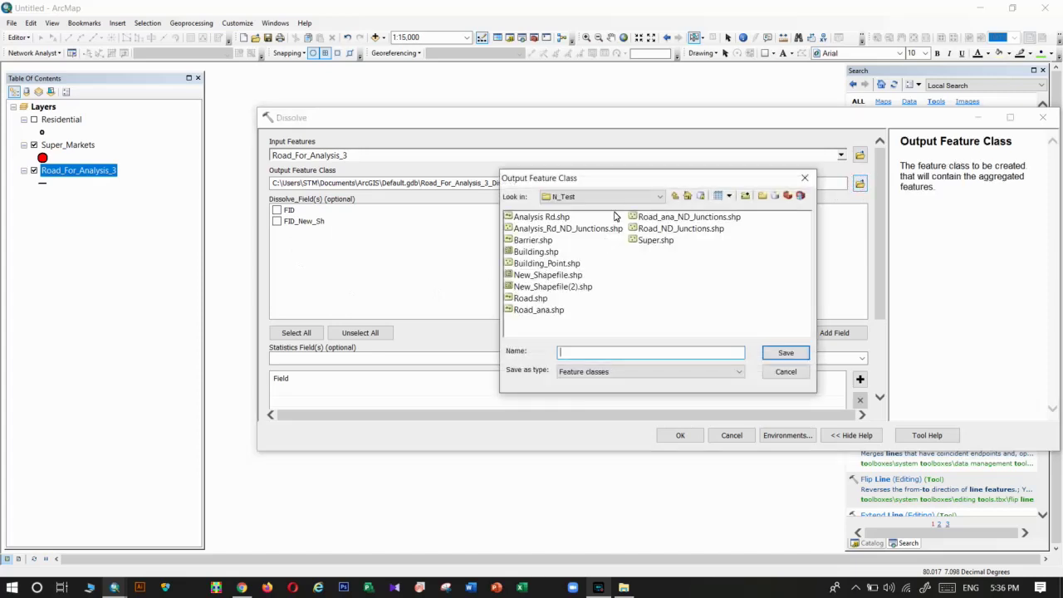
{"action": "left_click", "coordinate": [565, 196]}
{"action": "scroll", "coordinate": [564, 249], "scroll_direction": "up", "scroll_amount": 3}
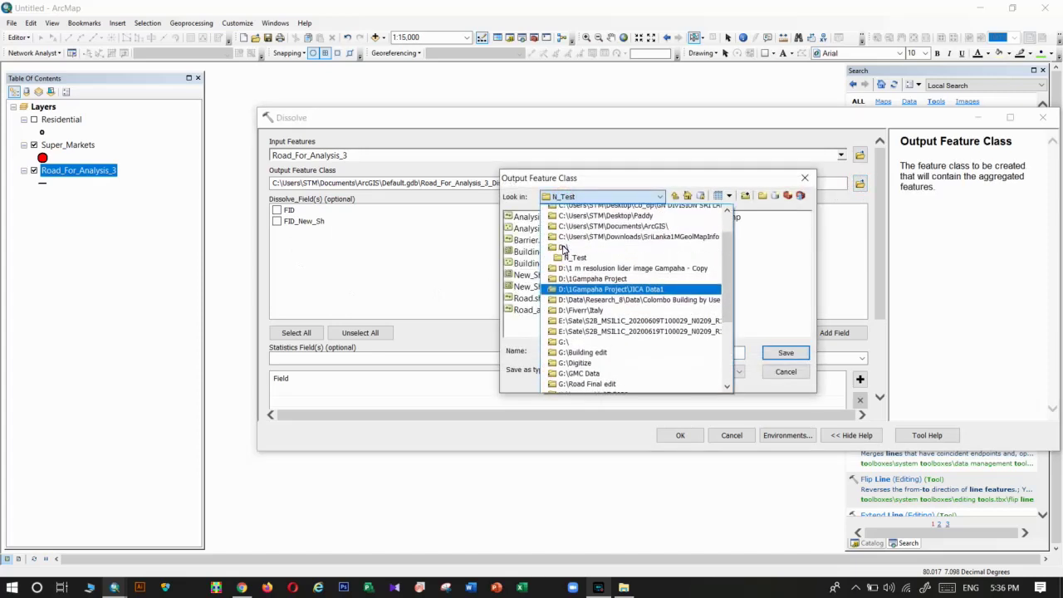
{"action": "left_click", "coordinate": [559, 260]}
{"action": "double_click", "coordinate": [758, 252]}
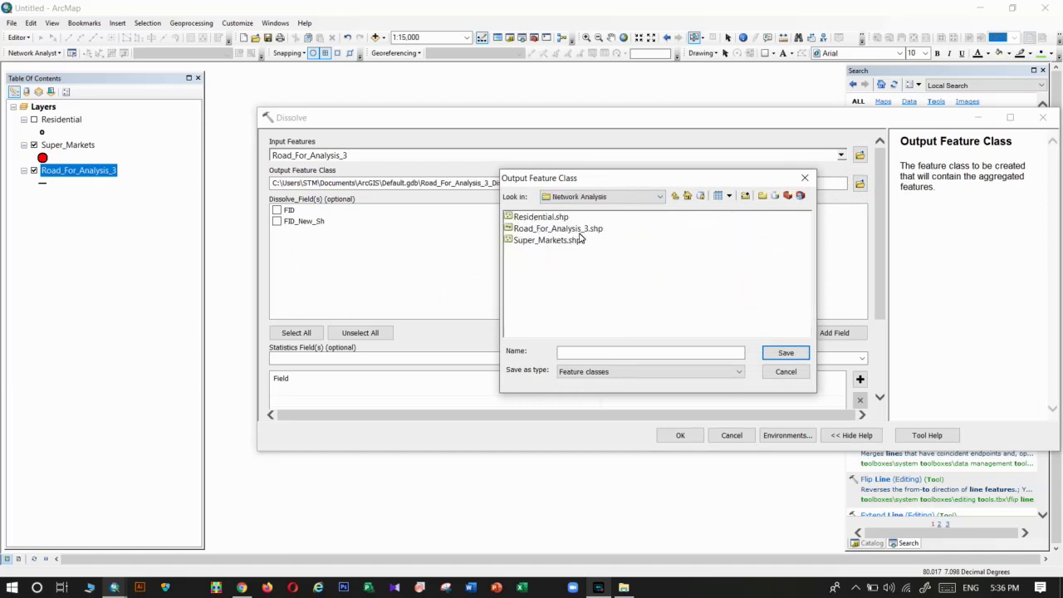
{"action": "left_click", "coordinate": [581, 230]}
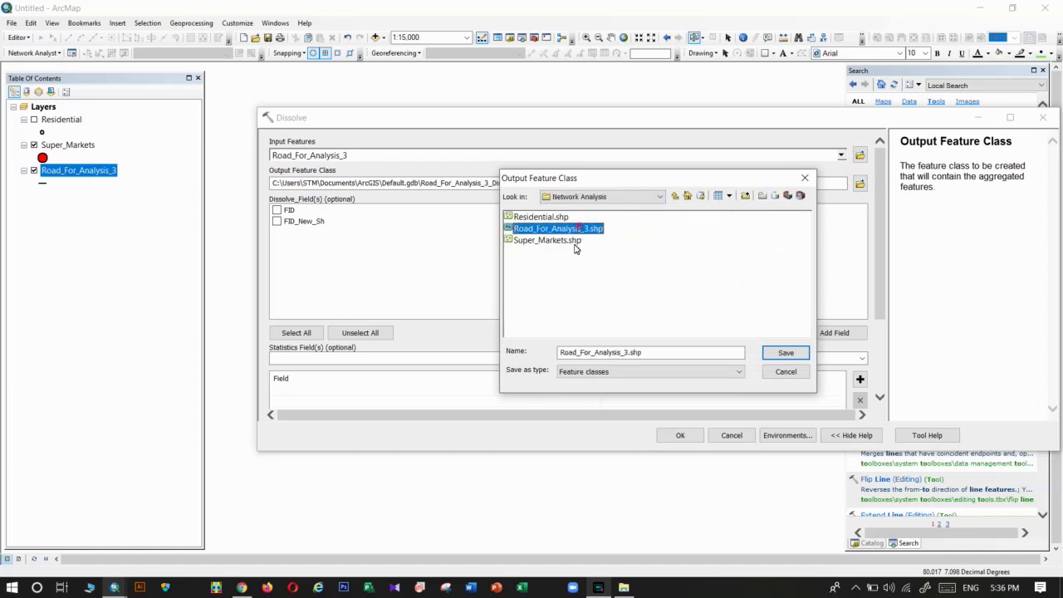
{"action": "left_click", "coordinate": [627, 352]}
{"action": "key", "text": "BackSpace"}
{"action": "type", "text": "Dessolve"}
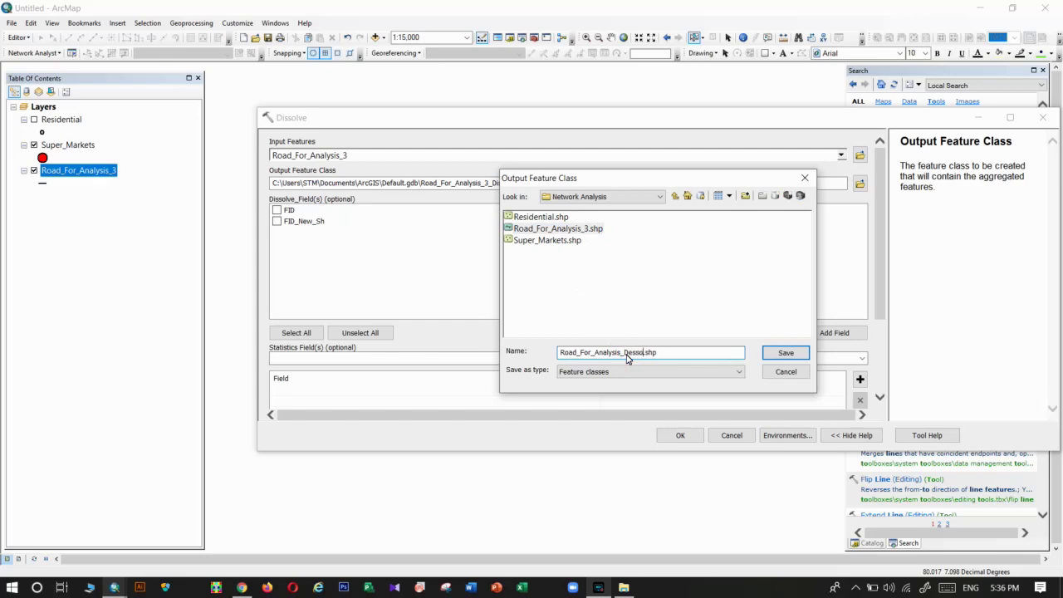
{"action": "left_click", "coordinate": [768, 353]}
{"action": "left_click", "coordinate": [679, 436]}
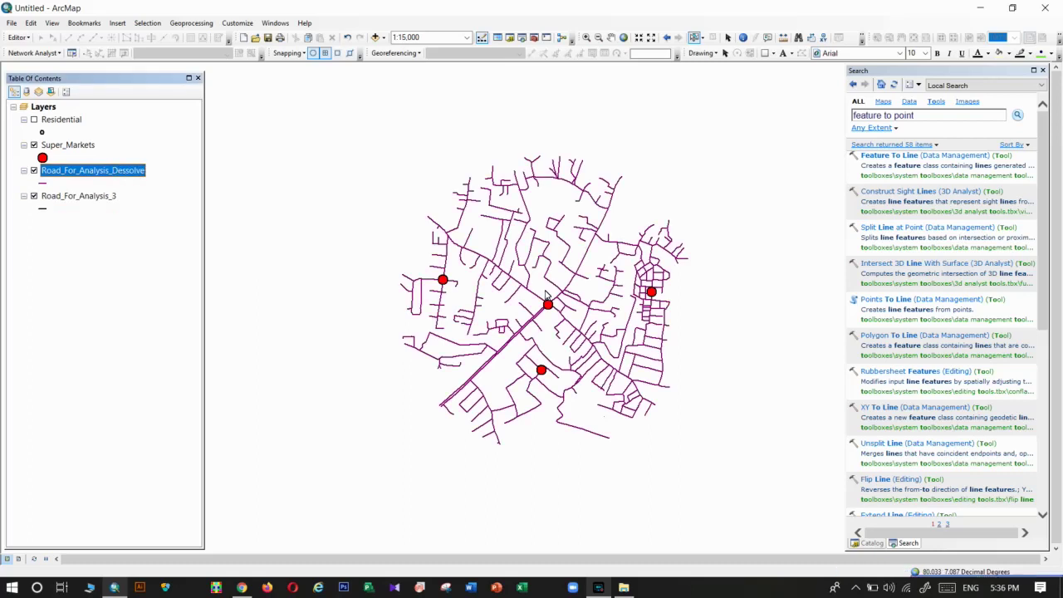
Turn off the Road_For_Analysis_3 layer's visibility and select the dissolved road network on the map.
{"action": "left_click", "coordinate": [34, 195]}
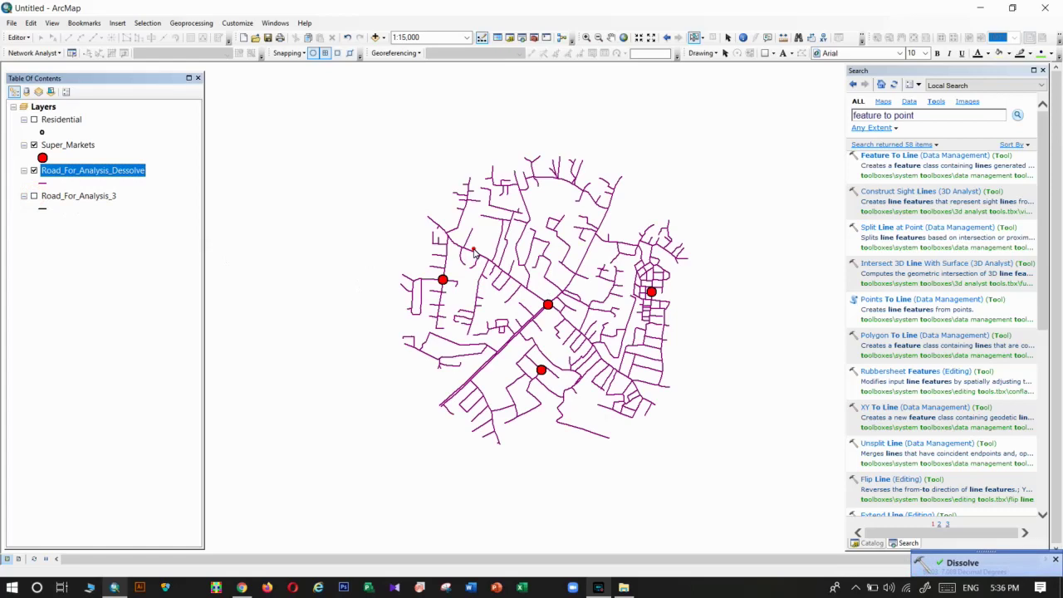
{"action": "left_click", "coordinate": [474, 250]}
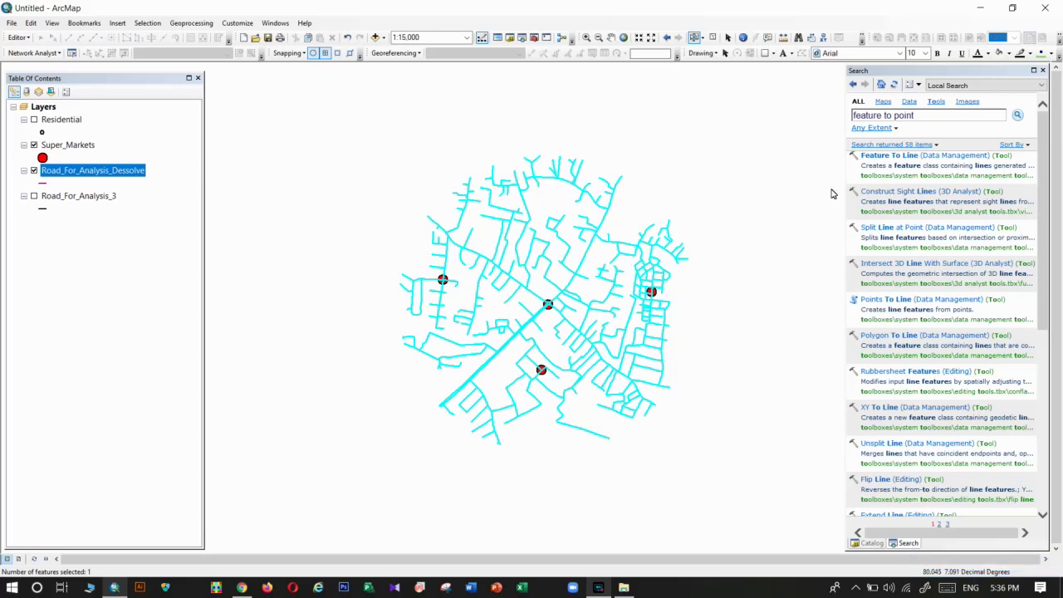
Change the tool search text to "feature to line".
{"action": "left_click_drag", "start_coordinate": [934, 117], "coordinate": [895, 118]}
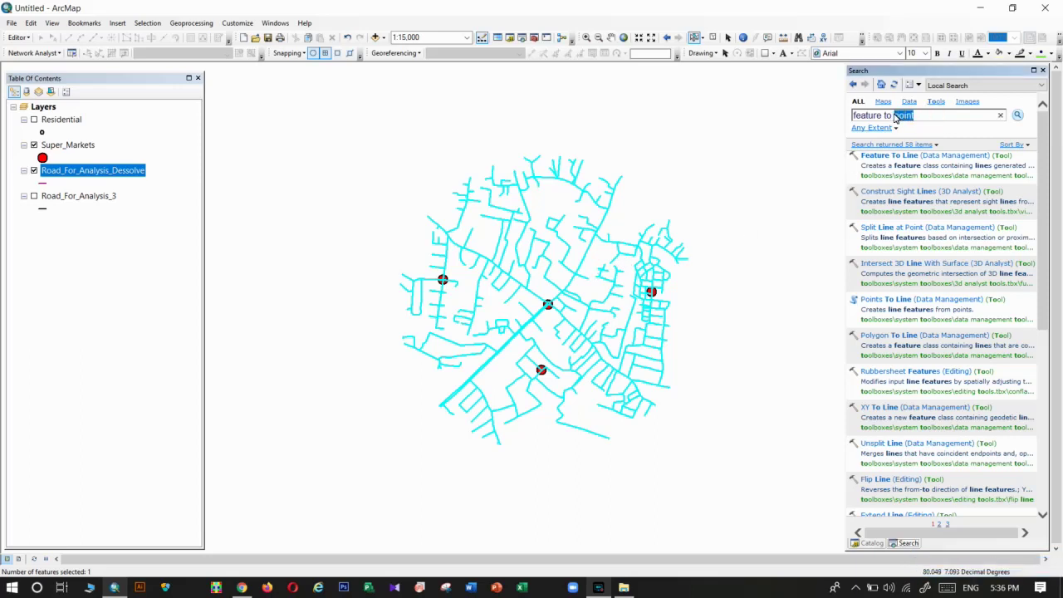
{"action": "key", "text": "BackSpace"}
{"action": "scroll", "coordinate": [628, 326], "scroll_direction": "up", "scroll_amount": 3}
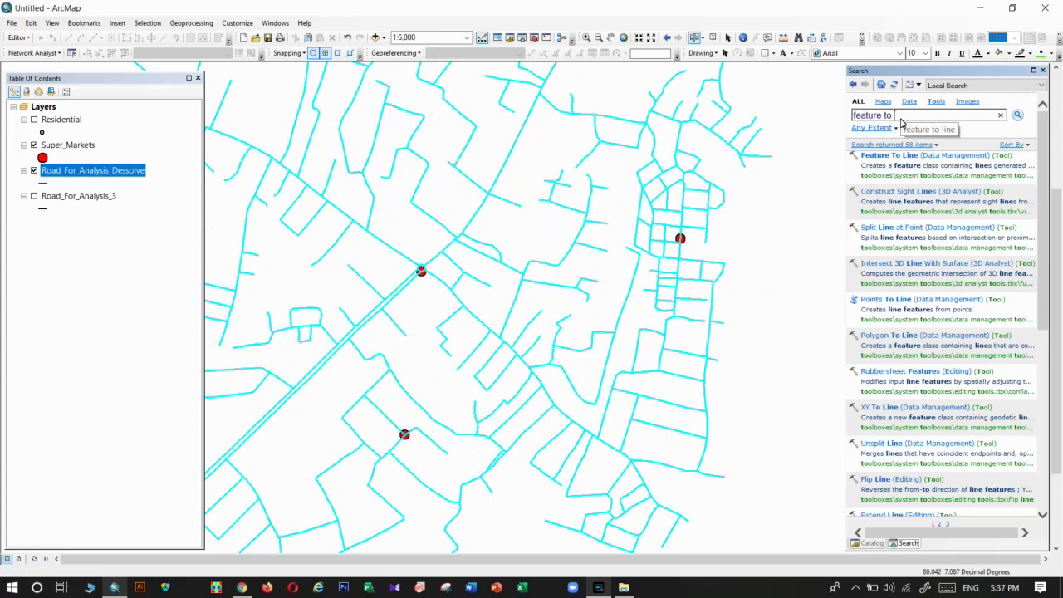
{"action": "type", "text": "lin"}
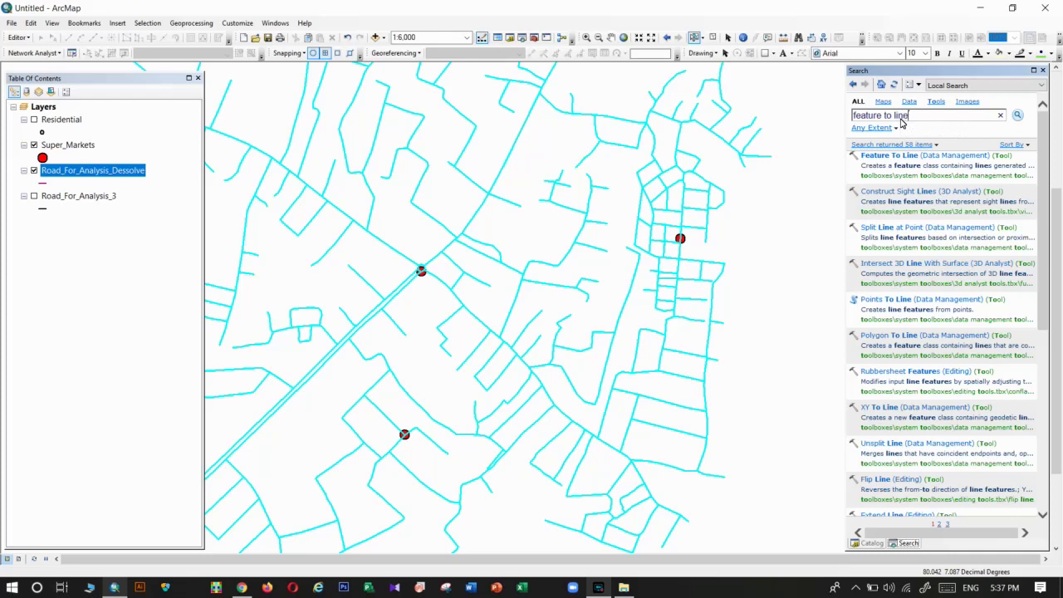
{"action": "type", "text": "e"}
Open the Feature To Line tool and add Road_For_Analysis_Dessolve as the input features.
{"action": "left_click", "coordinate": [895, 155]}
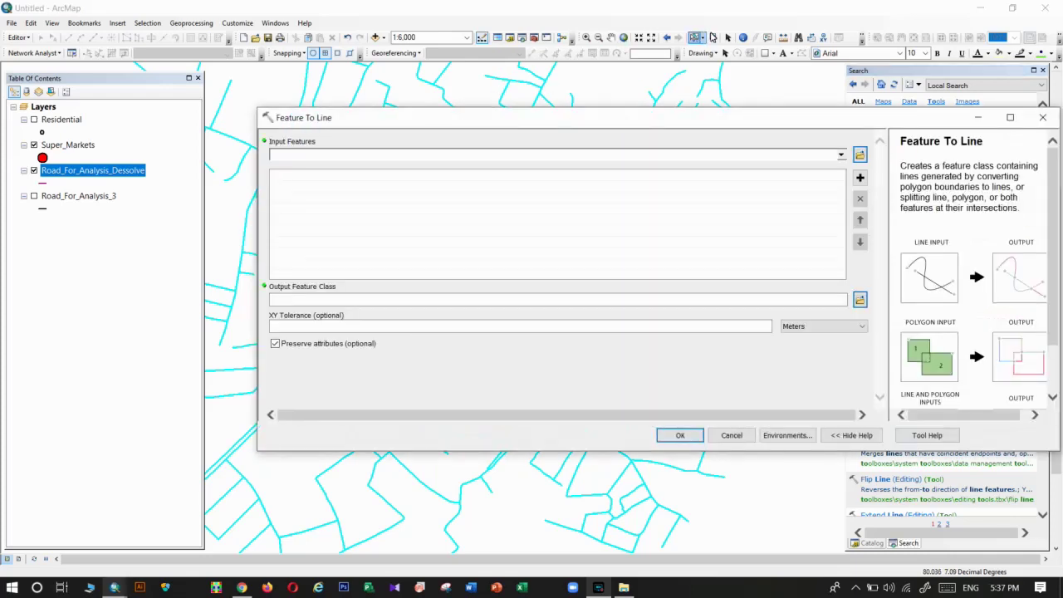
{"action": "left_click", "coordinate": [841, 155]}
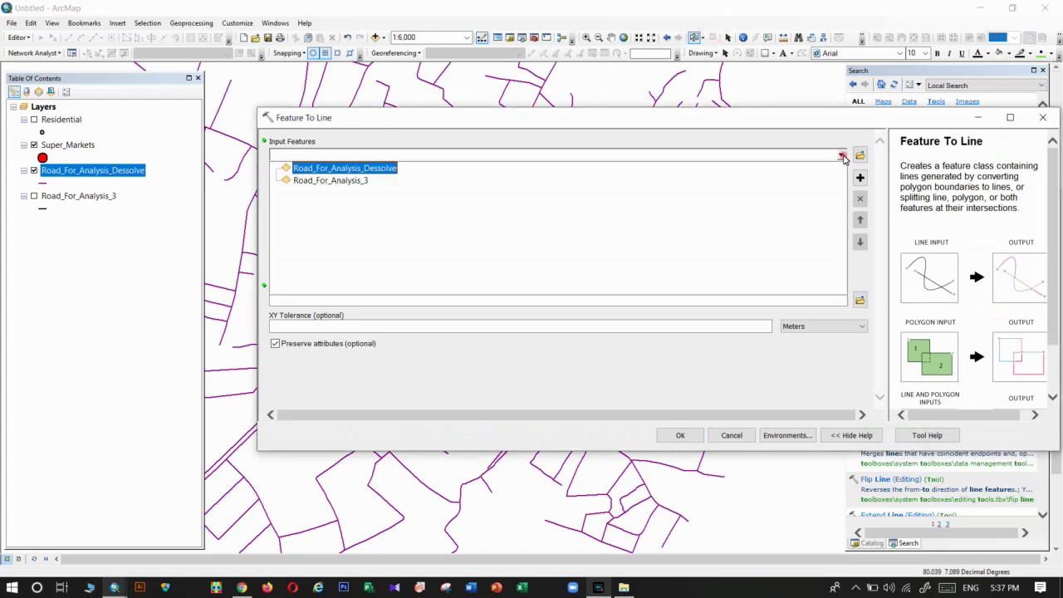
{"action": "left_click", "coordinate": [376, 167]}
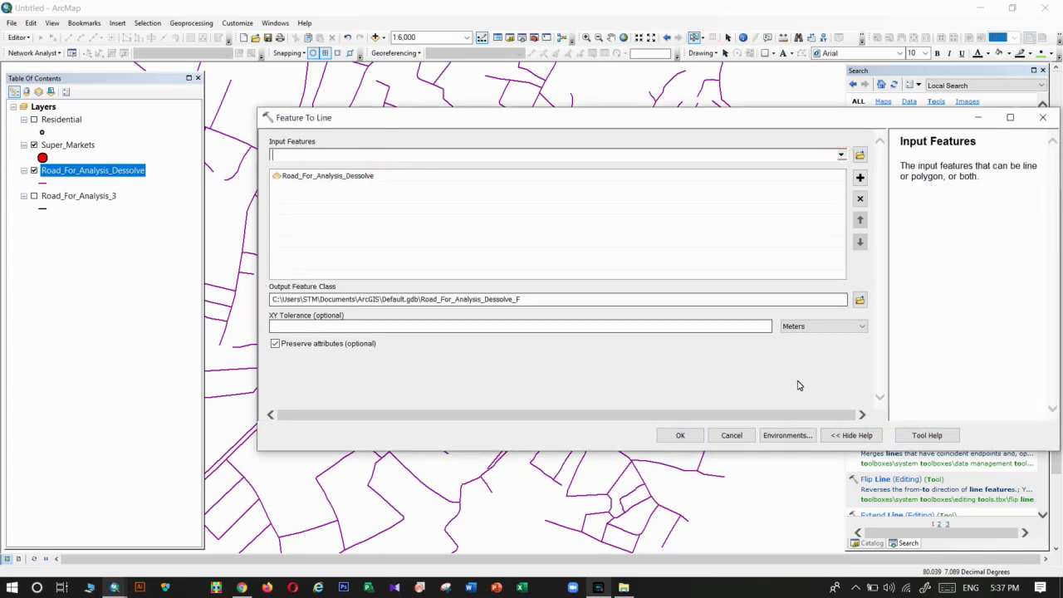
Set the Feature To Line output to Fea_Line_Rd_For_Ana.shp in the Network Analysis folder and run the tool.
{"action": "left_click", "coordinate": [860, 301]}
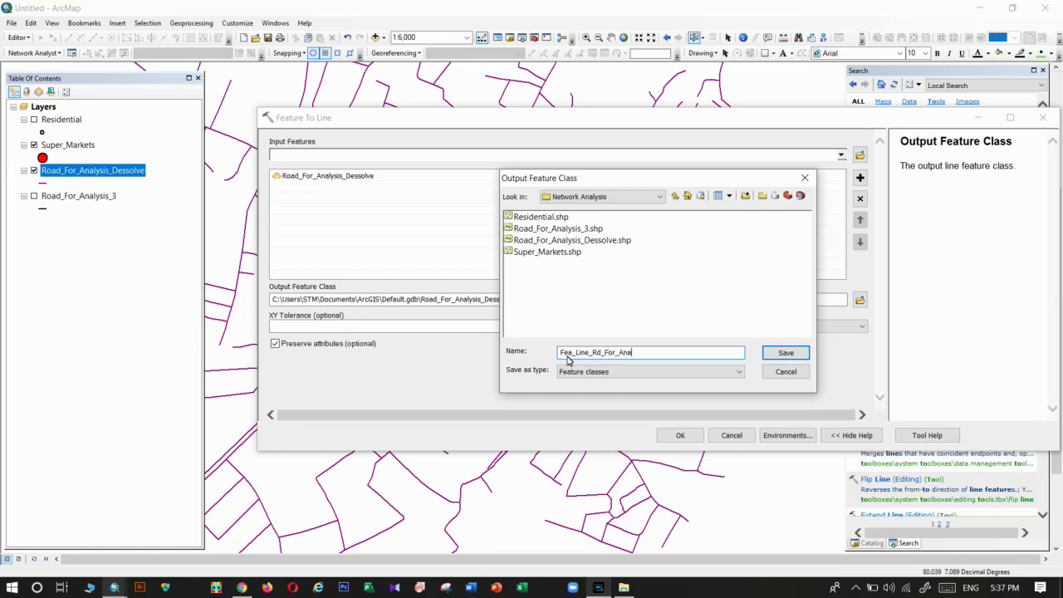
{"action": "left_click", "coordinate": [771, 353]}
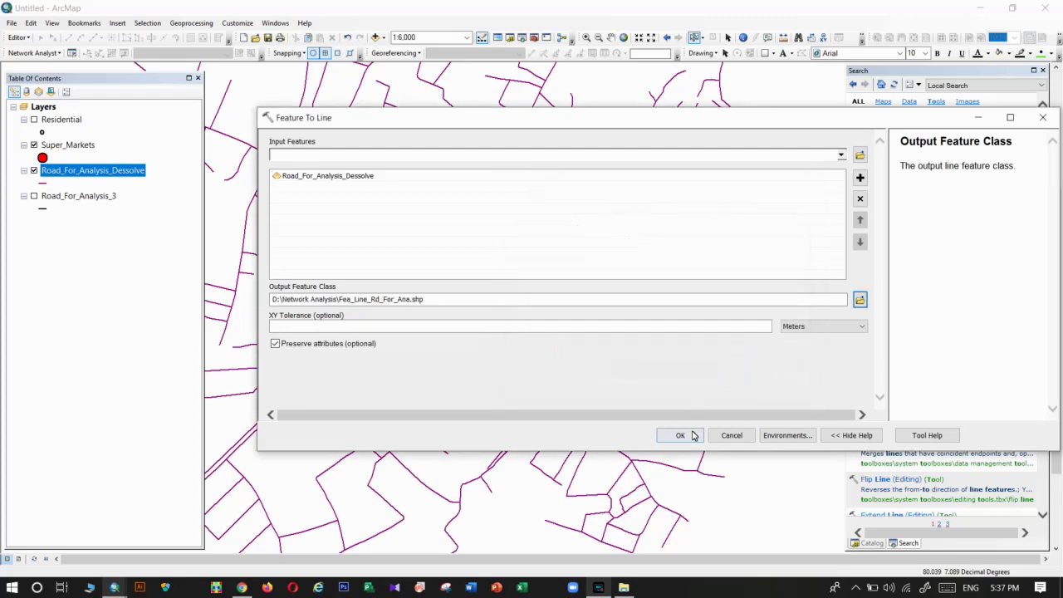
{"action": "left_click", "coordinate": [693, 435]}
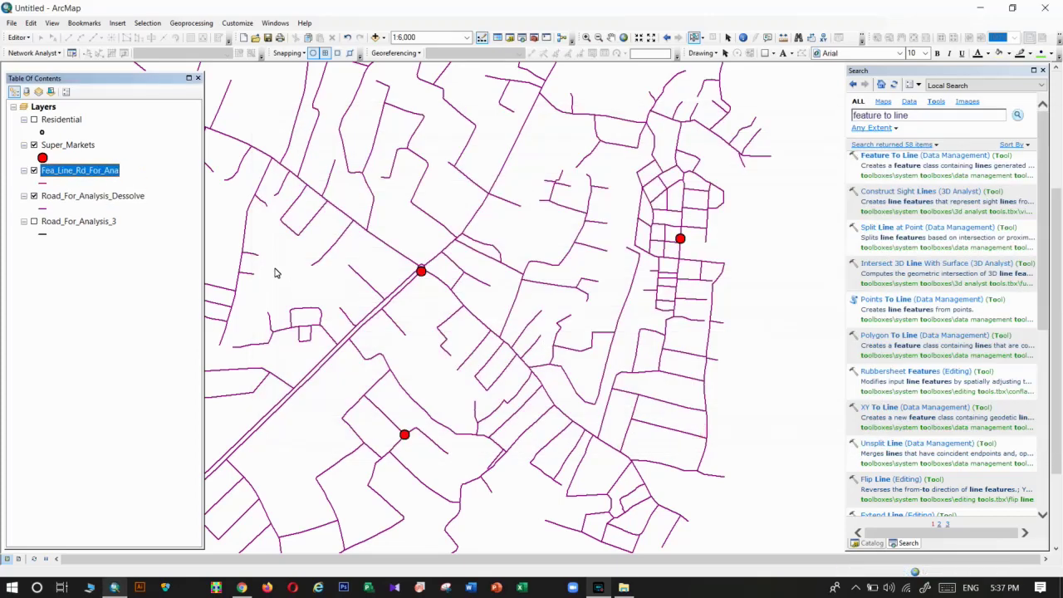
Turn off the Road_For_Analysis_Dessolve layer's visibility and select several individual road segments on the map to check the splits.
{"action": "left_click", "coordinate": [34, 195]}
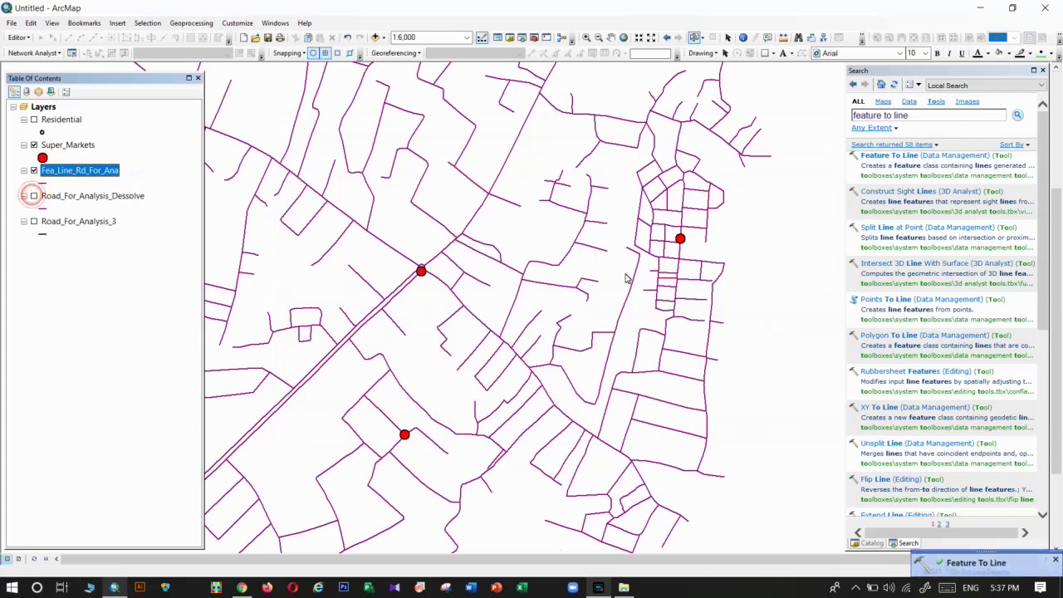
{"action": "left_click", "coordinate": [558, 262]}
{"action": "left_click", "coordinate": [581, 238]}
{"action": "left_click", "coordinate": [583, 221]}
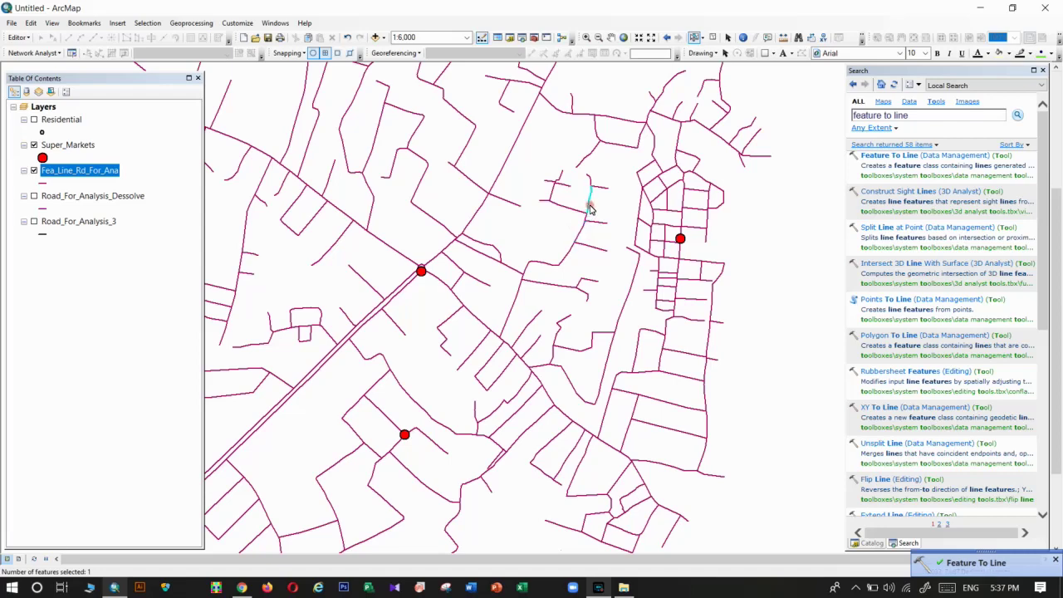
{"action": "left_click", "coordinate": [570, 208]}
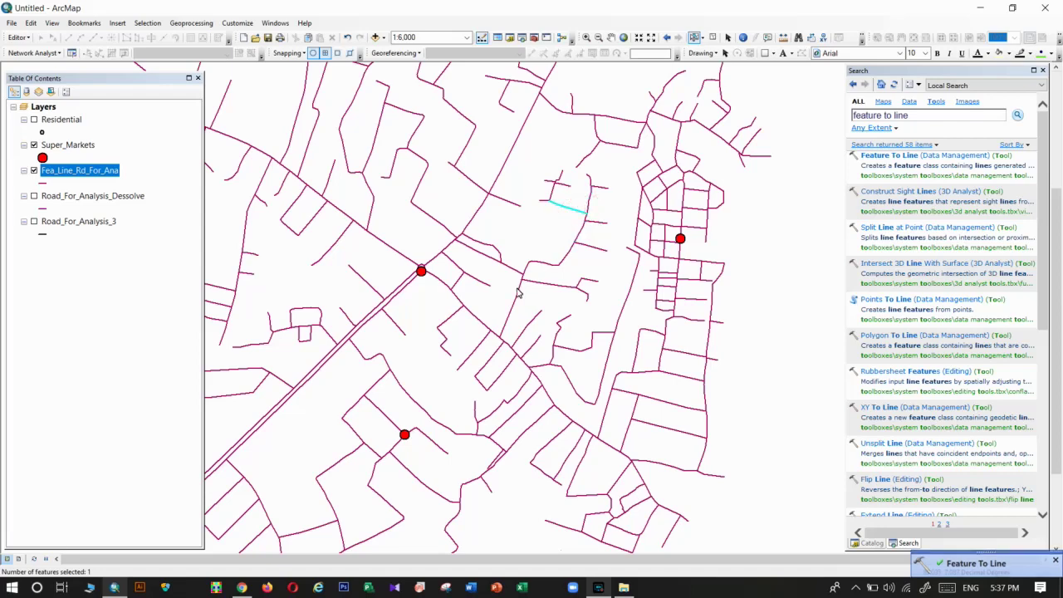
{"action": "left_click", "coordinate": [518, 288]}
{"action": "left_click", "coordinate": [471, 313]}
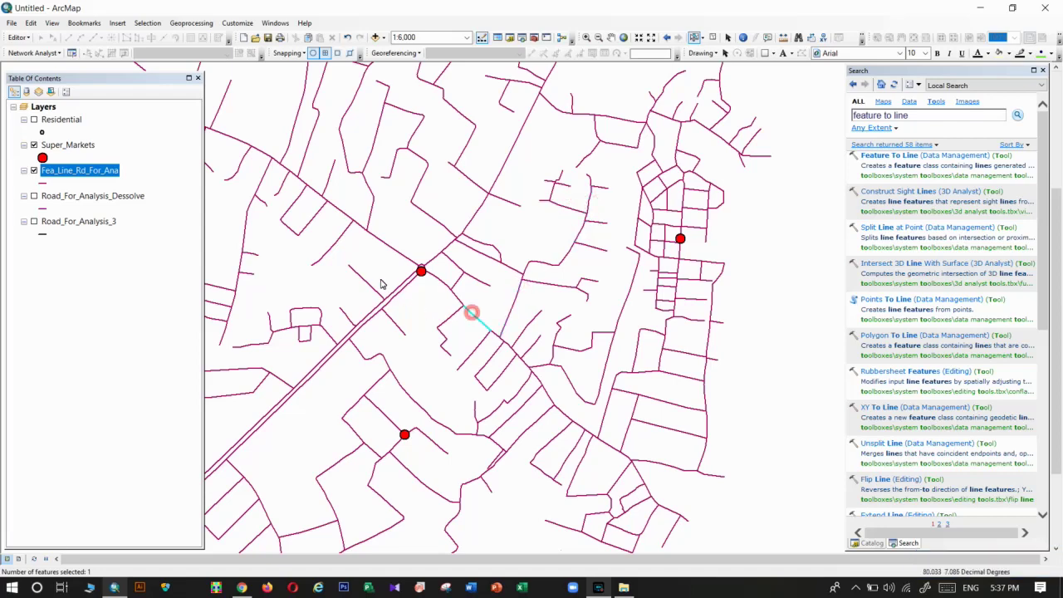
{"action": "key", "text": "Left"}
{"action": "key", "text": "Up"}
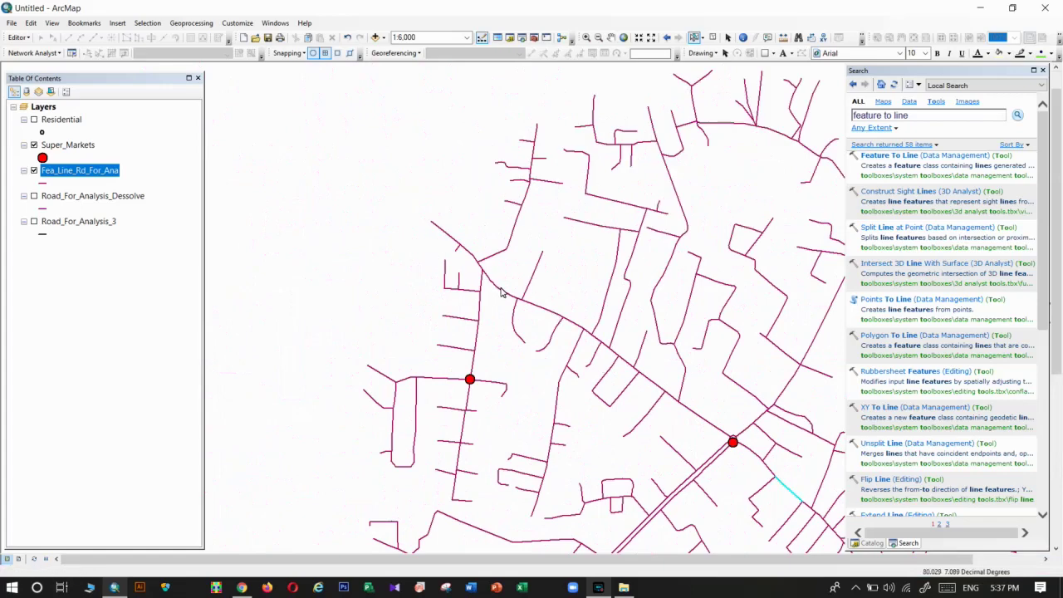
{"action": "left_click", "coordinate": [602, 302]}
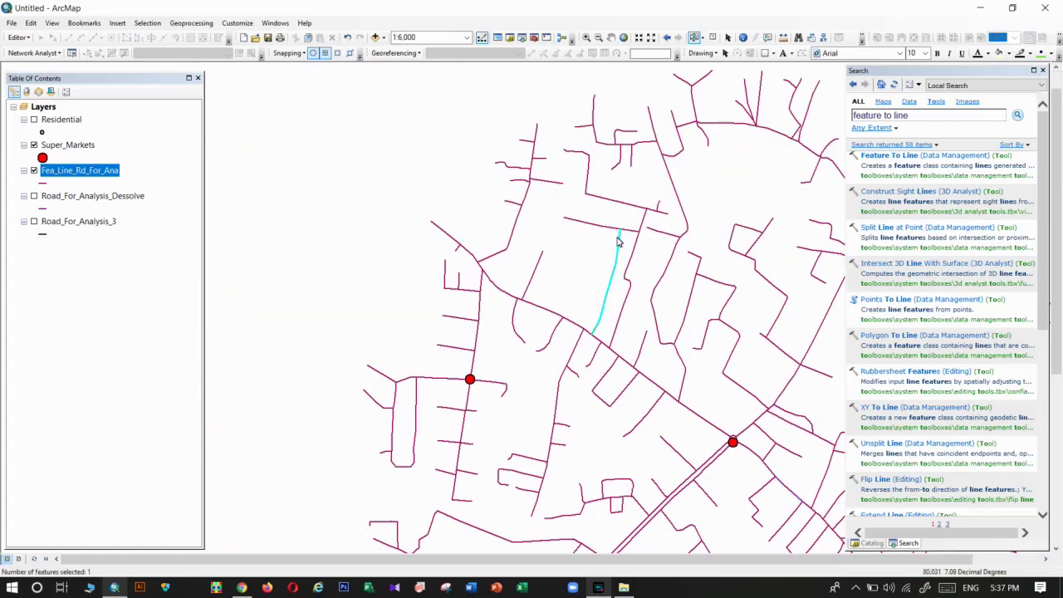
Clear the road segment selection on the map.
{"action": "left_click", "coordinate": [712, 37]}
{"action": "scroll", "coordinate": [358, 254], "scroll_direction": "down", "scroll_amount": 2}
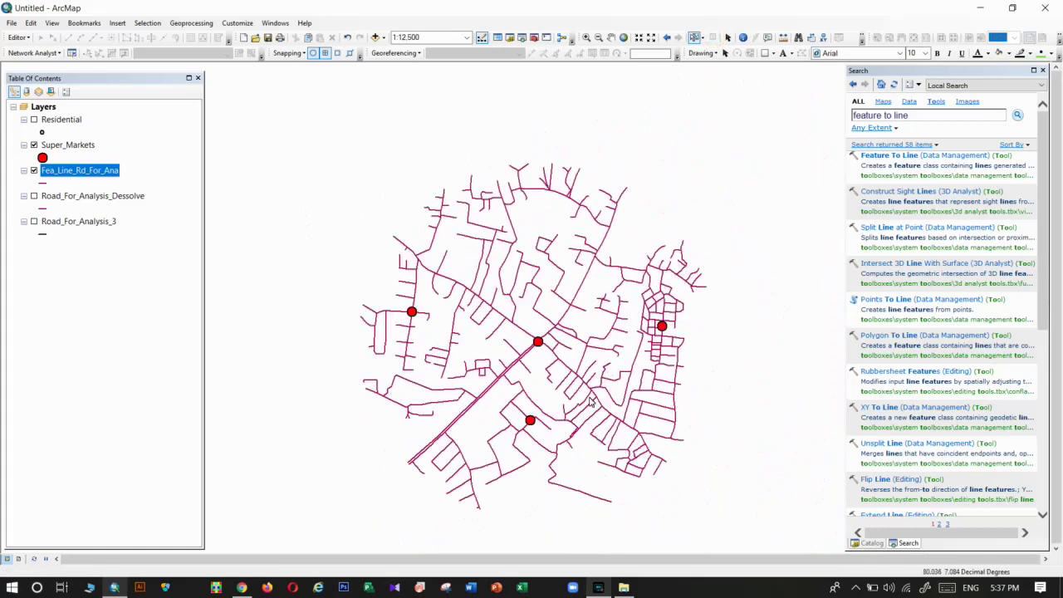
{"action": "left_click_drag", "start_coordinate": [591, 401], "coordinate": [570, 361]}
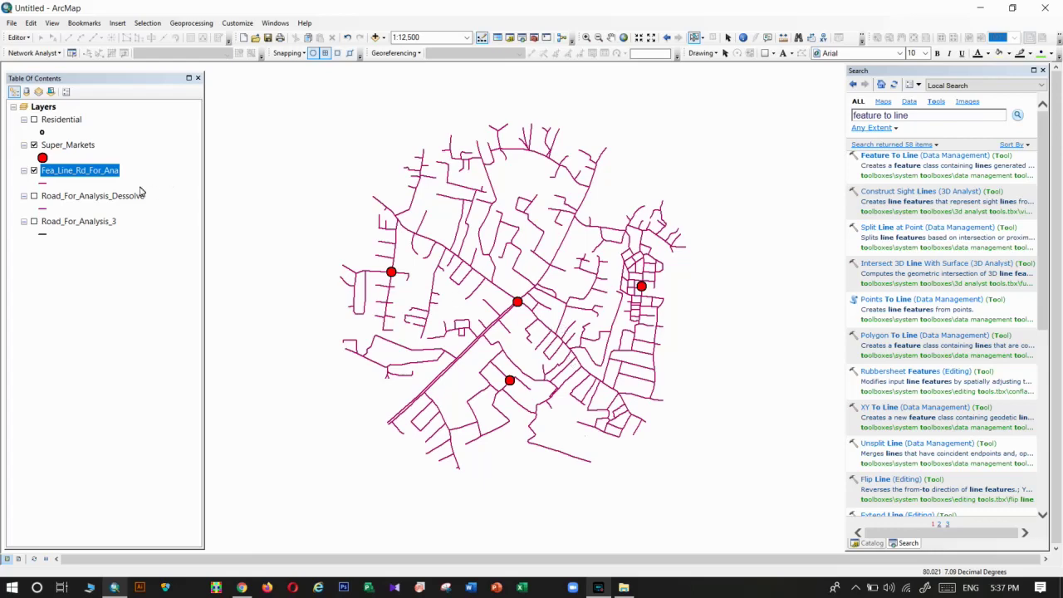
Open the attribute table of Fea_Line_Rd_For_Ana and add a Float field named Length.
{"action": "right_click", "coordinate": [79, 173]}
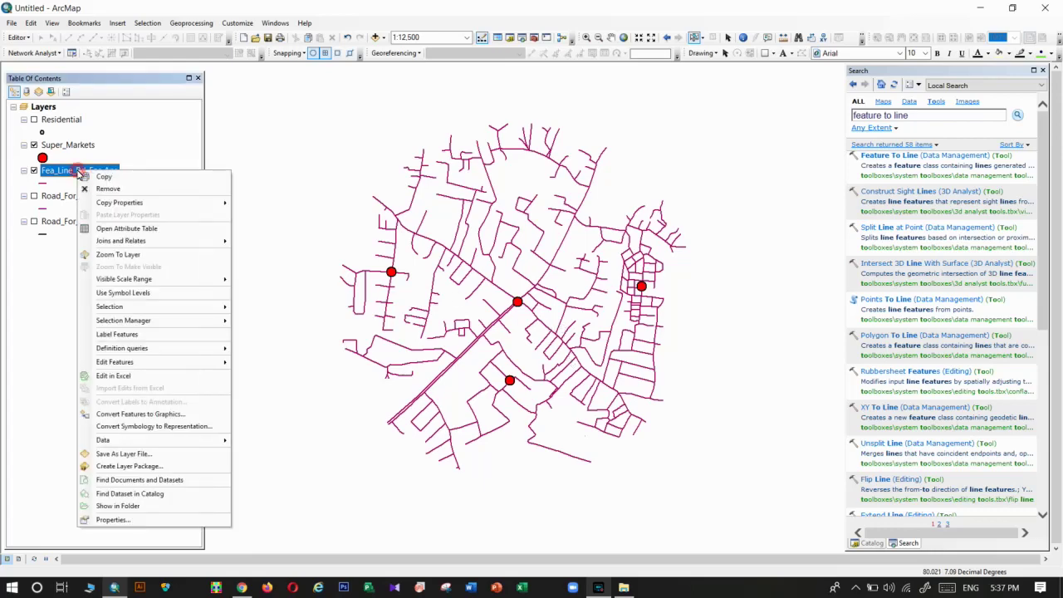
{"action": "left_click", "coordinate": [93, 227]}
{"action": "left_click", "coordinate": [200, 123]}
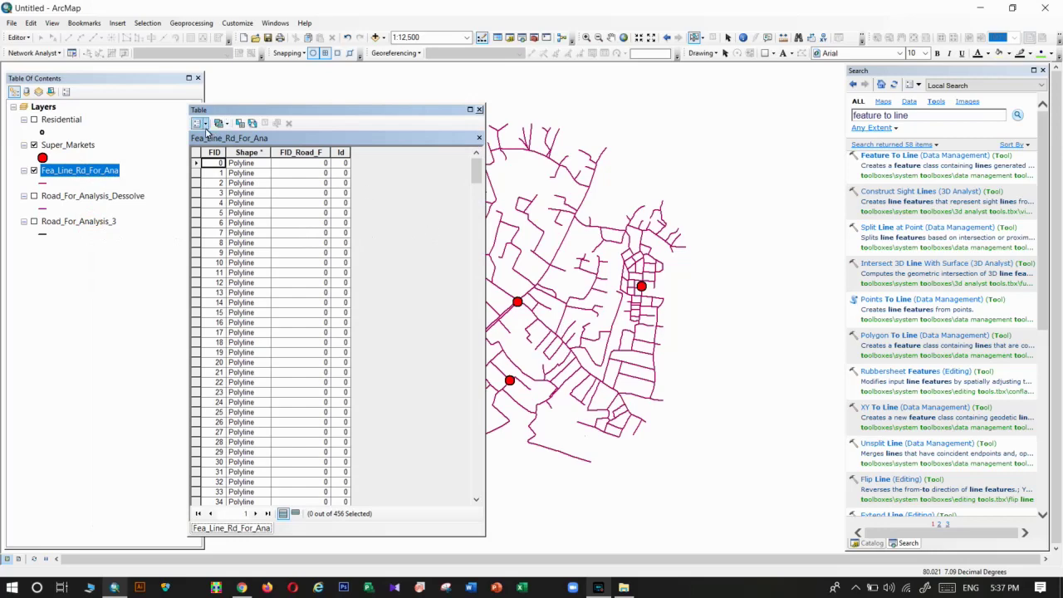
{"action": "left_click", "coordinate": [229, 201]}
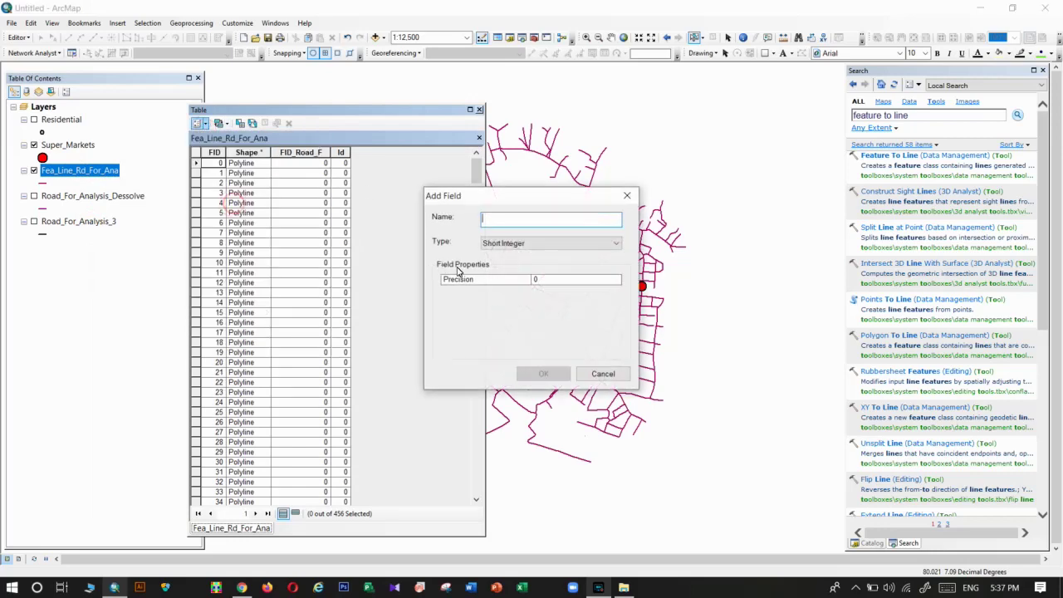
{"action": "type", "text": "Length"}
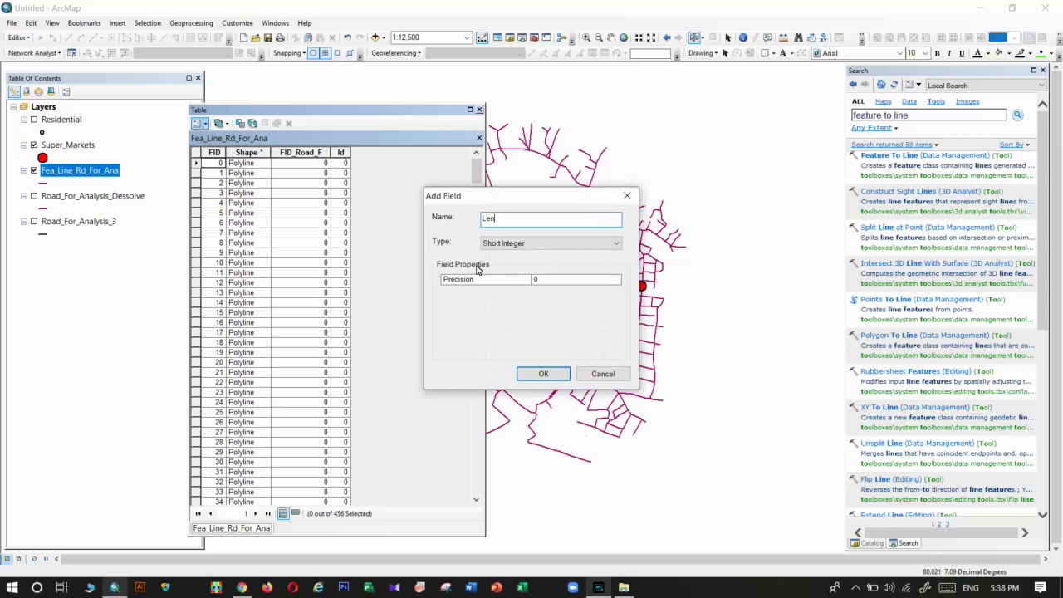
{"action": "double_click", "coordinate": [528, 221]}
{"action": "double_click", "coordinate": [498, 224]}
{"action": "left_click", "coordinate": [515, 220]}
{"action": "double_click", "coordinate": [514, 221]}
{"action": "left_click", "coordinate": [505, 242]}
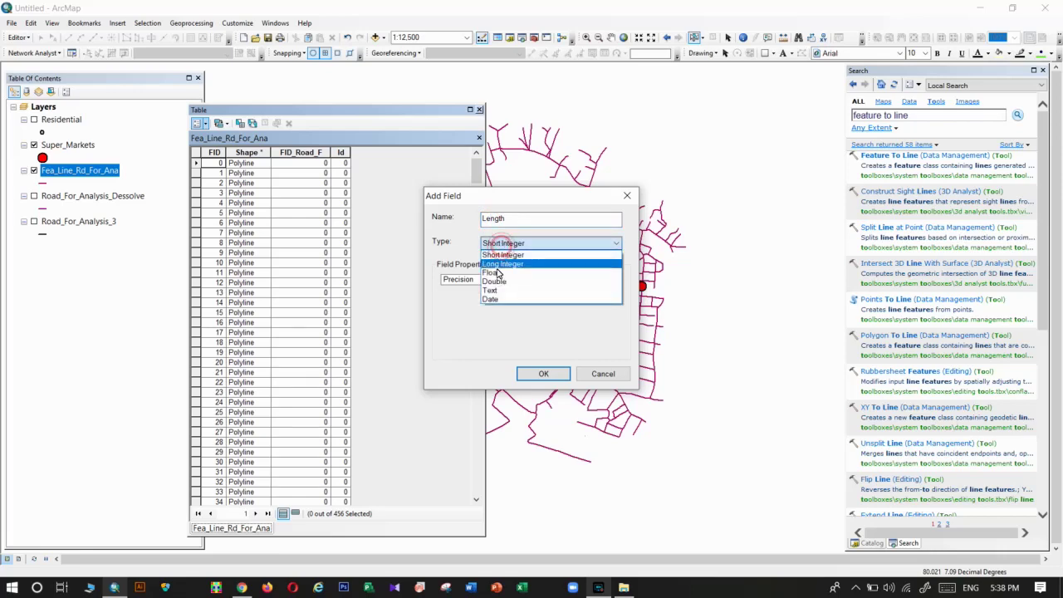
{"action": "left_click", "coordinate": [496, 274]}
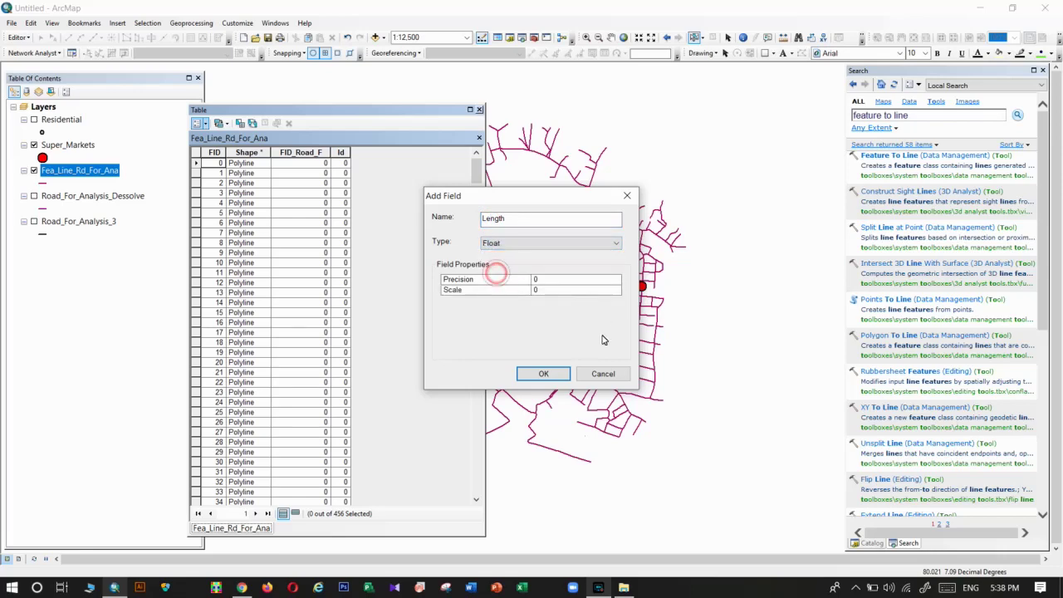
{"action": "left_click", "coordinate": [551, 375]}
Calculate the Length field's geometry as length in meters, using the data frame's Kandawala Sri Lanka Grid coordinate system.
{"action": "left_click", "coordinate": [405, 155]}
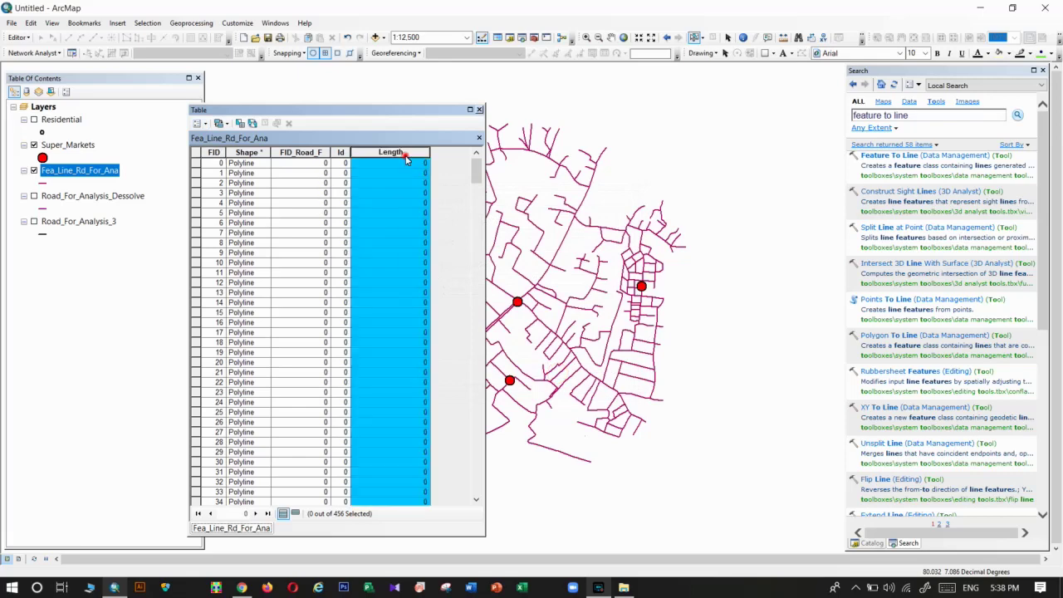
{"action": "right_click", "coordinate": [405, 155]}
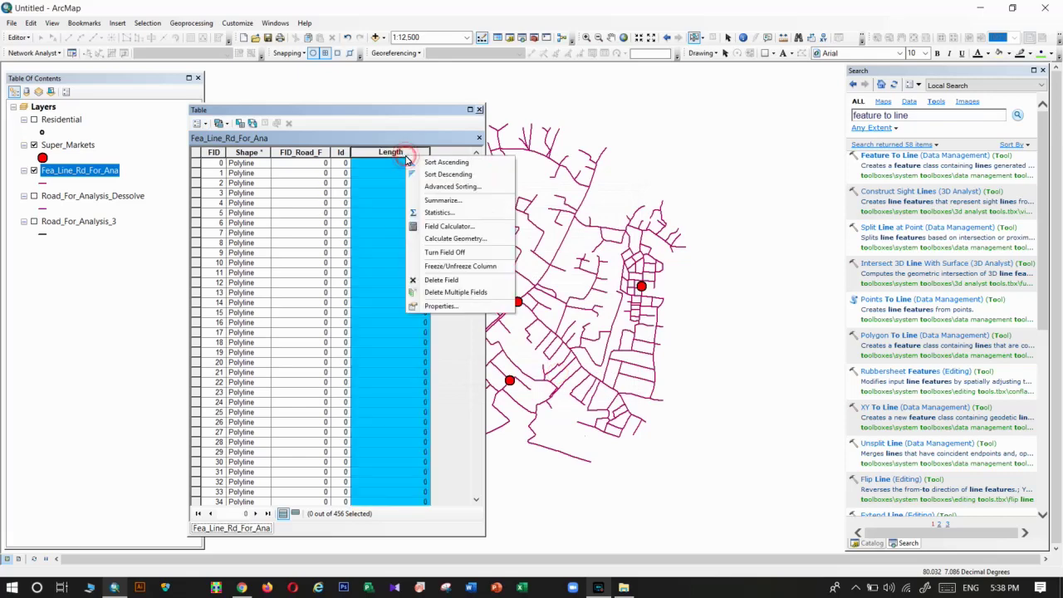
{"action": "left_click", "coordinate": [427, 239]}
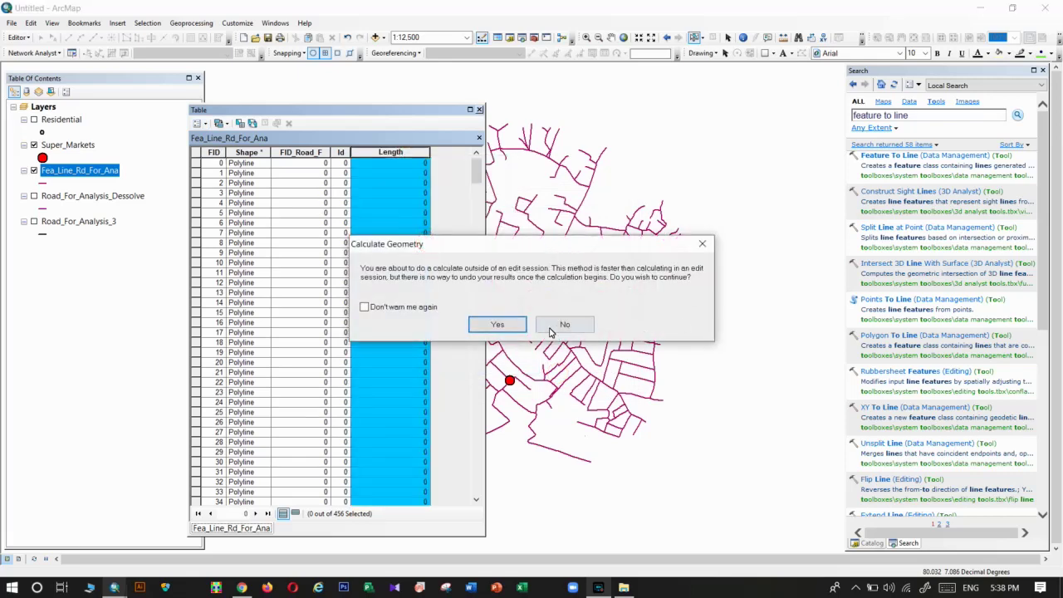
{"action": "left_click", "coordinate": [498, 332]}
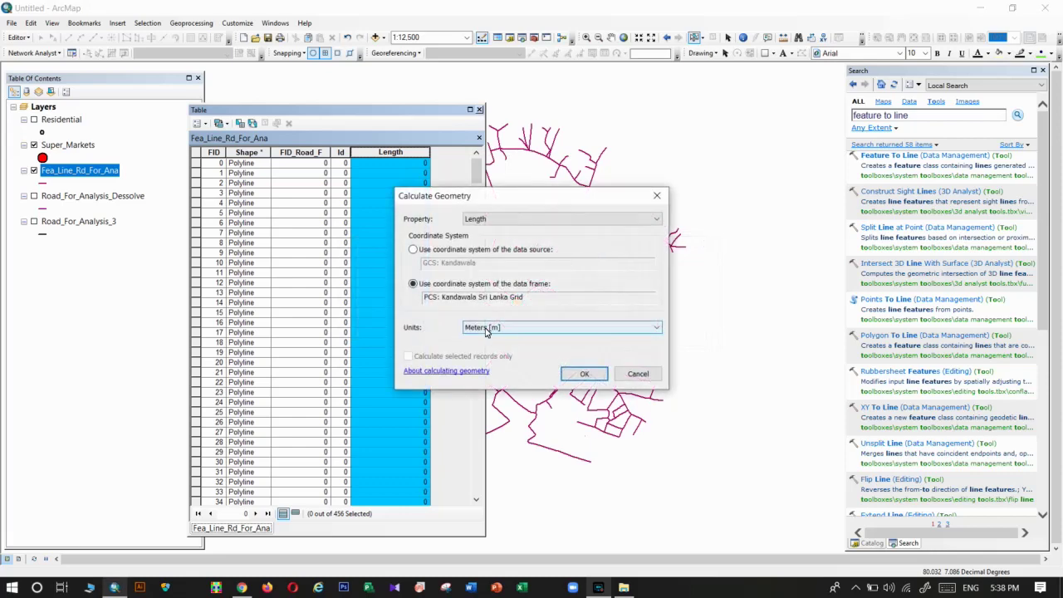
{"action": "left_click", "coordinate": [584, 374]}
{"action": "left_click", "coordinate": [505, 323]}
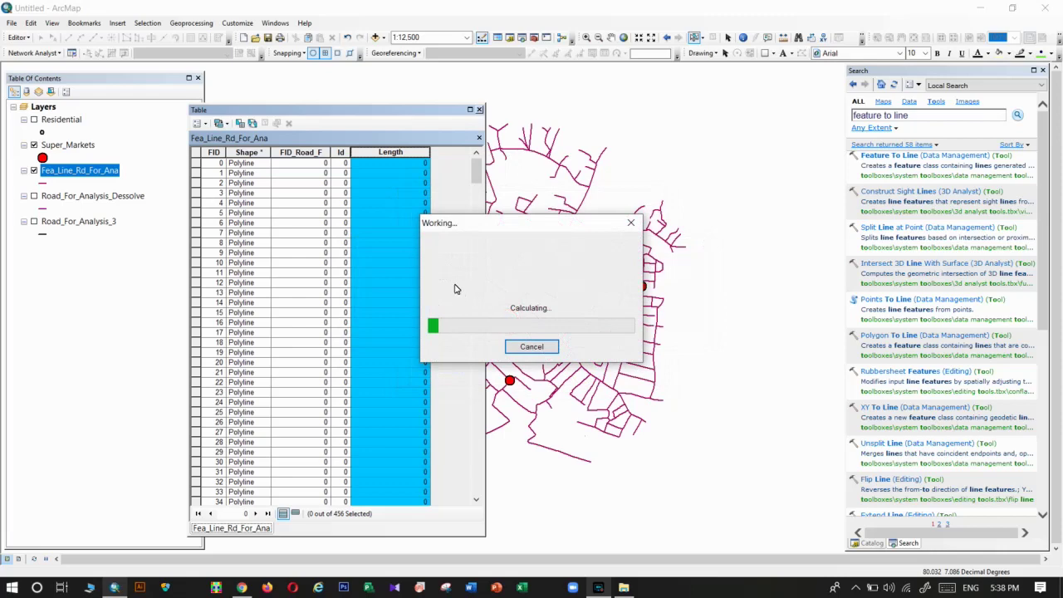
{"action": "left_click", "coordinate": [199, 123]}
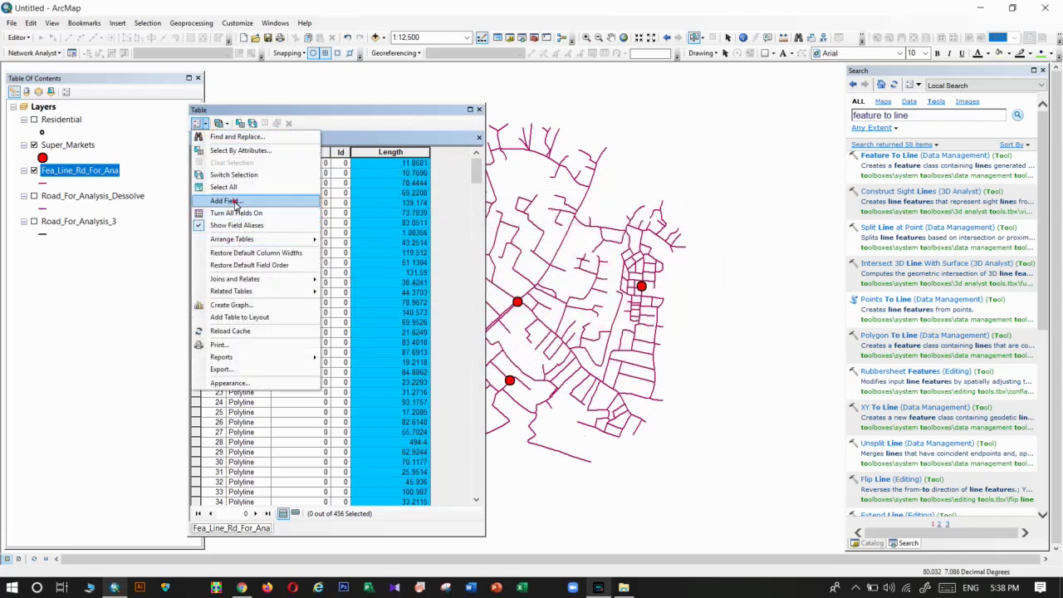
{"action": "left_click", "coordinate": [233, 201]}
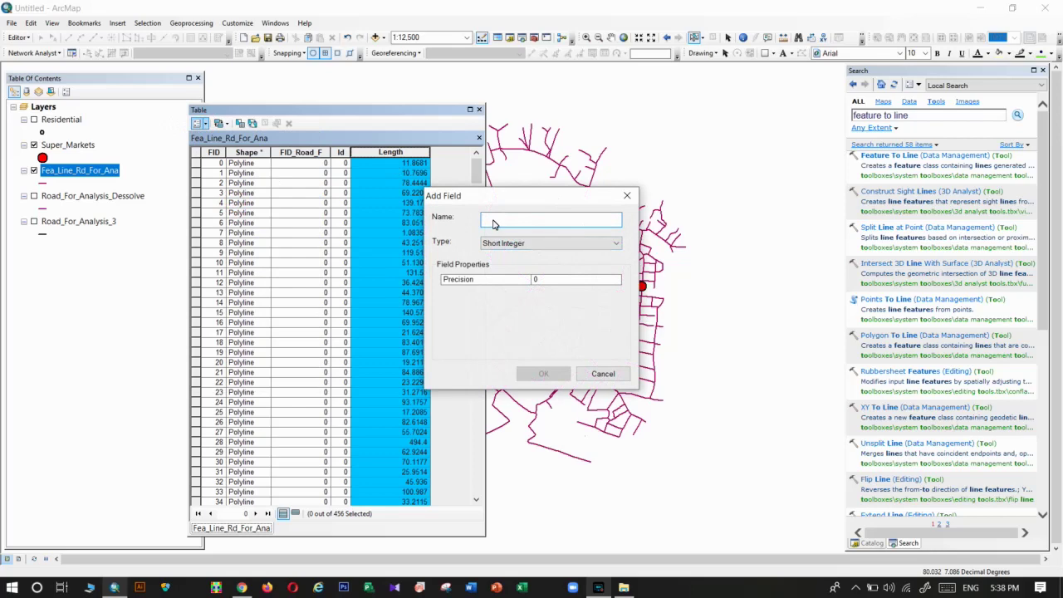
{"action": "left_click", "coordinate": [628, 197]}
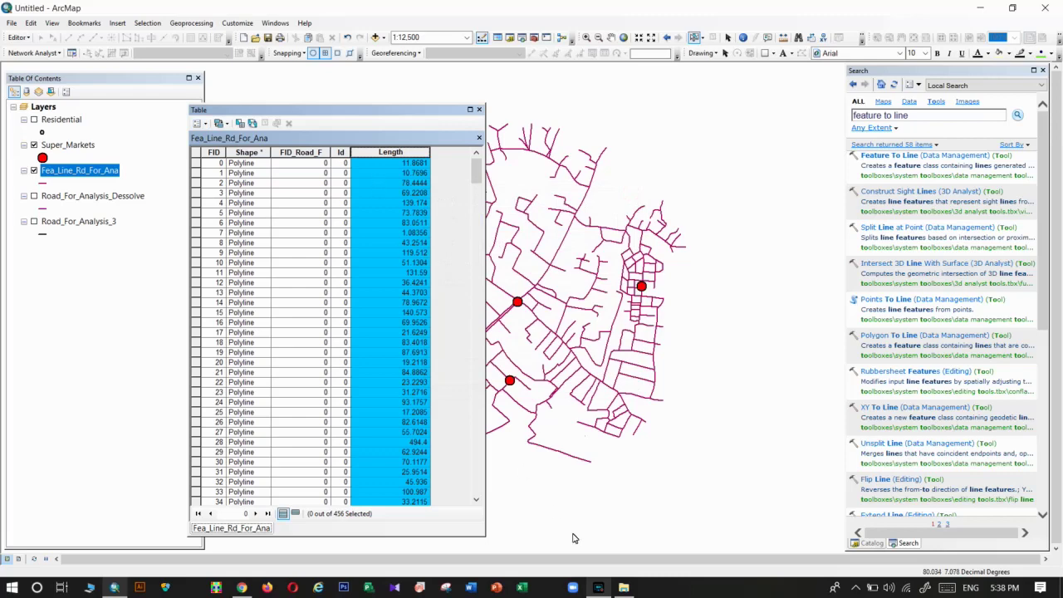
{"action": "left_click", "coordinate": [598, 587]}
{"action": "left_click", "coordinate": [567, 297]}
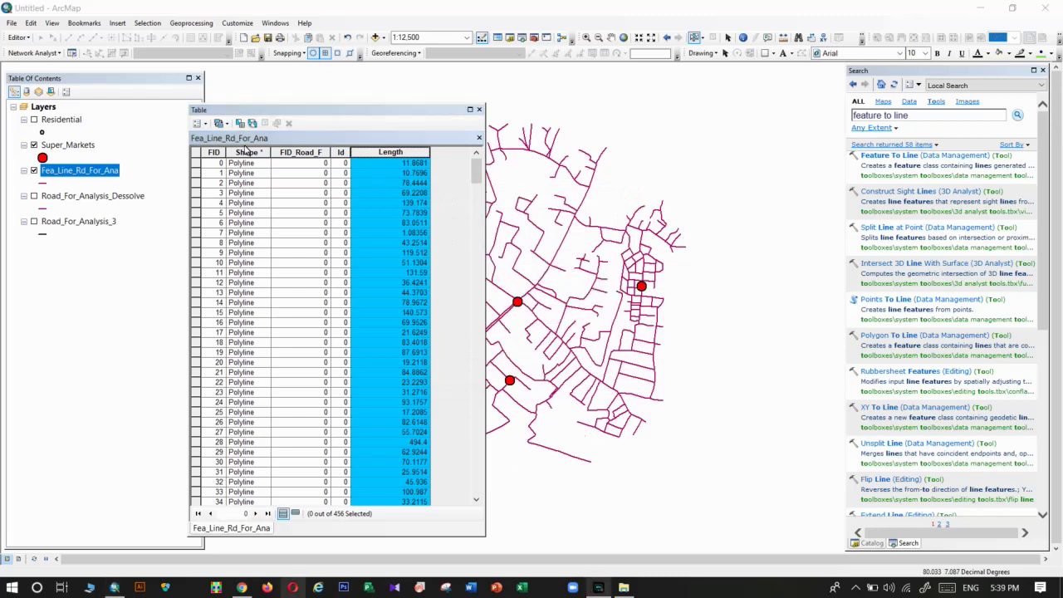
Add a Float field named Minutes to the Fea_Line_Rd_For_Ana table and widen the table window to show it.
{"action": "left_click", "coordinate": [200, 123]}
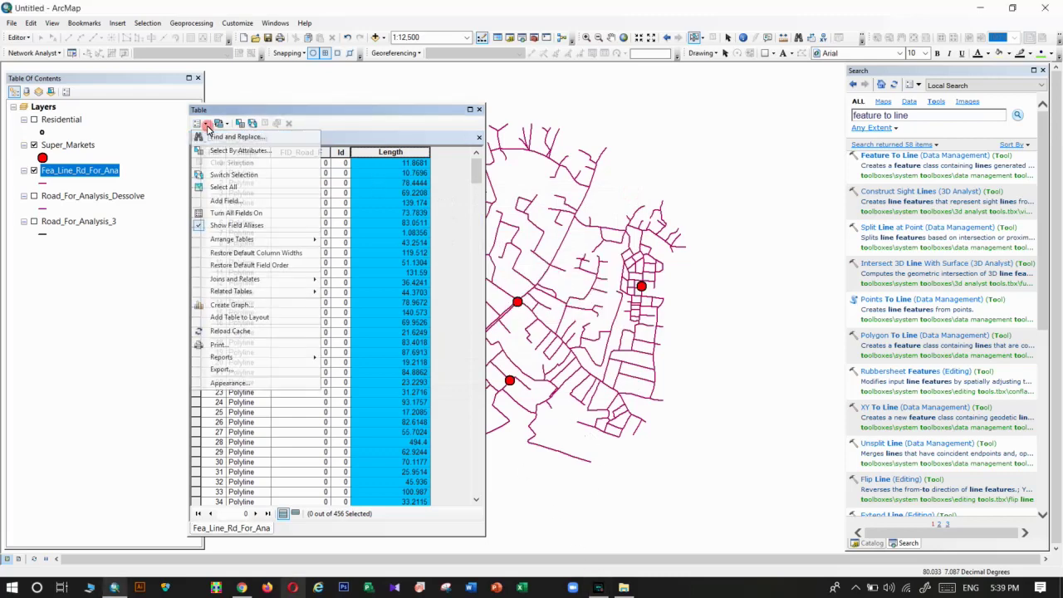
{"action": "left_click", "coordinate": [219, 202]}
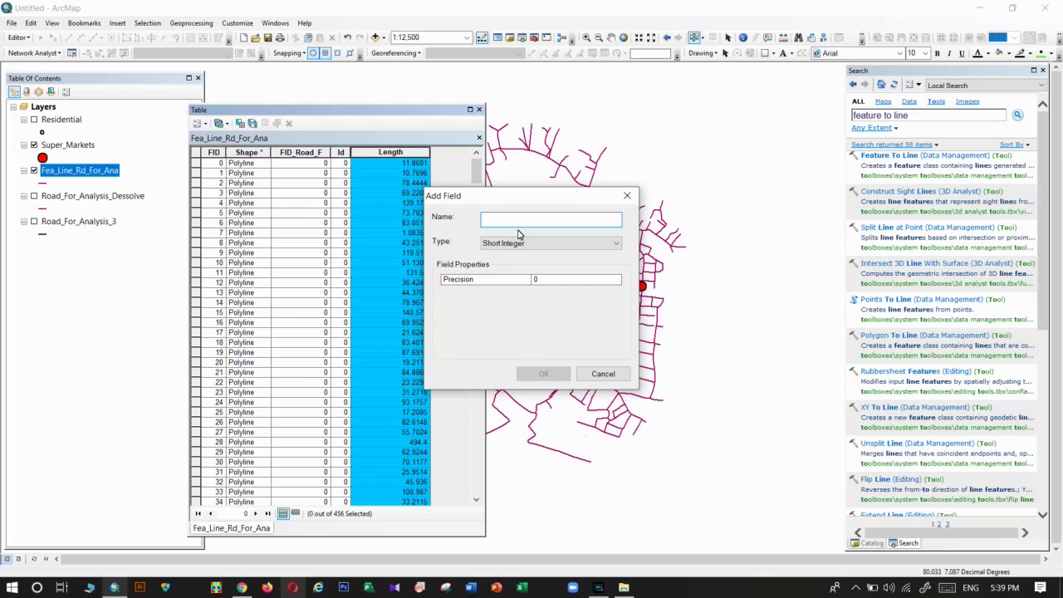
{"action": "type", "text": "Minutes"}
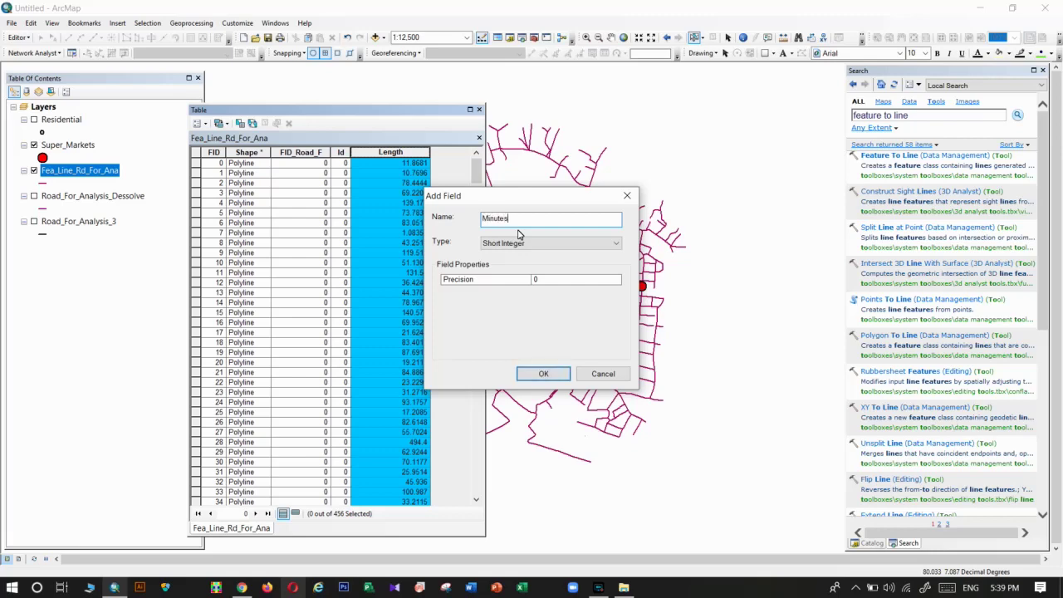
{"action": "left_click", "coordinate": [504, 243]}
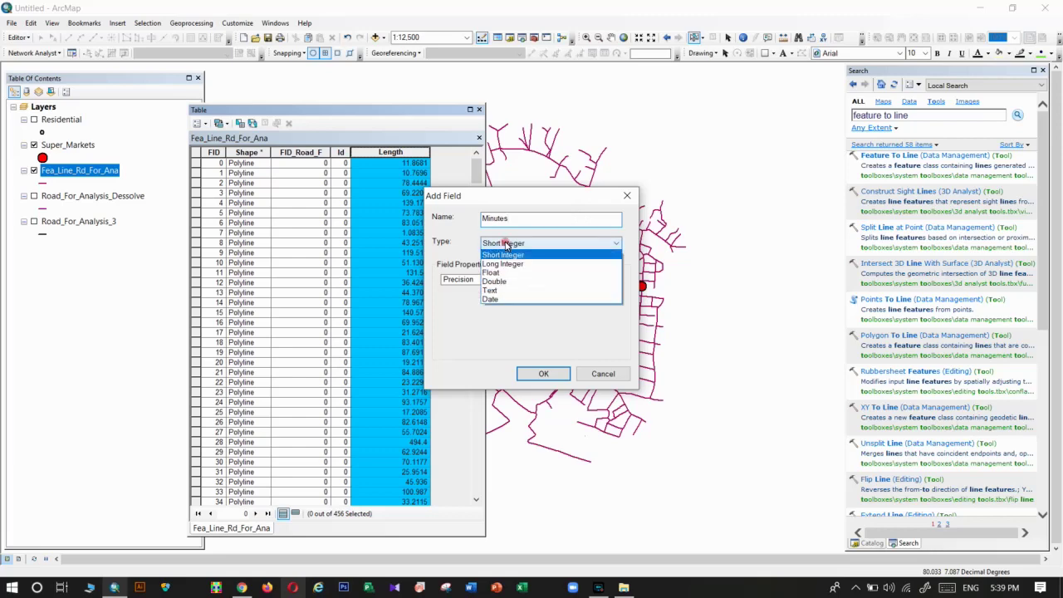
{"action": "left_click", "coordinate": [494, 270]}
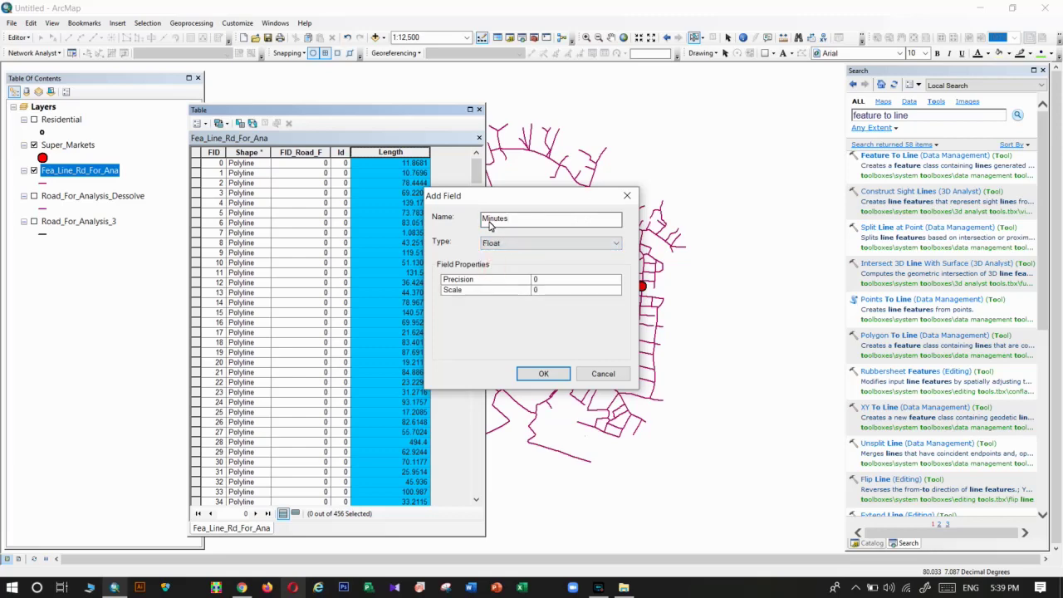
{"action": "left_click", "coordinate": [543, 372]}
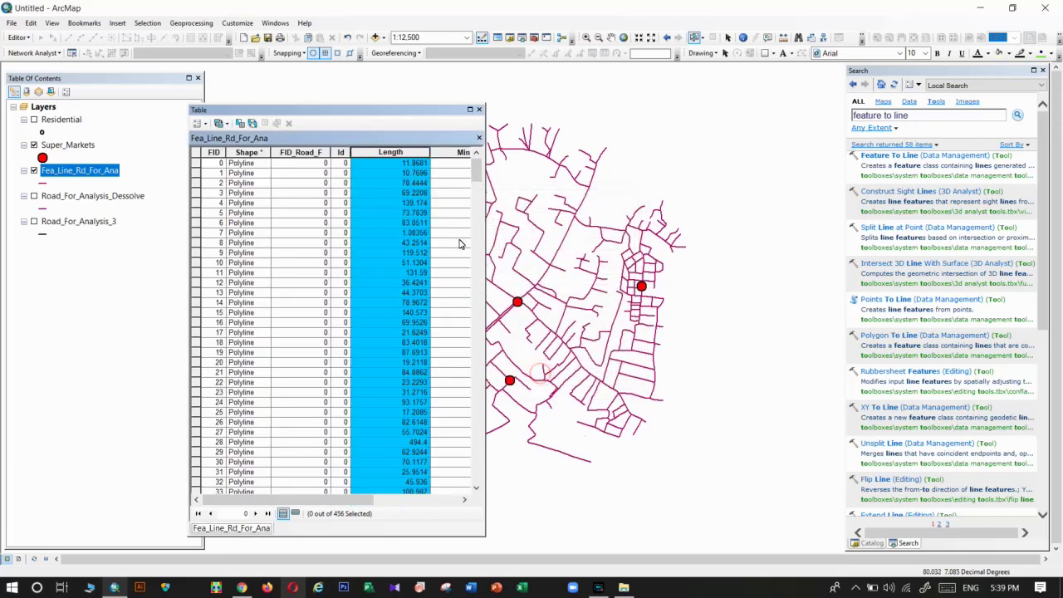
{"action": "left_click_drag", "start_coordinate": [486, 286], "coordinate": [693, 289]}
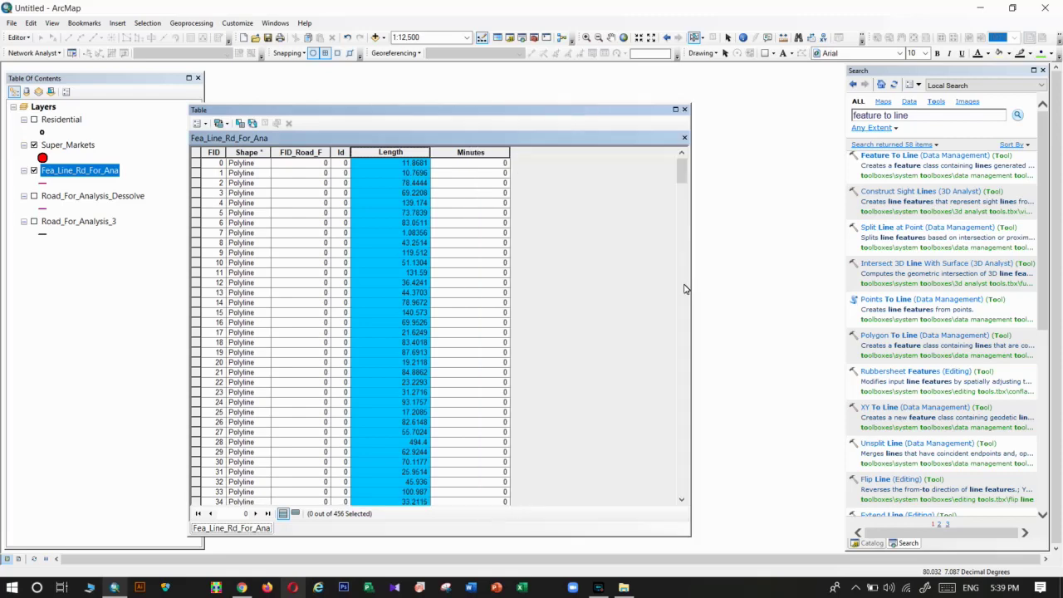
Highlight the Minutes column, select the first road record and close the attribute table.
{"action": "left_click", "coordinate": [484, 154]}
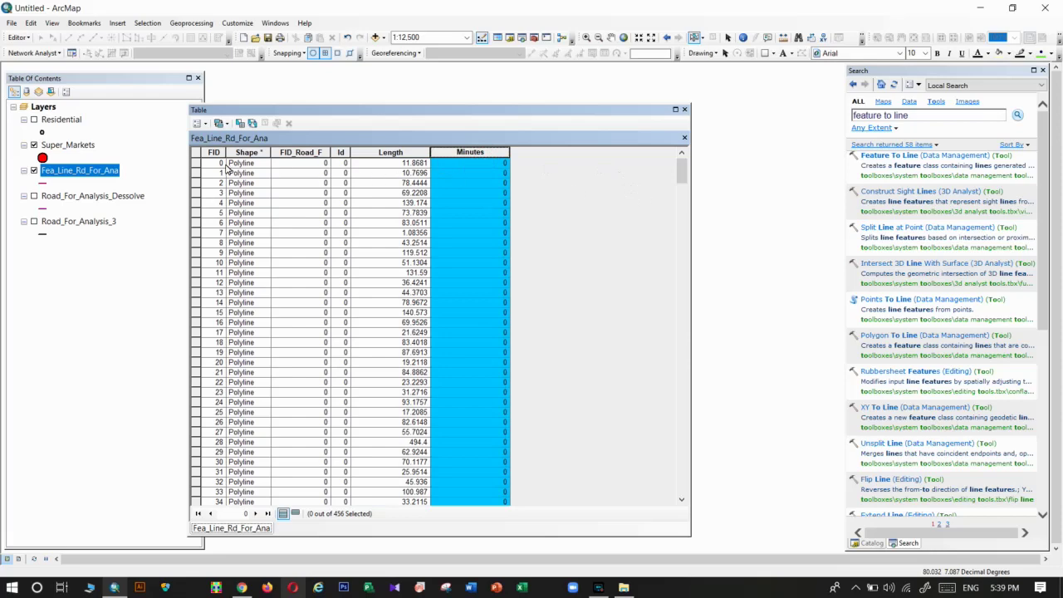
{"action": "left_click", "coordinate": [200, 163]}
{"action": "left_click", "coordinate": [684, 109]}
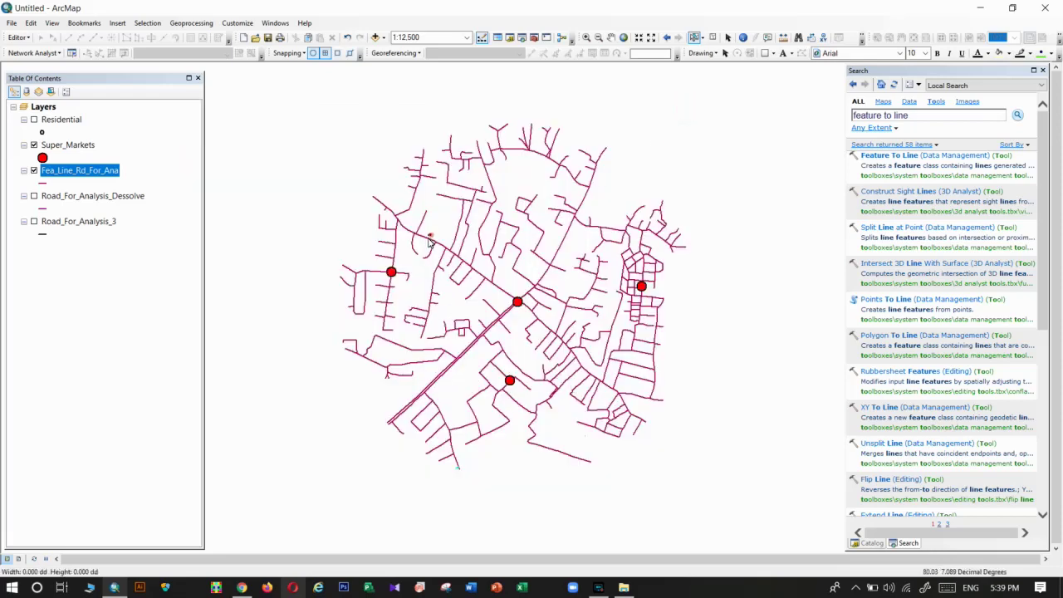
Select individual segments of the main road on the map to check where it is split, and clear the selection.
{"action": "scroll", "coordinate": [420, 245], "scroll_direction": "up", "scroll_amount": 3}
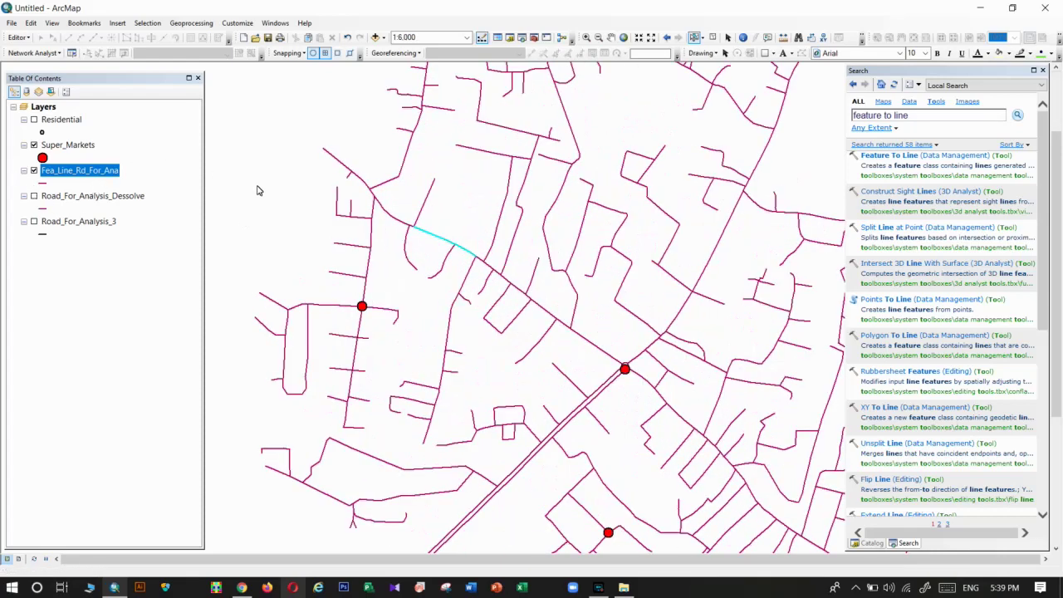
{"action": "left_click", "coordinate": [383, 225]}
{"action": "left_click", "coordinate": [385, 217]}
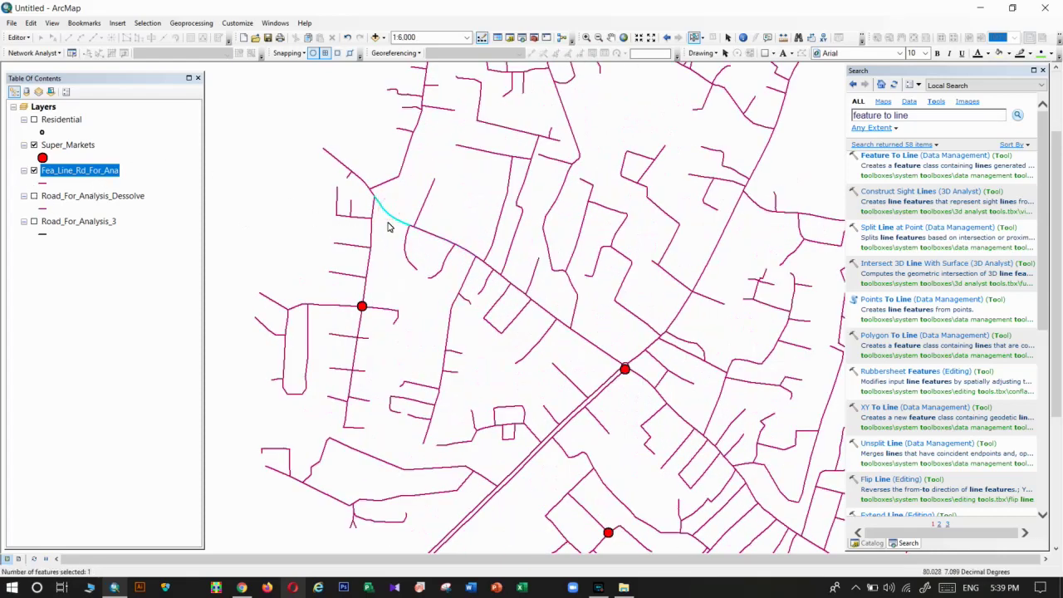
{"action": "scroll", "coordinate": [381, 220], "scroll_direction": "up", "scroll_amount": 2}
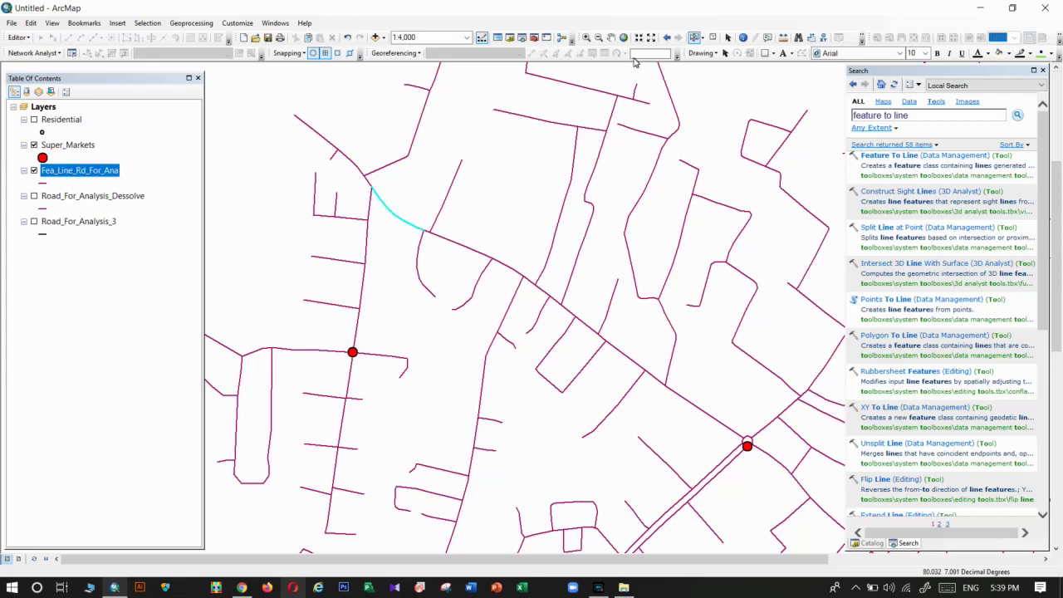
{"action": "left_click", "coordinate": [713, 38]}
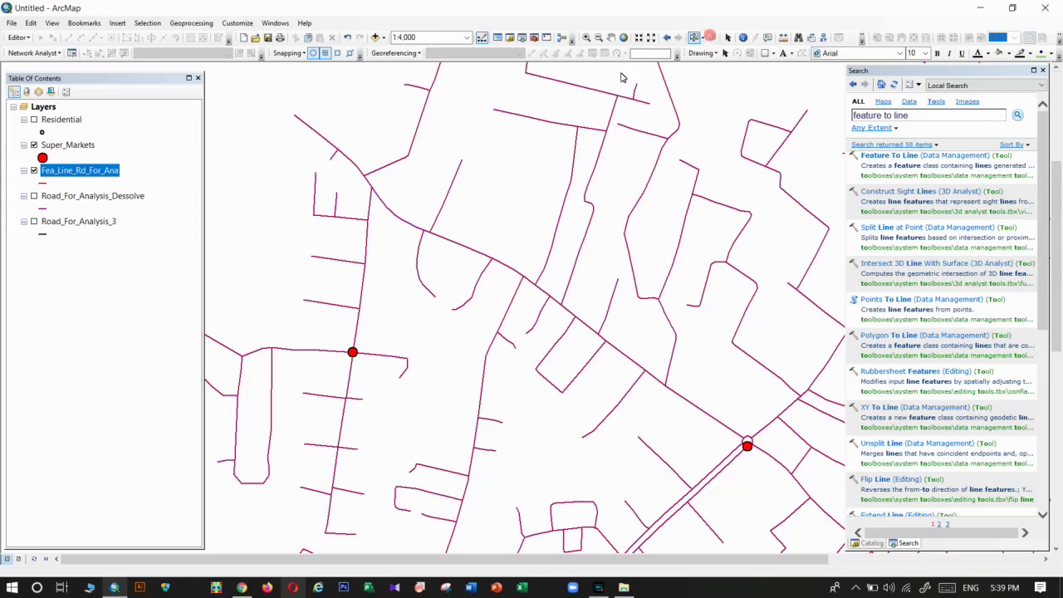
Open the attribute table of Fea_Line_Rd_For_Ana and add a Float field named Speed.
{"action": "right_click", "coordinate": [71, 173]}
{"action": "left_click", "coordinate": [113, 231]}
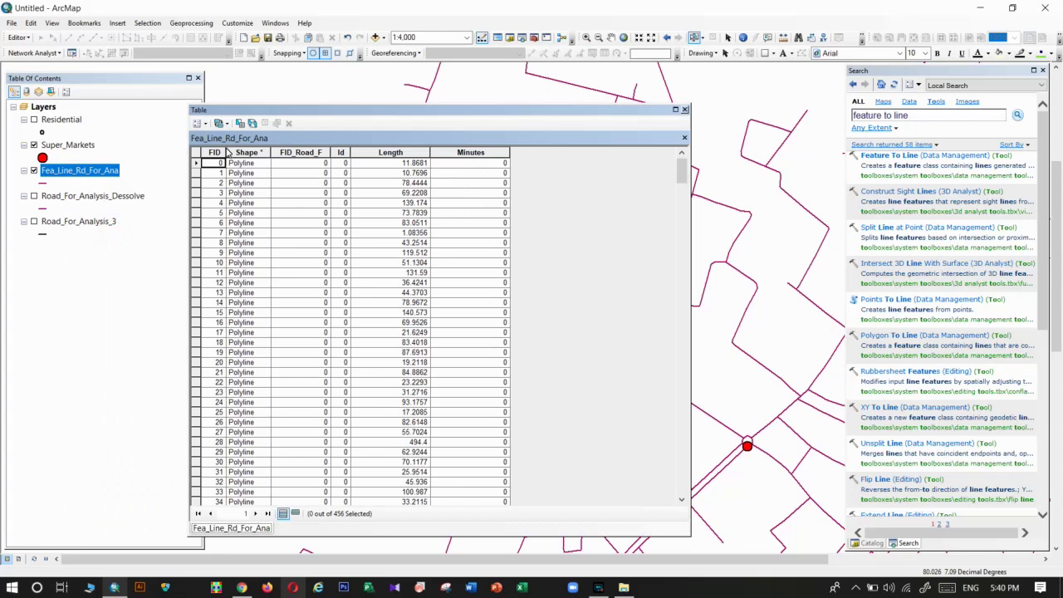
{"action": "left_click", "coordinate": [201, 124]}
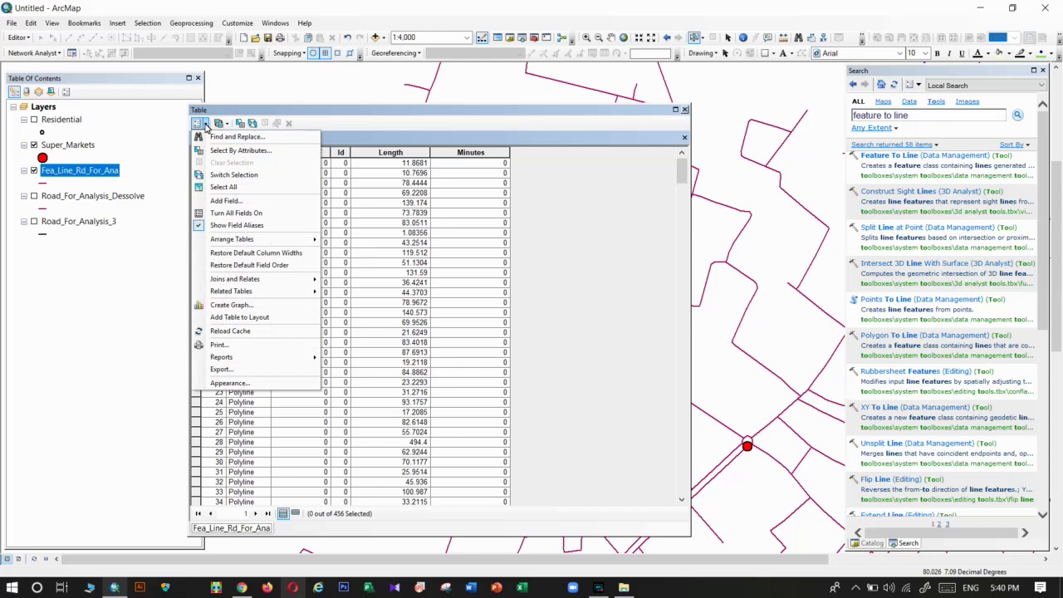
{"action": "left_click", "coordinate": [225, 200]}
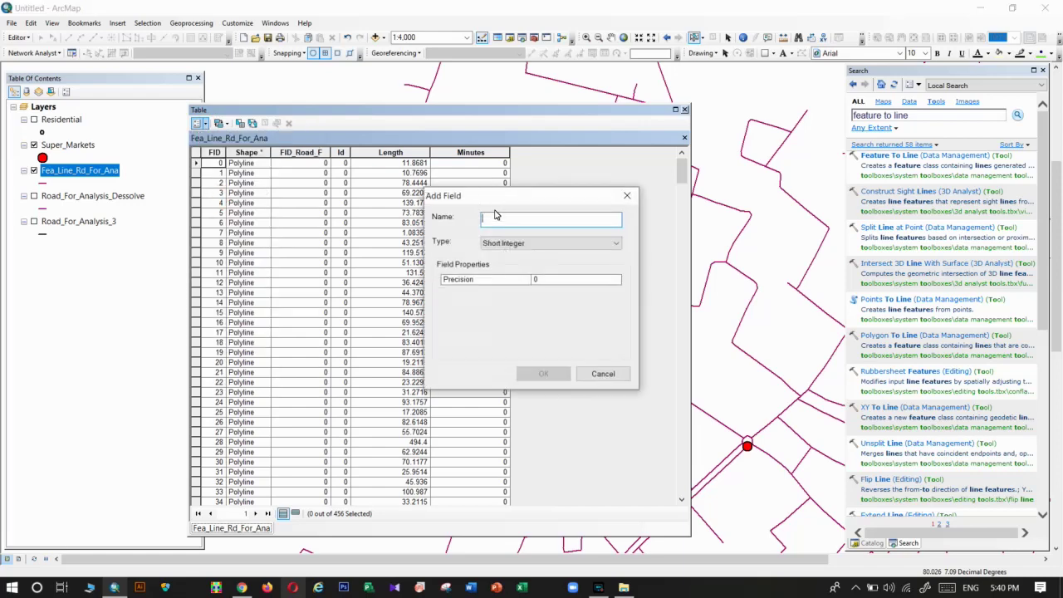
{"action": "type", "text": "Speed"}
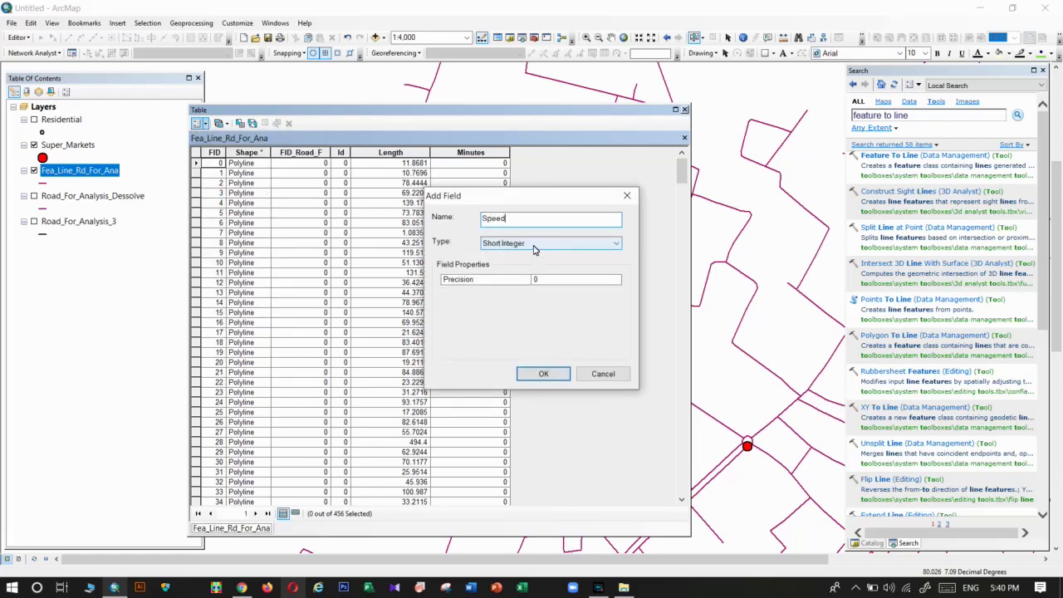
{"action": "left_click", "coordinate": [533, 244]}
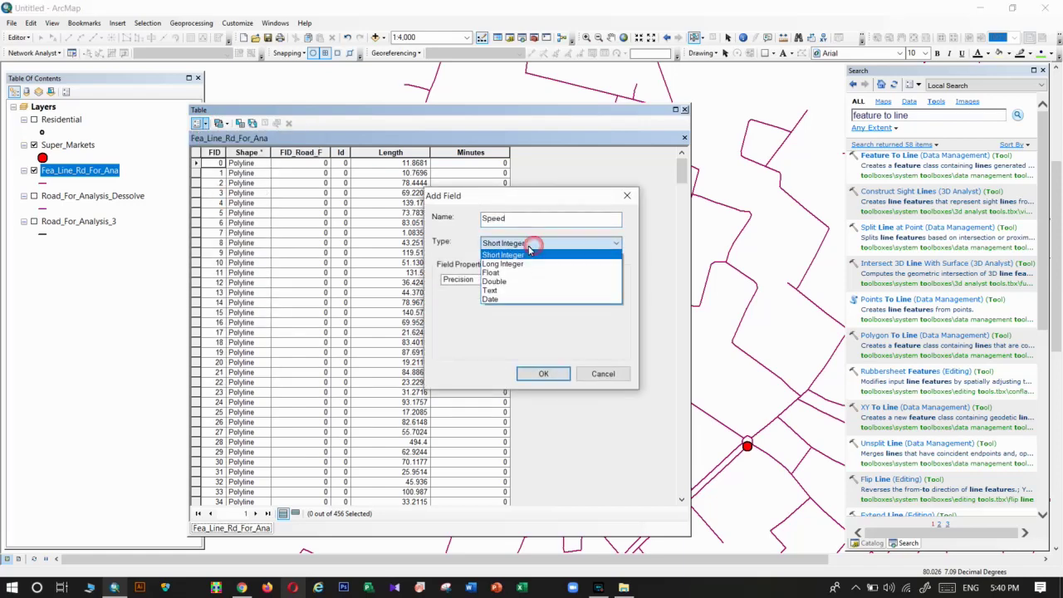
{"action": "left_click", "coordinate": [490, 274]}
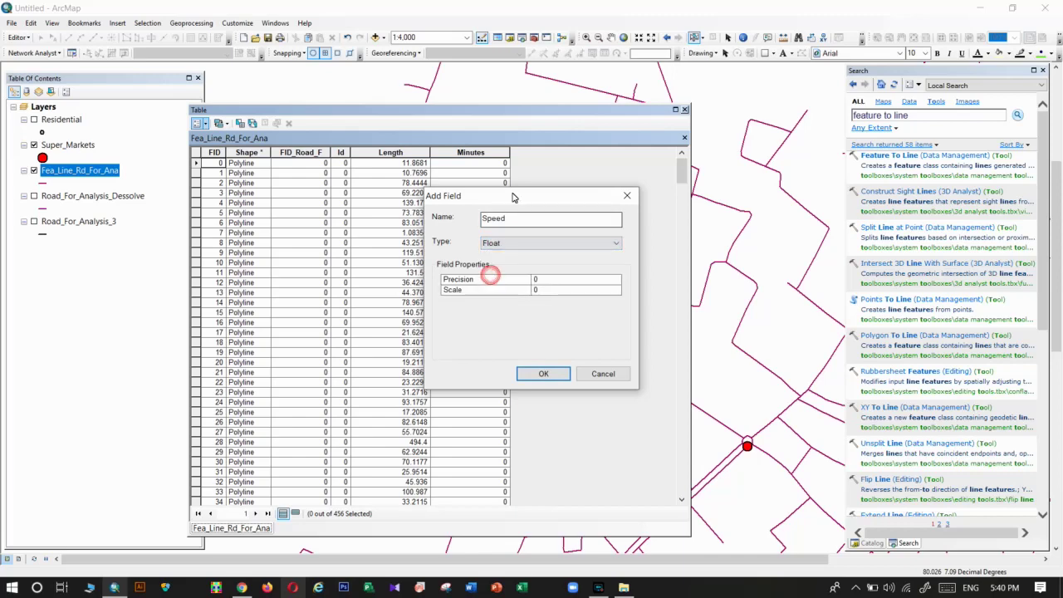
{"action": "left_click", "coordinate": [538, 373]}
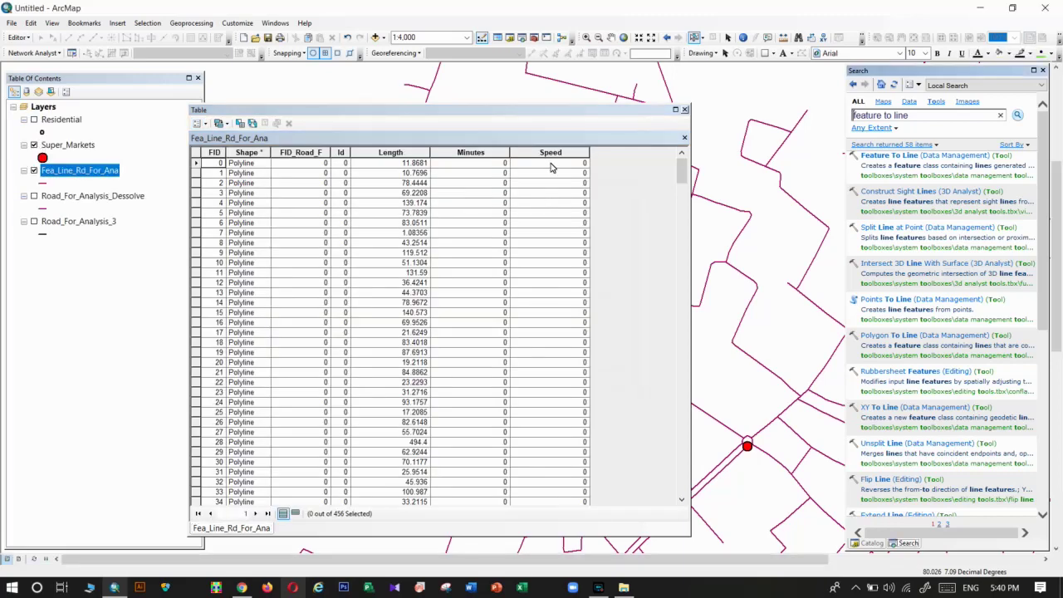
Calculate the Speed field as 40000 for all road records with the Field Calculator, accepting calculation outside an edit session.
{"action": "left_click", "coordinate": [551, 152]}
{"action": "right_click", "coordinate": [551, 153]}
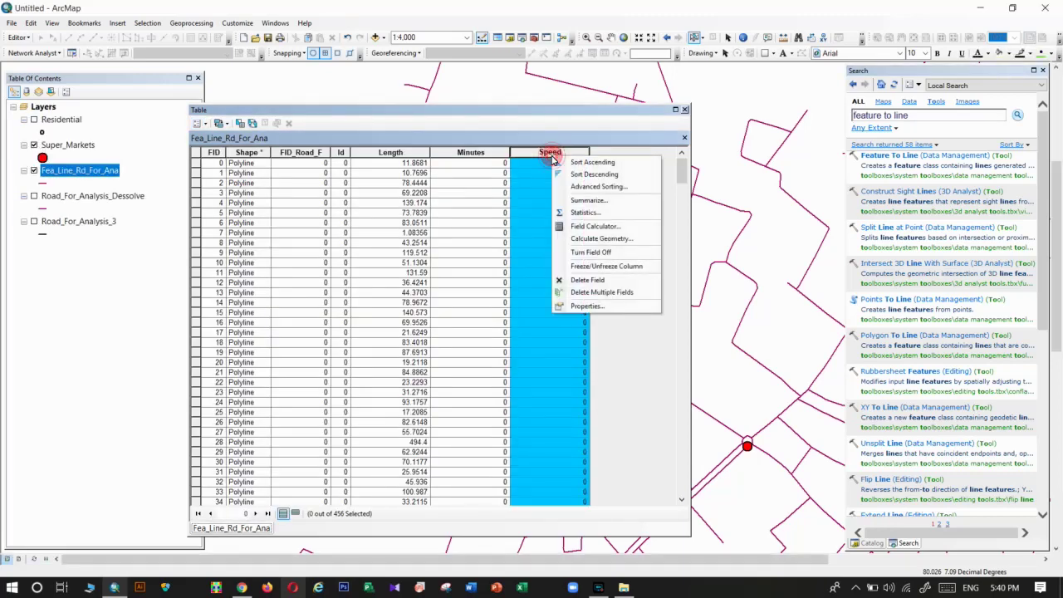
{"action": "left_click", "coordinate": [588, 228]}
{"action": "left_click", "coordinate": [512, 326]}
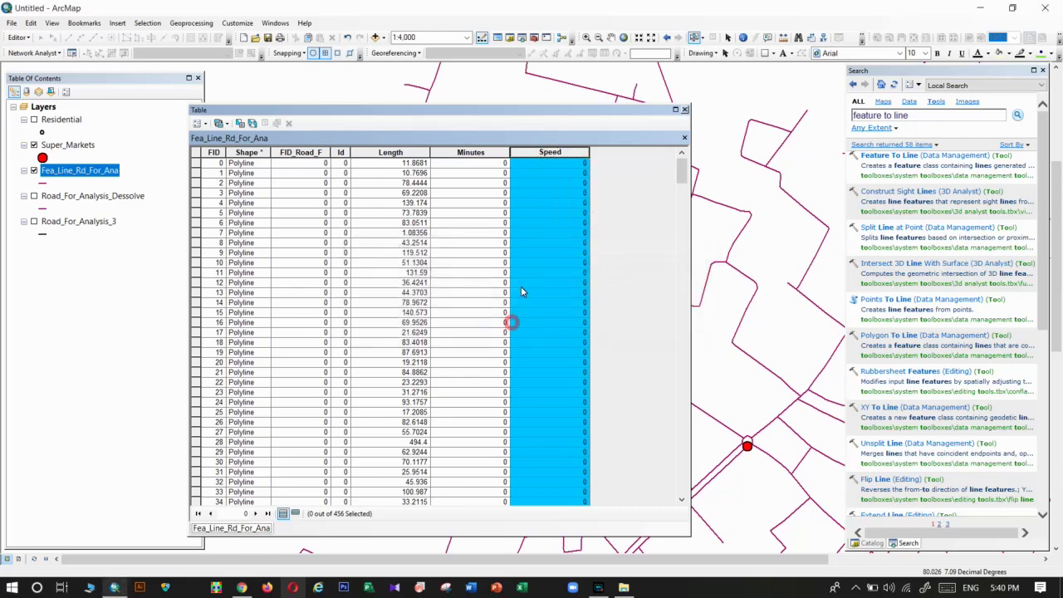
{"action": "left_click_drag", "start_coordinate": [586, 109], "coordinate": [179, 121]}
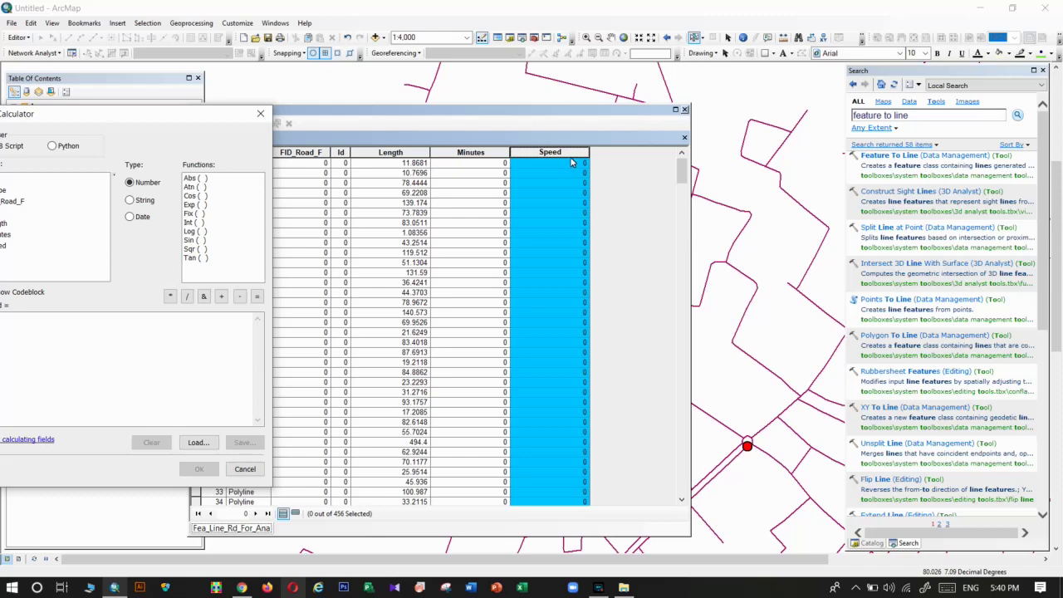
{"action": "left_click_drag", "start_coordinate": [176, 114], "coordinate": [349, 137]}
{"action": "left_click", "coordinate": [199, 365]}
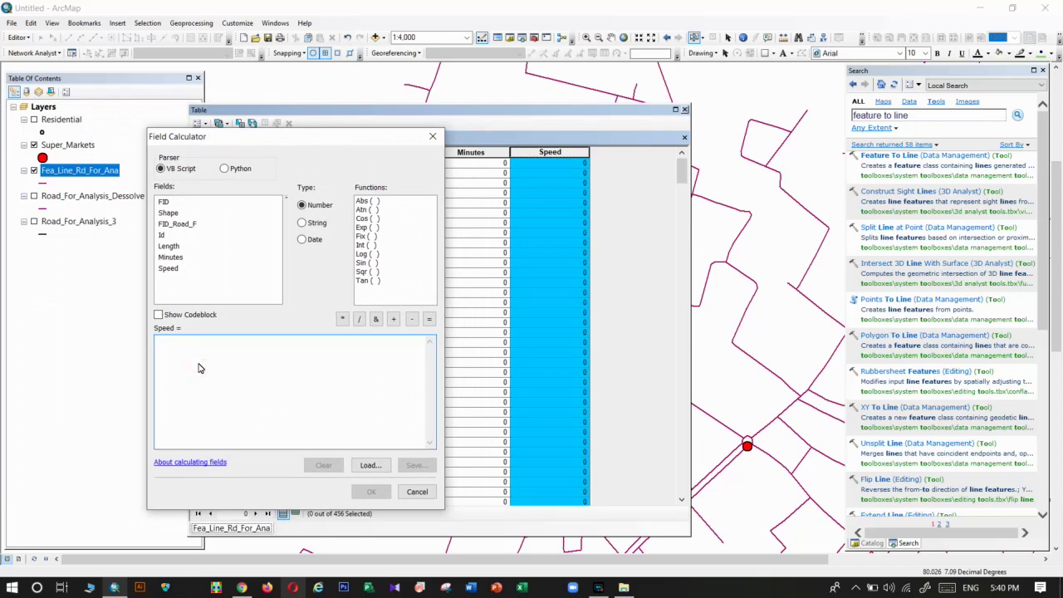
{"action": "type", "text": "40000"}
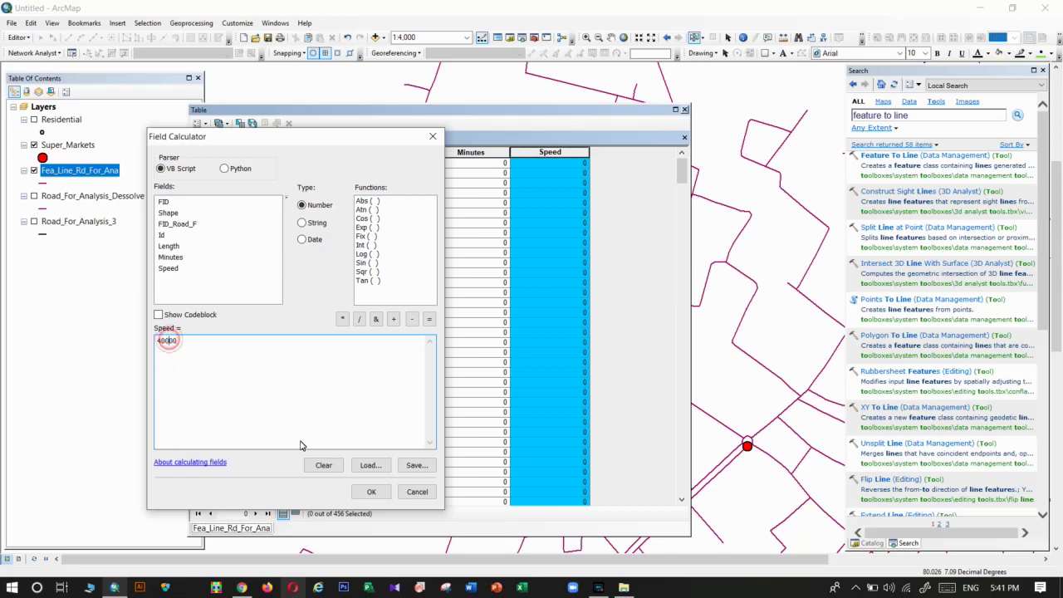
{"action": "left_click", "coordinate": [367, 491]}
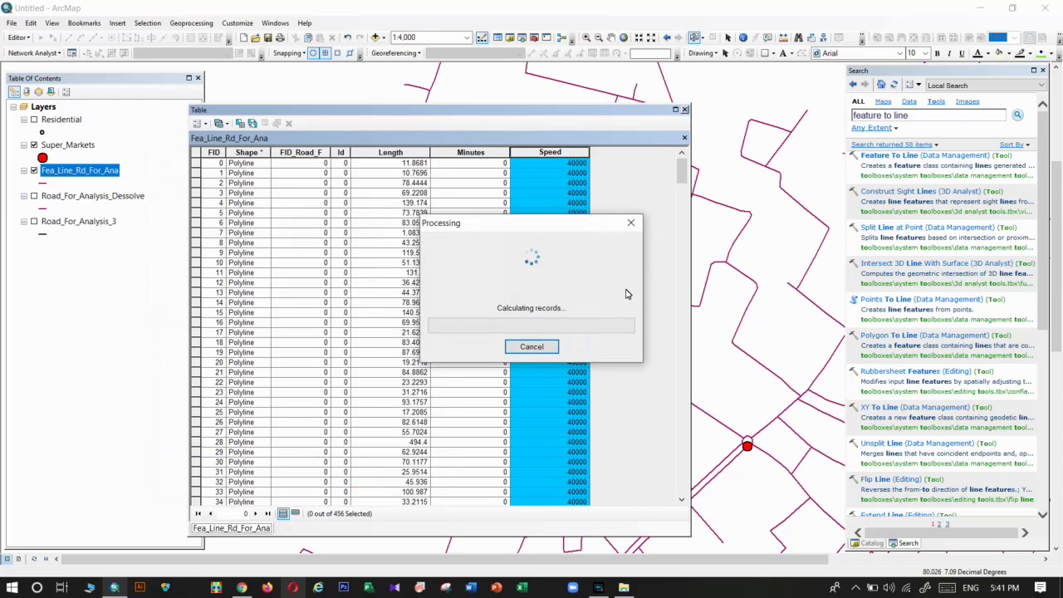
Calculate the Minutes field with the Field Calculator expression [Length]/( [Speed]/60), replacing the leftover expression.
{"action": "right_click", "coordinate": [470, 153]}
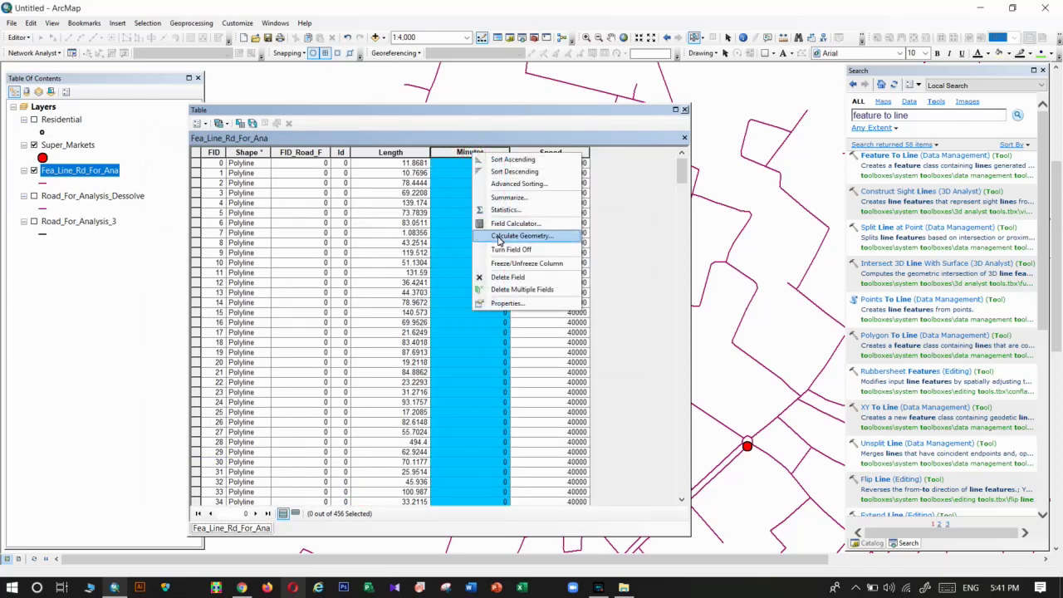
{"action": "left_click", "coordinate": [513, 223]}
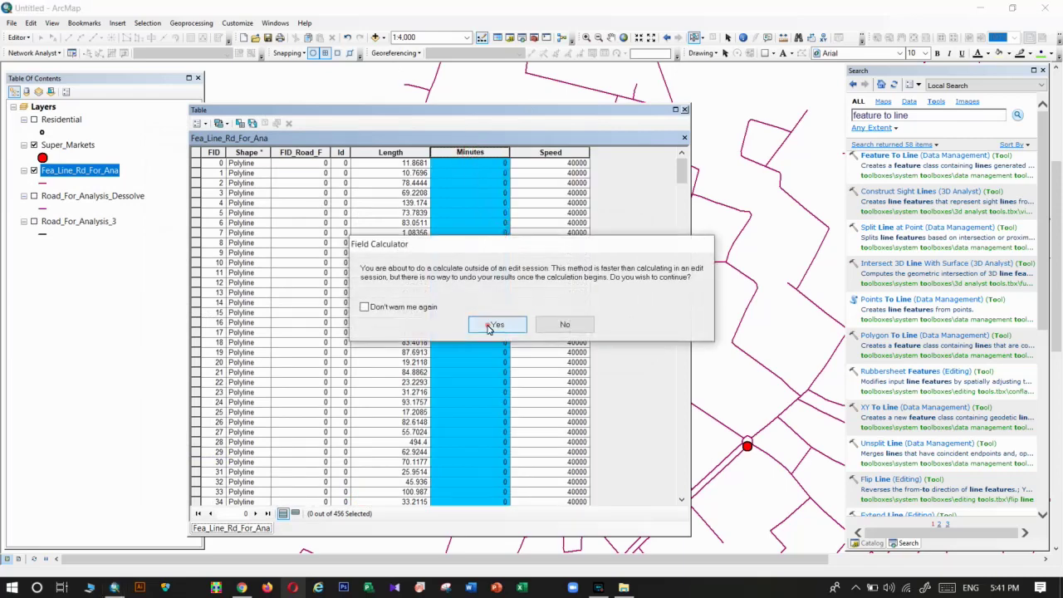
{"action": "left_click", "coordinate": [489, 325]}
{"action": "left_click_drag", "start_coordinate": [463, 111], "coordinate": [723, 106]}
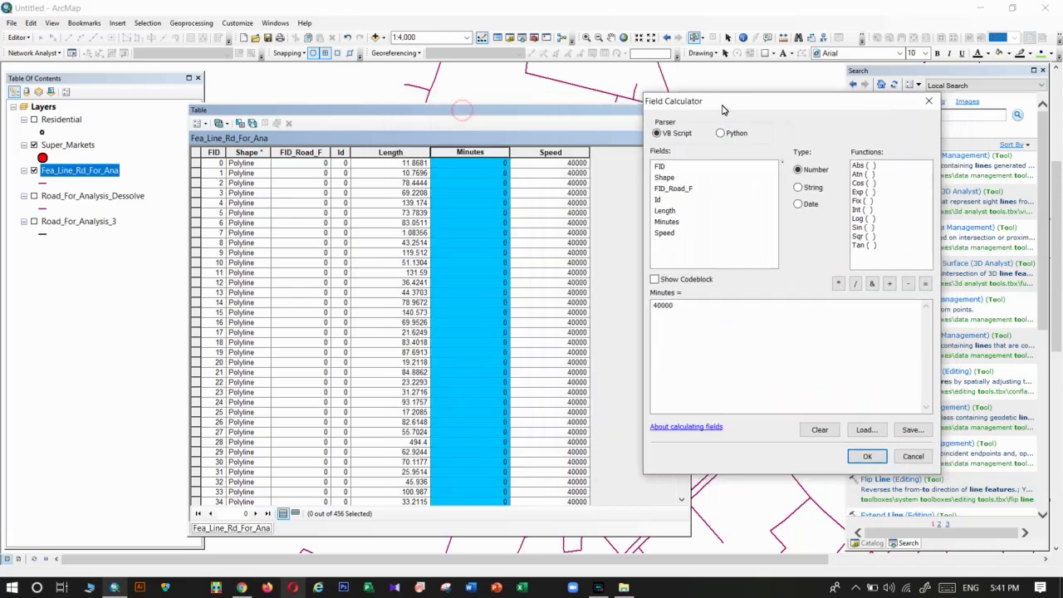
{"action": "double_click", "coordinate": [681, 305]}
{"action": "key", "text": "BackSpace"}
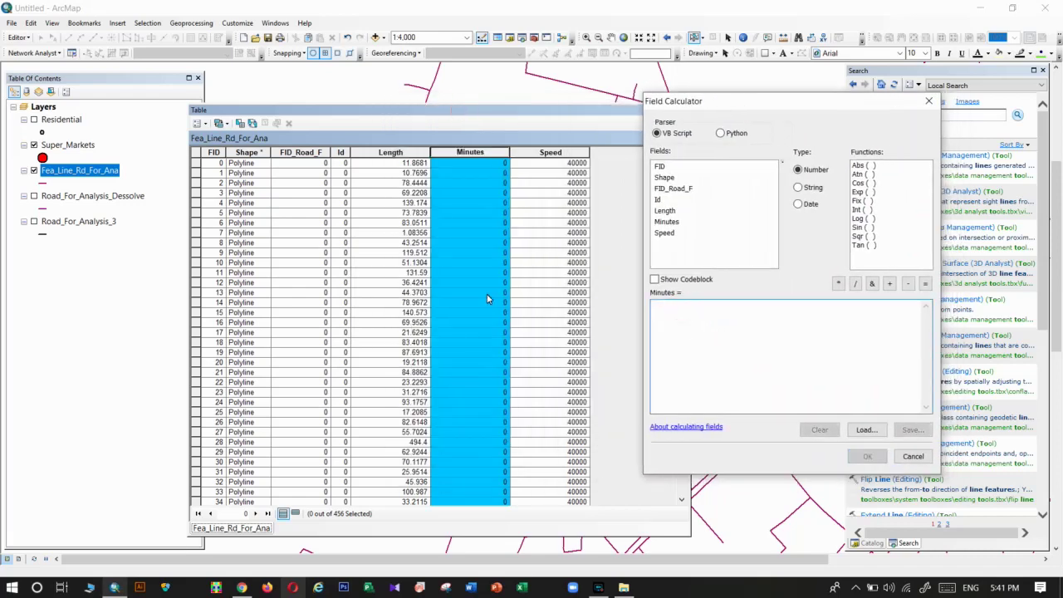
{"action": "double_click", "coordinate": [666, 212]}
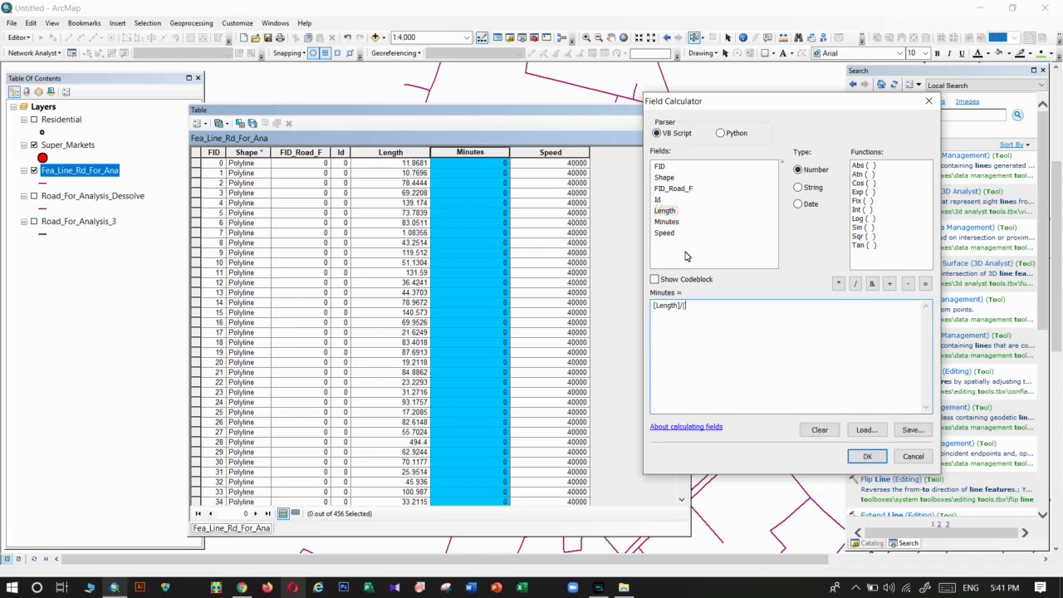
{"action": "double_click", "coordinate": [664, 233]}
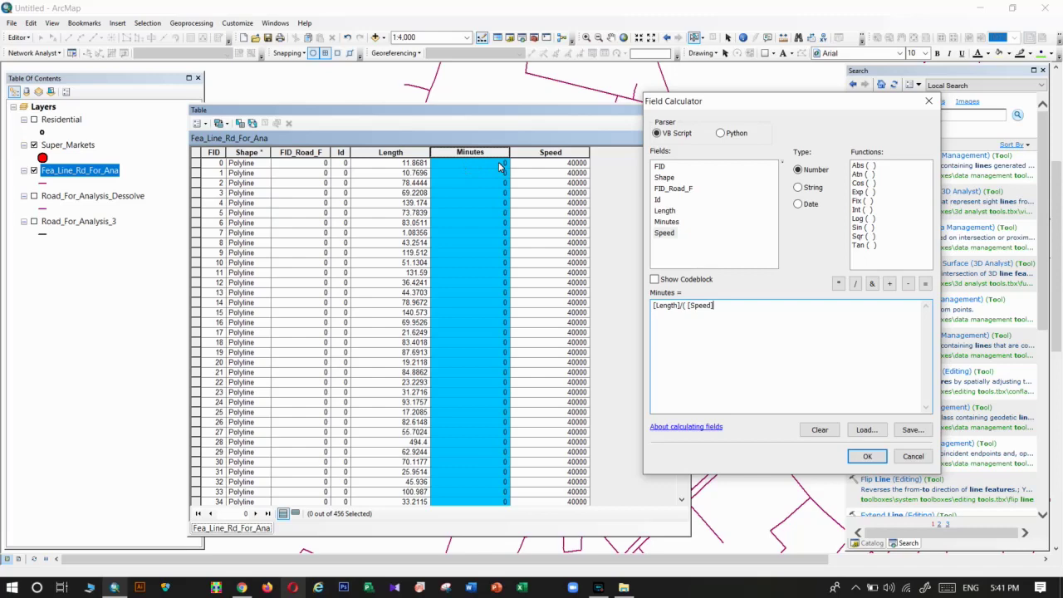
{"action": "left_click", "coordinate": [721, 309]}
{"action": "type", "text": "/60)"}
{"action": "left_click", "coordinate": [866, 455]}
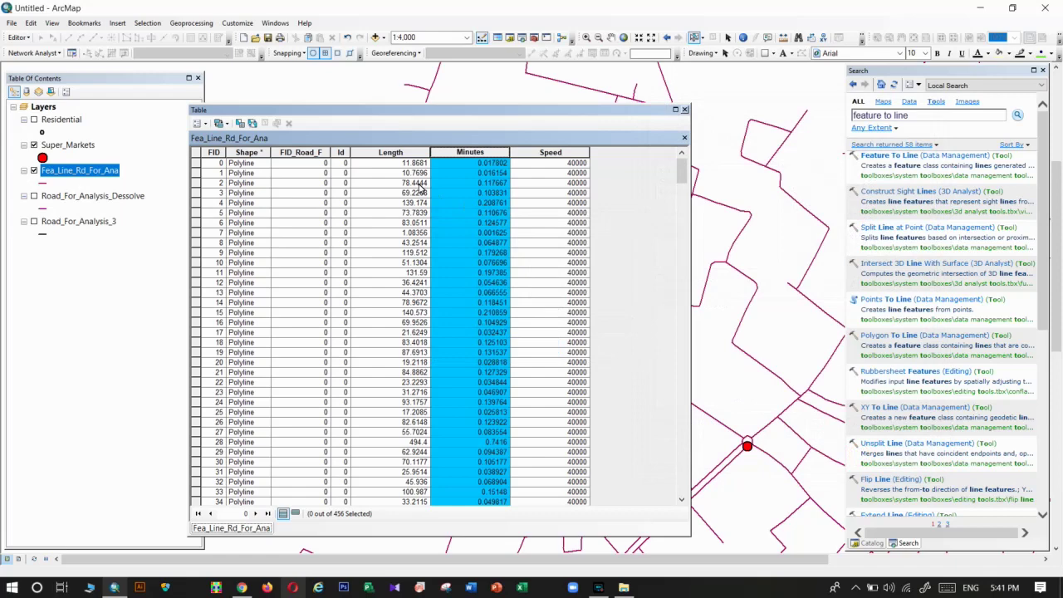
Review the calculated Minutes values down through the road records and close the attribute table.
{"action": "scroll", "coordinate": [526, 347], "scroll_direction": "down", "scroll_amount": 14}
{"action": "scroll", "coordinate": [526, 347], "scroll_direction": "down", "scroll_amount": 20}
{"action": "scroll", "coordinate": [526, 347], "scroll_direction": "down", "scroll_amount": 12}
{"action": "scroll", "coordinate": [427, 320], "scroll_direction": "down", "scroll_amount": 20}
{"action": "scroll", "coordinate": [427, 320], "scroll_direction": "down", "scroll_amount": 20}
{"action": "scroll", "coordinate": [427, 319], "scroll_direction": "down", "scroll_amount": 8}
{"action": "scroll", "coordinate": [427, 320], "scroll_direction": "down", "scroll_amount": 9}
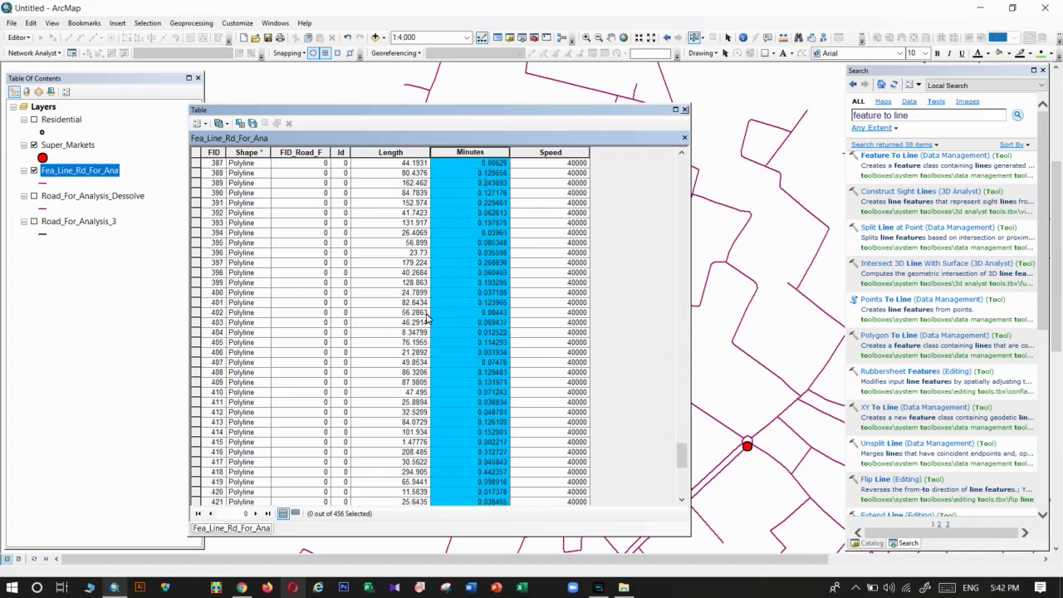
{"action": "scroll", "coordinate": [410, 294], "scroll_direction": "up", "scroll_amount": 4}
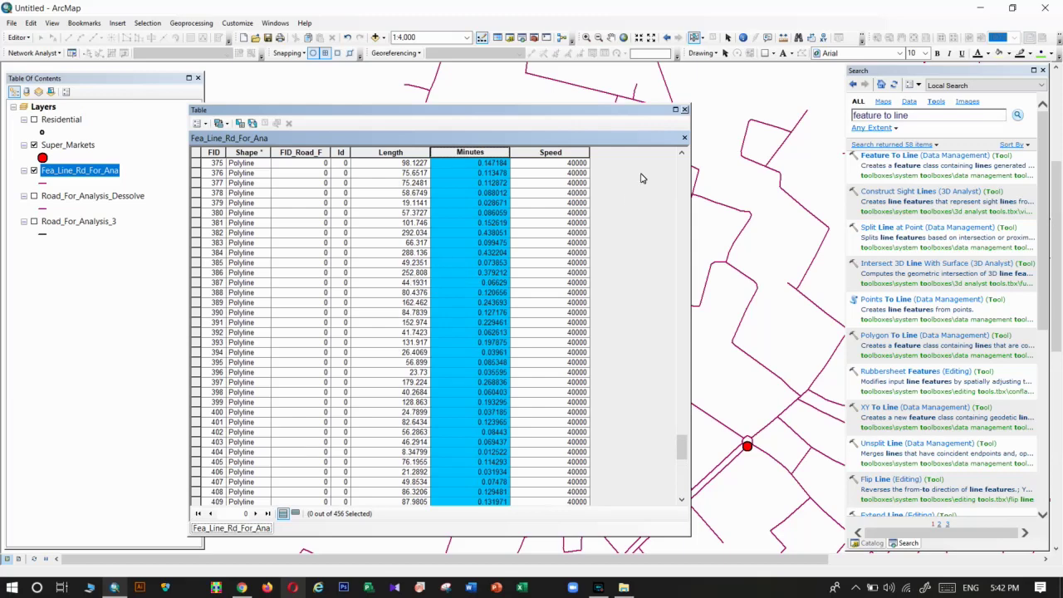
{"action": "left_click", "coordinate": [684, 110]}
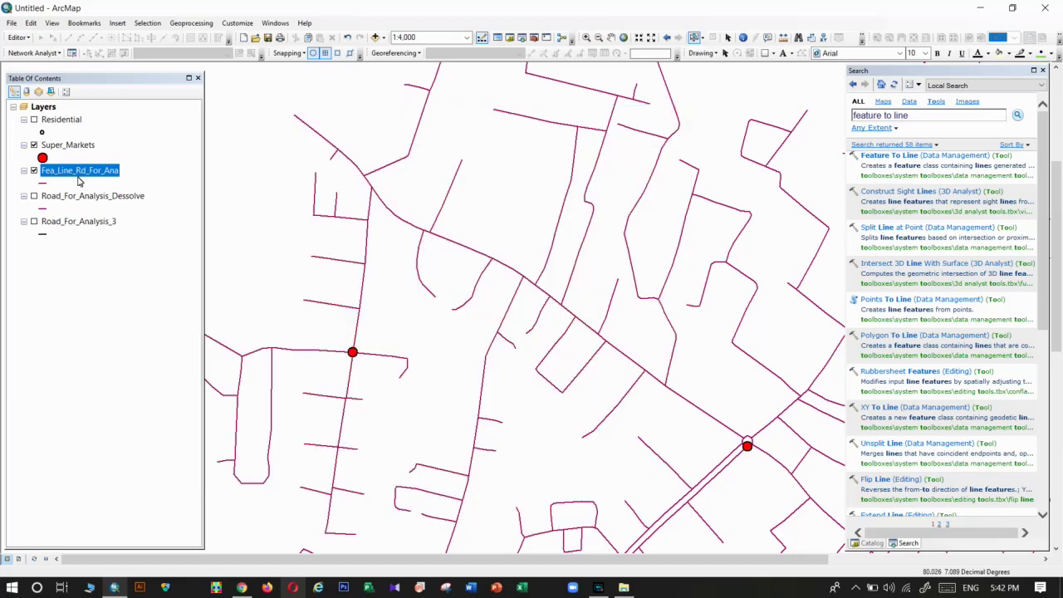
Replace the Search window with the Catalog, collapse the N_Test folder and select Fea_Line_Rd_For_Ana.shp in the Network Analysis folder.
{"action": "left_click", "coordinate": [1042, 70]}
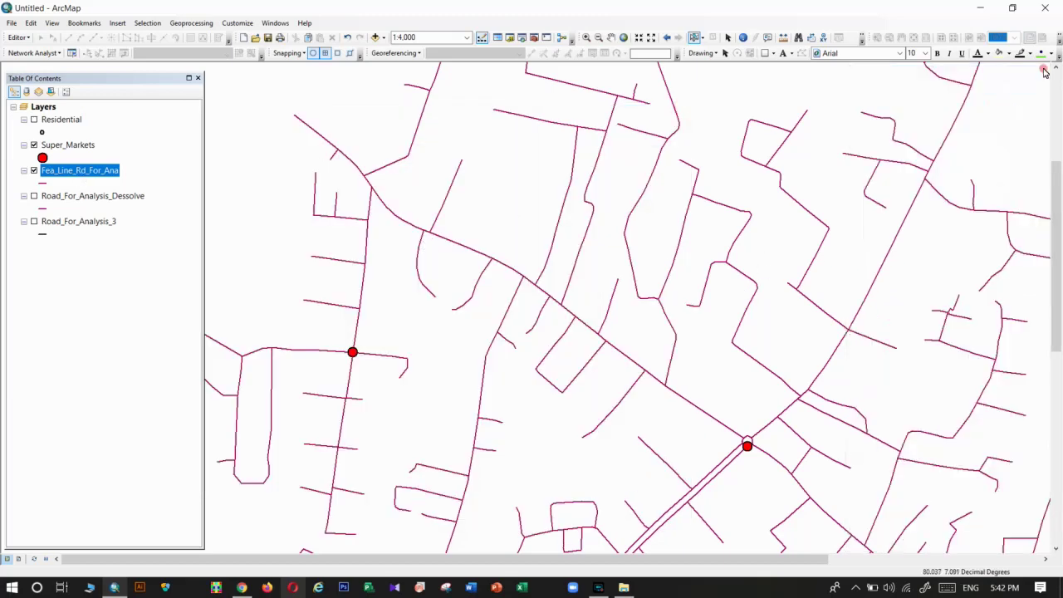
{"action": "left_click", "coordinate": [275, 23]}
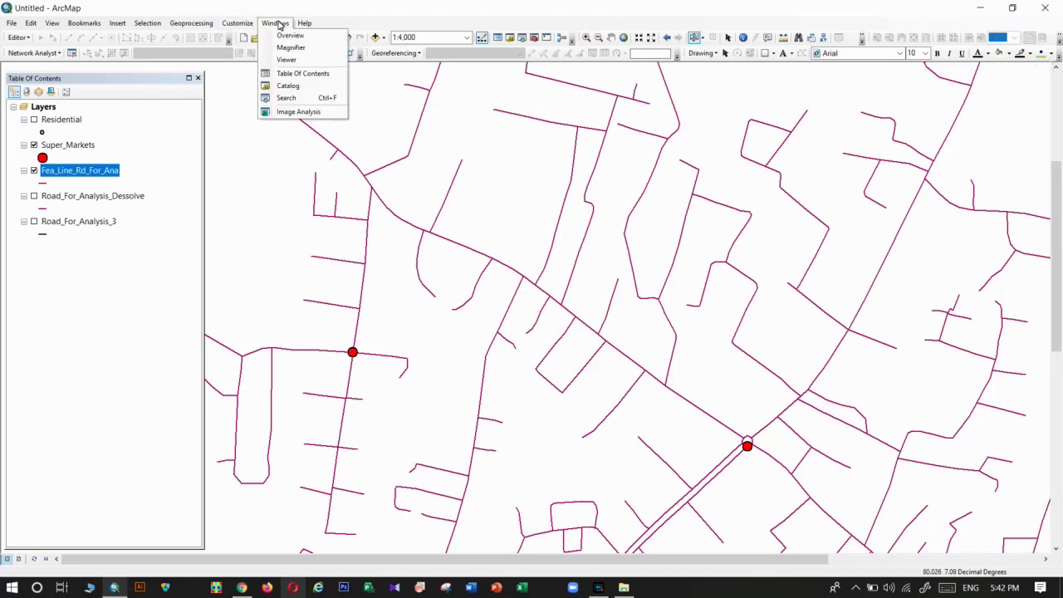
{"action": "left_click", "coordinate": [287, 86]}
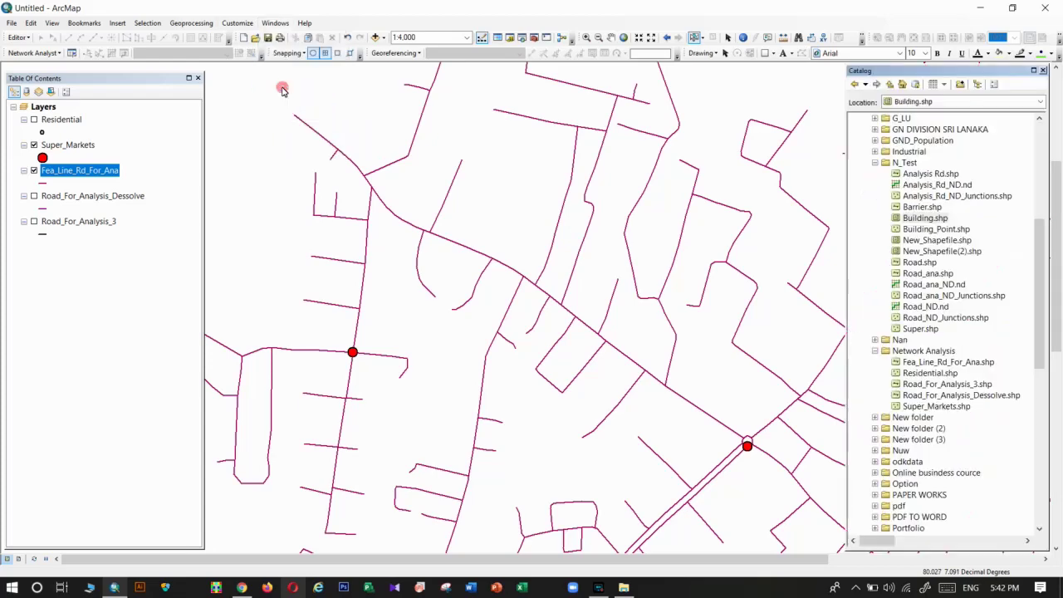
{"action": "double_click", "coordinate": [885, 163]}
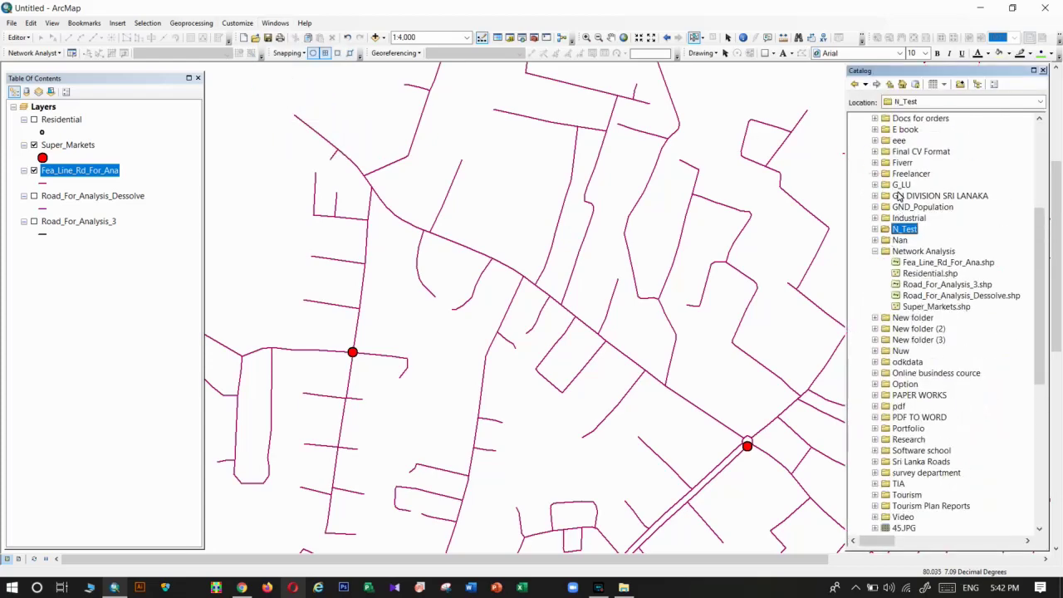
{"action": "scroll", "coordinate": [895, 236], "scroll_direction": "up", "scroll_amount": 3}
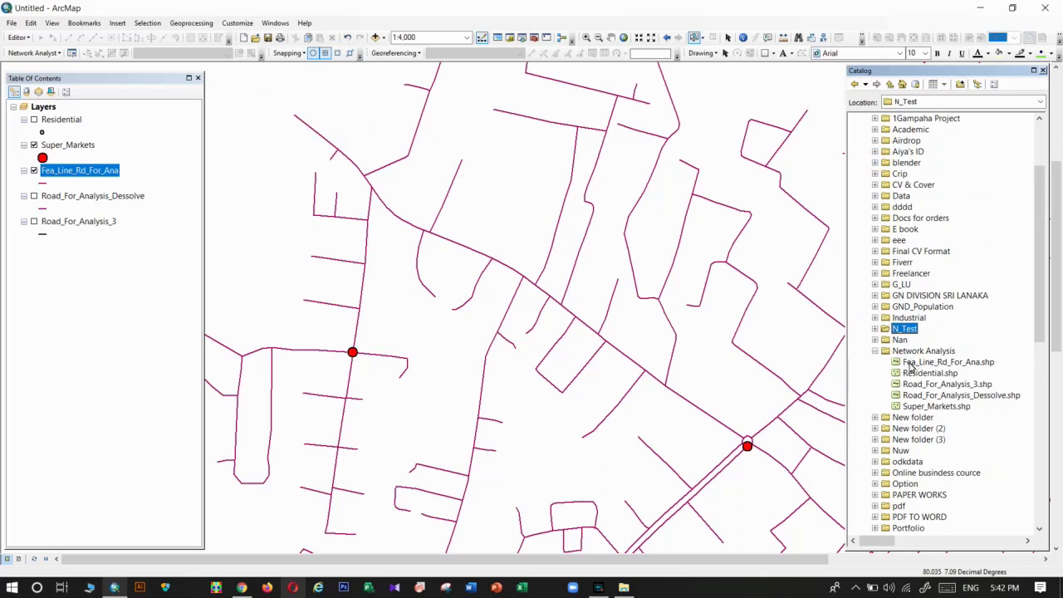
{"action": "left_click", "coordinate": [955, 365]}
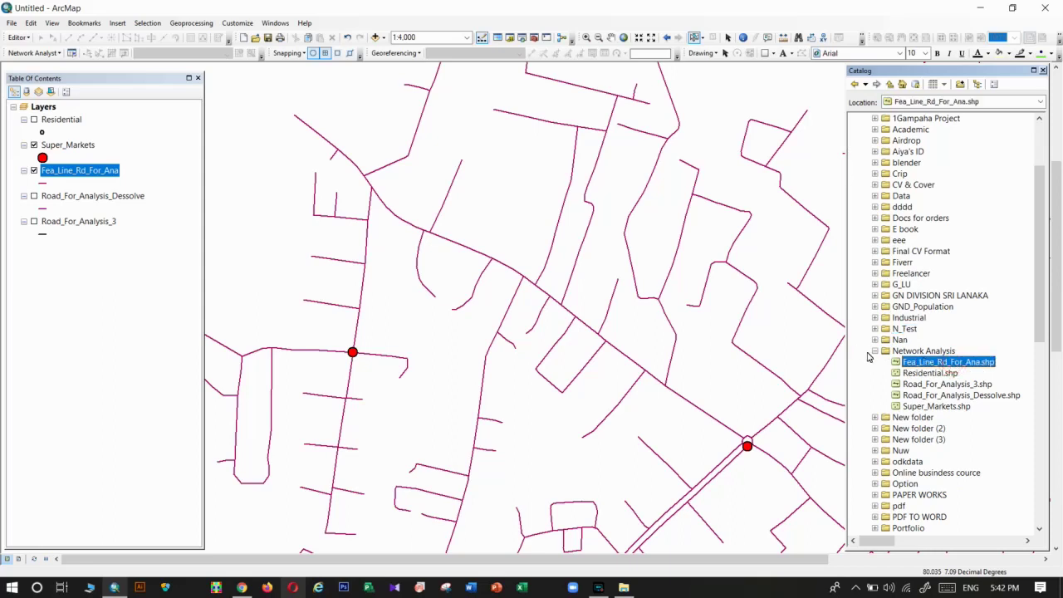
{"action": "right_click", "coordinate": [952, 366]}
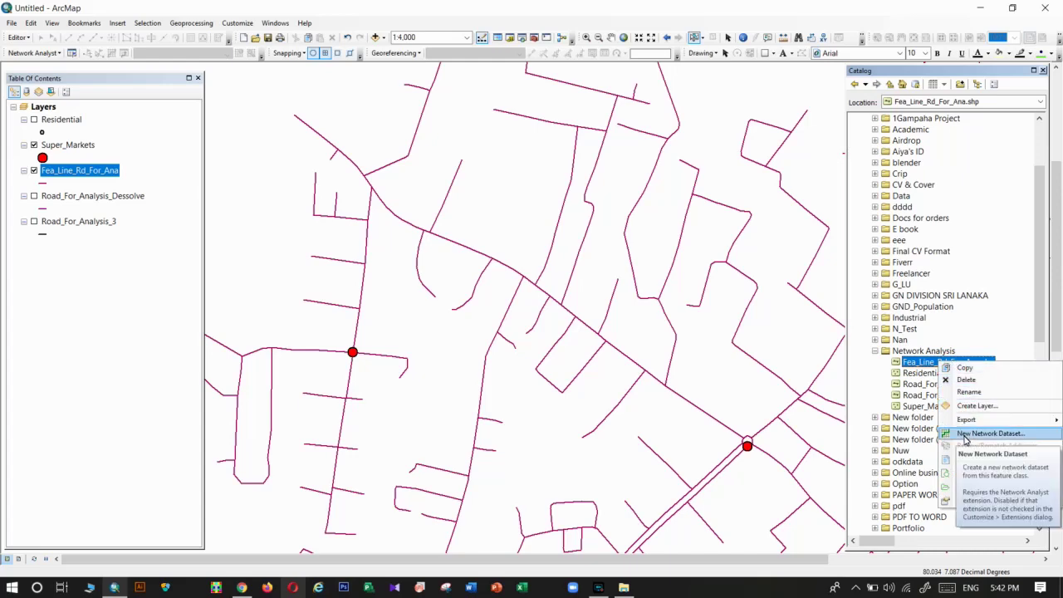
{"action": "left_click", "coordinate": [965, 435]}
{"action": "left_click", "coordinate": [710, 506]}
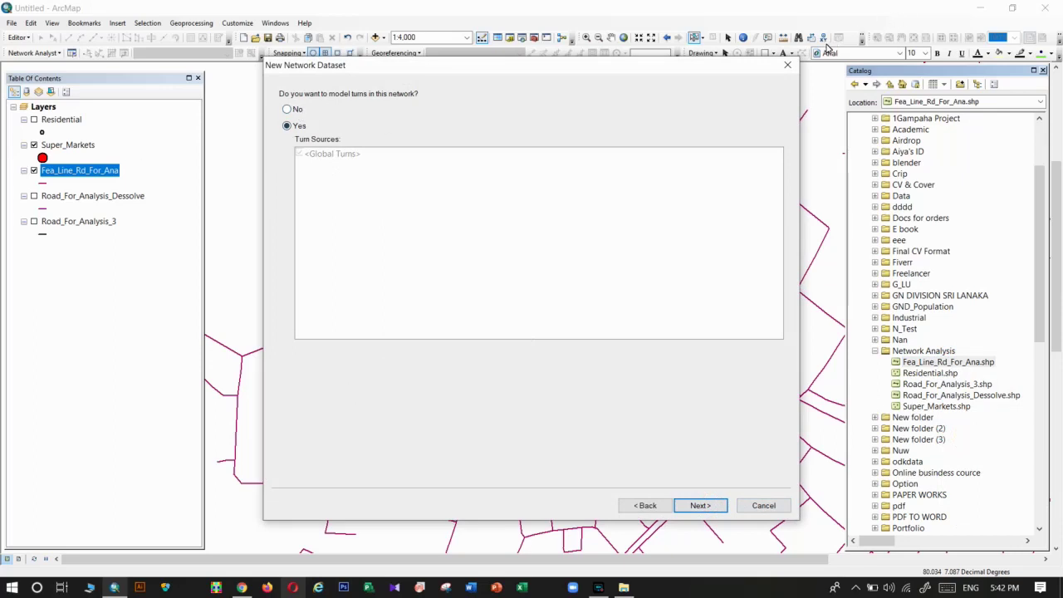
{"action": "left_click", "coordinate": [787, 64]}
Check the Minutes and Length columns in the Fea_Line_Rd_For_Ana attribute table and close the table.
{"action": "right_click", "coordinate": [48, 171]}
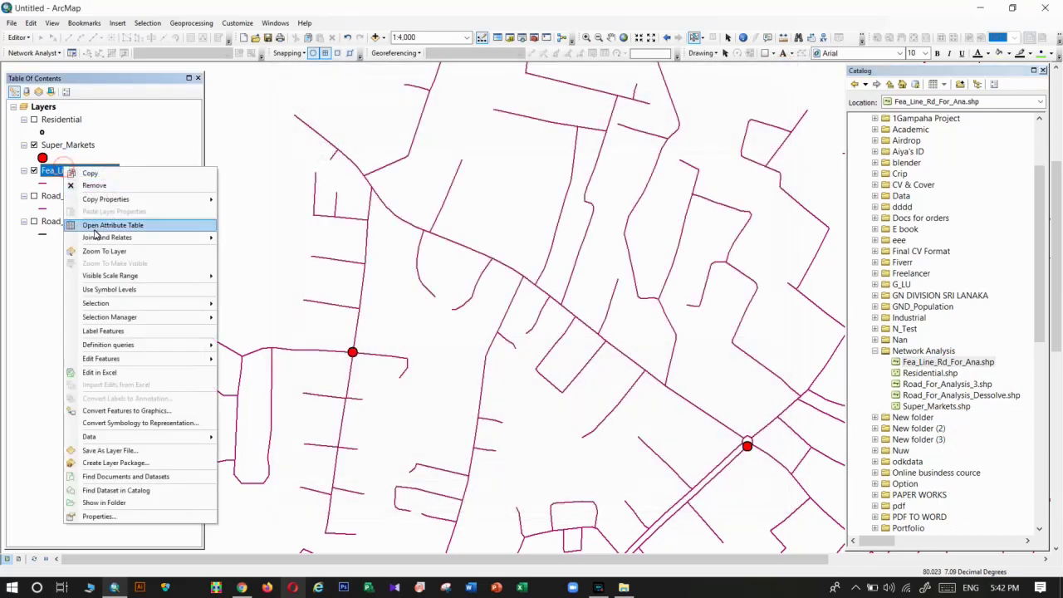
{"action": "left_click", "coordinate": [94, 226]}
{"action": "left_click", "coordinate": [484, 152]}
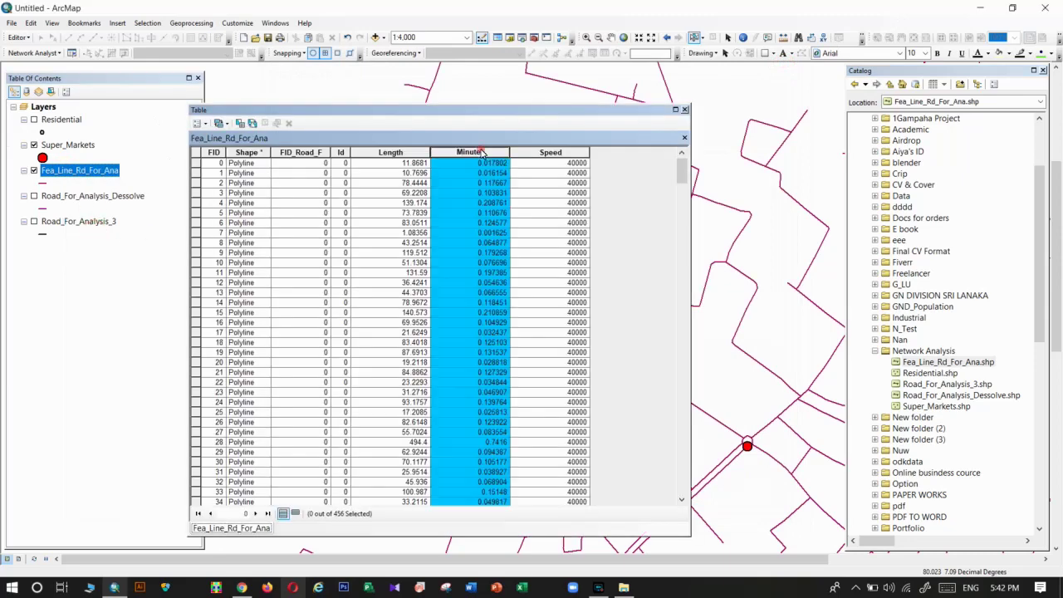
{"action": "left_click", "coordinate": [402, 152]}
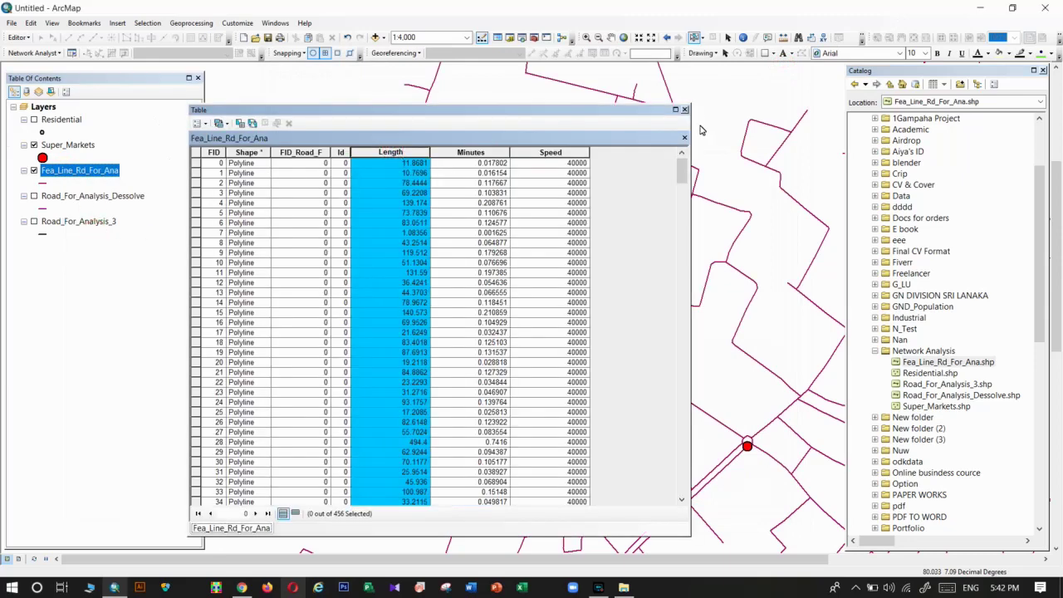
{"action": "left_click", "coordinate": [683, 110]}
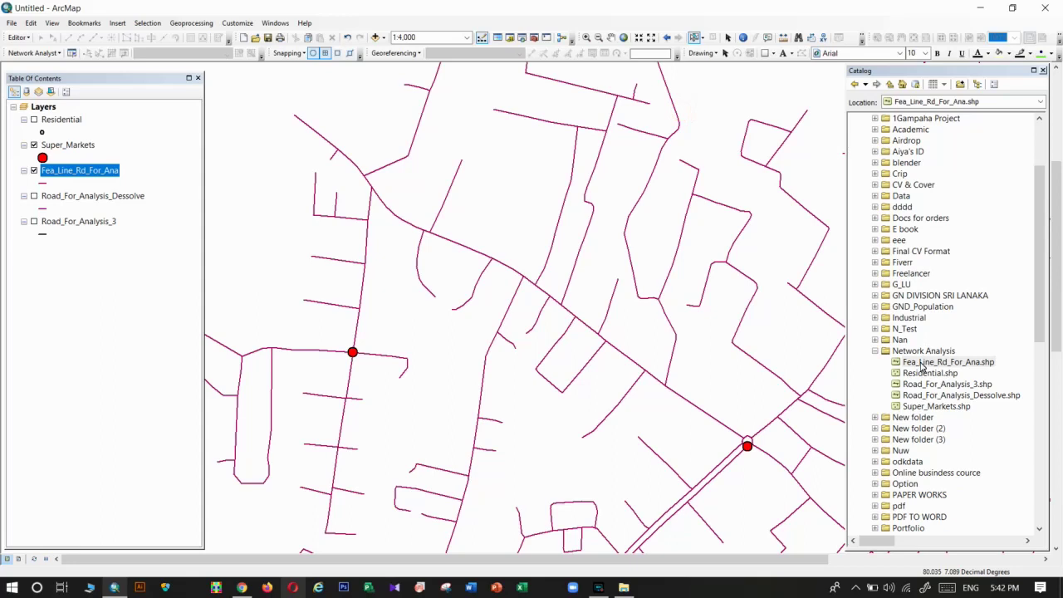
Start a new network dataset from Fea_Line_Rd_For_Ana.shp in the Catalog and choose not to model turns.
{"action": "left_click", "coordinate": [926, 364]}
{"action": "right_click", "coordinate": [927, 364]}
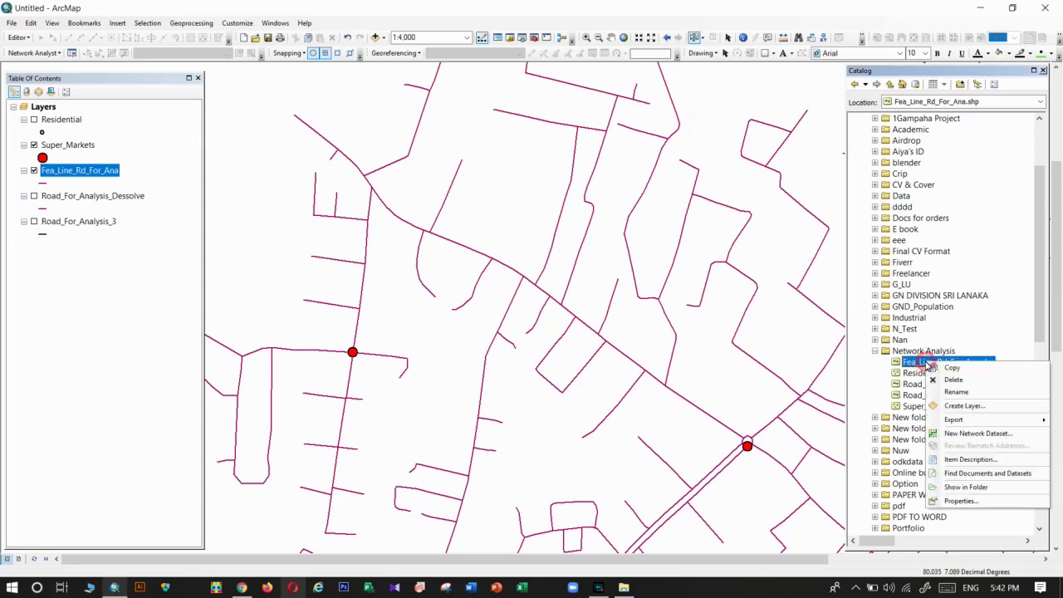
{"action": "left_click", "coordinate": [953, 434]}
{"action": "left_click", "coordinate": [700, 506]}
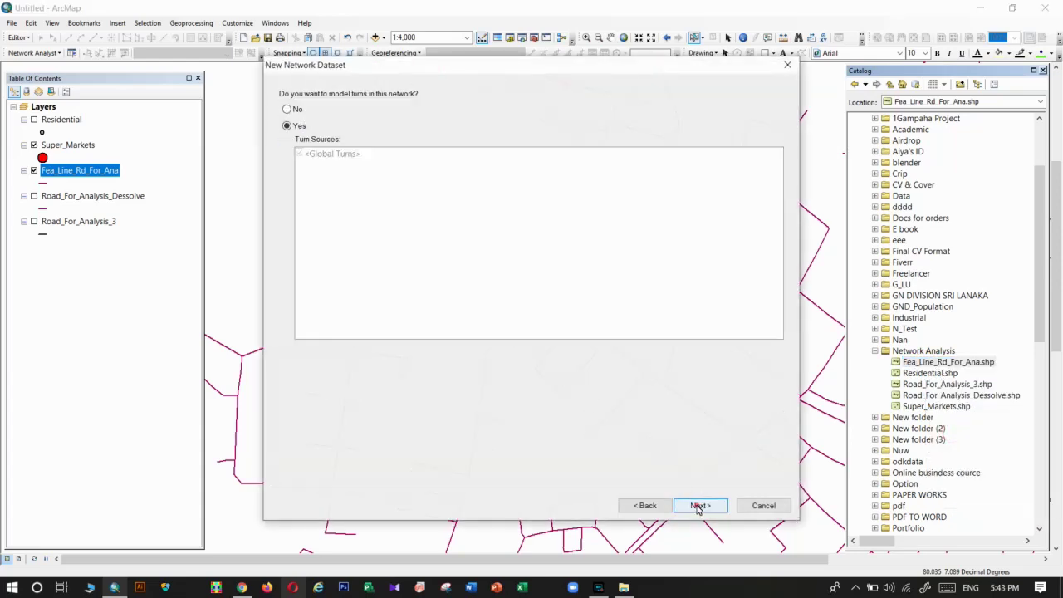
{"action": "left_click", "coordinate": [291, 110]}
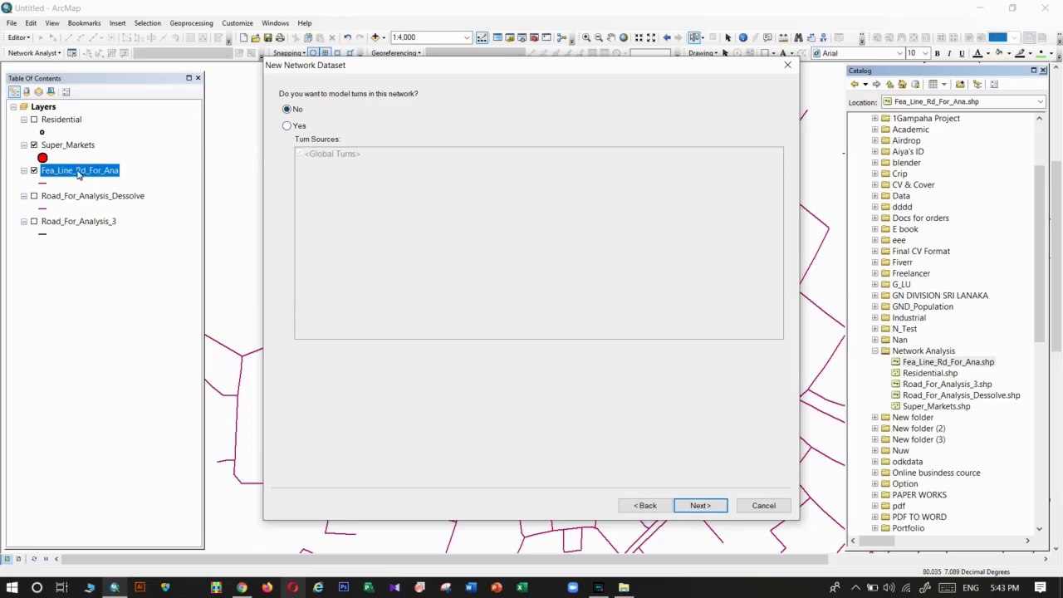
{"action": "left_click", "coordinate": [703, 505]}
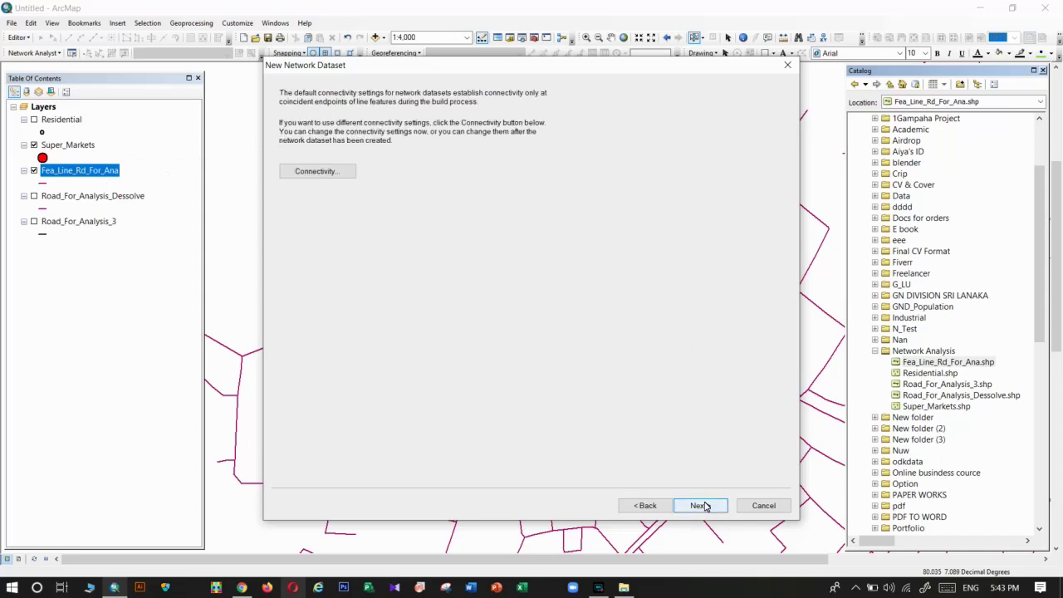
Keep the default connectivity settings and model the elevation of the network features as None.
{"action": "left_click", "coordinate": [641, 505]}
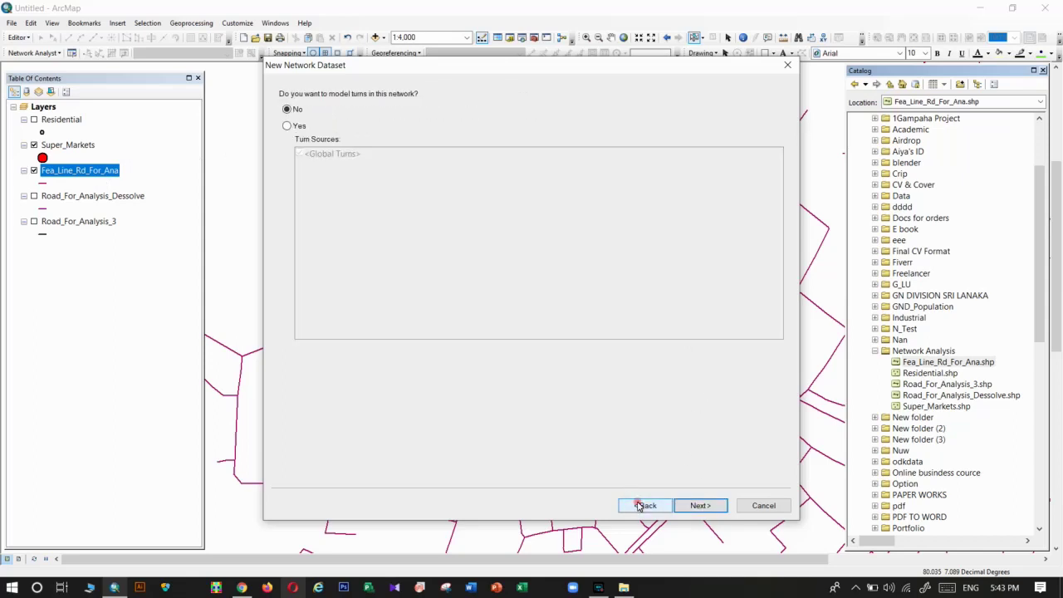
{"action": "left_click", "coordinate": [697, 508]}
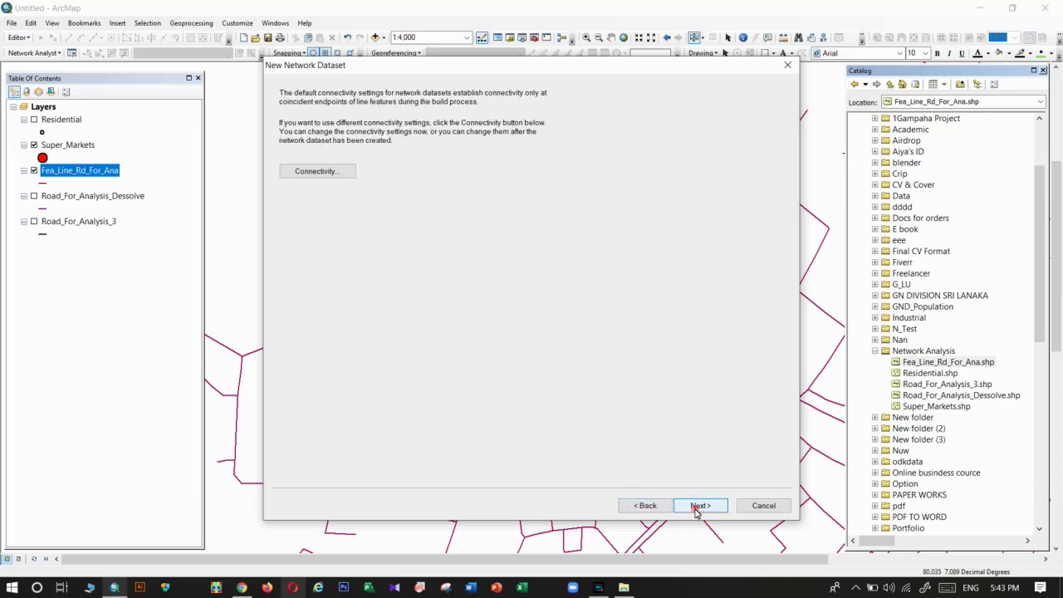
{"action": "left_click", "coordinate": [698, 508]}
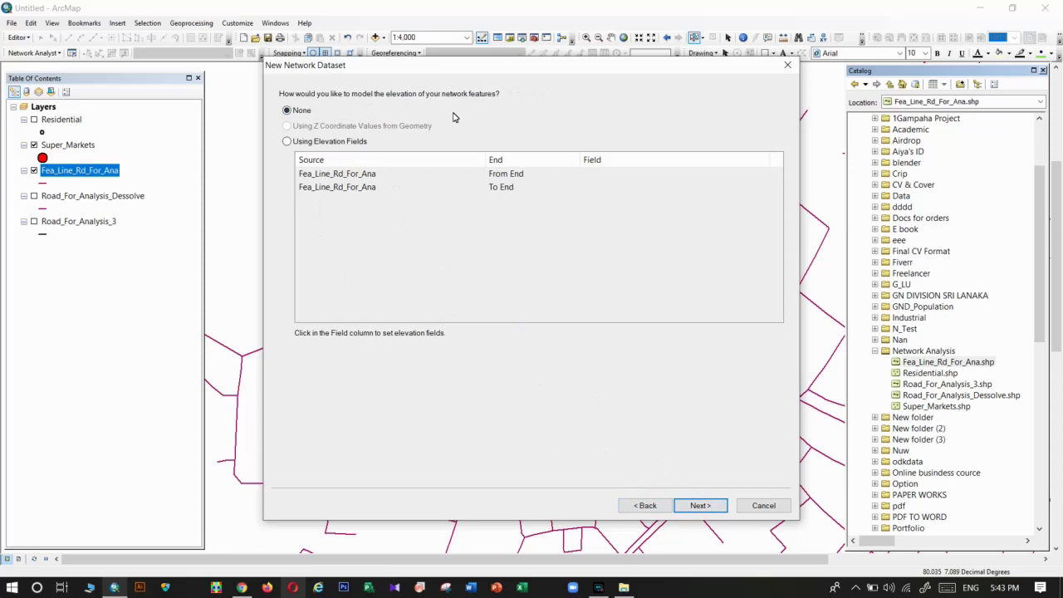
{"action": "left_click", "coordinate": [702, 505]}
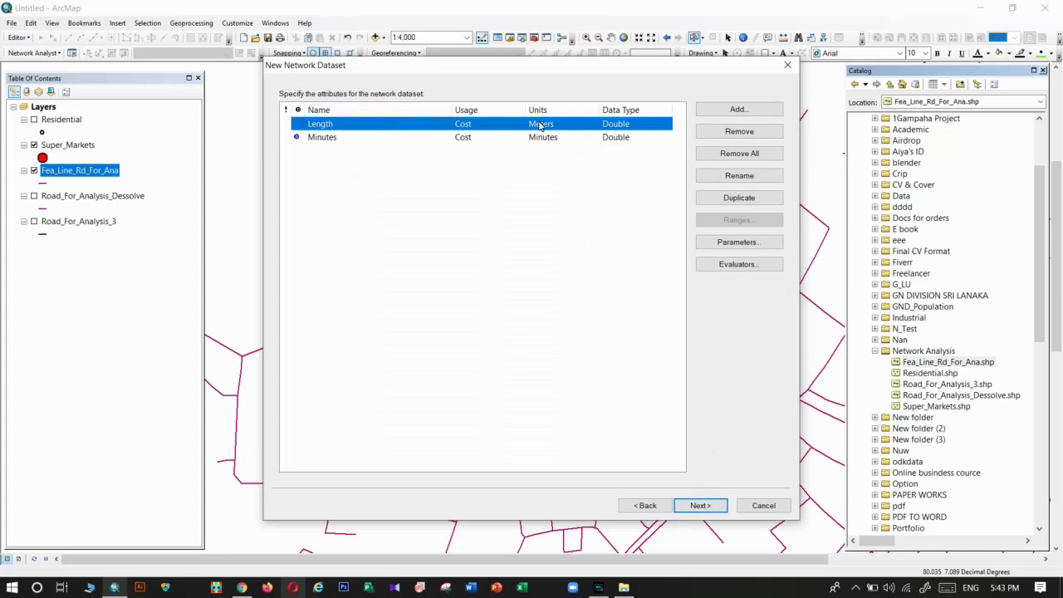
Set the units of the Length cost attribute to Meters and of the Minutes cost attribute to Minutes.
{"action": "left_click", "coordinate": [581, 127]}
{"action": "left_click", "coordinate": [543, 173]}
{"action": "left_click", "coordinate": [545, 138]}
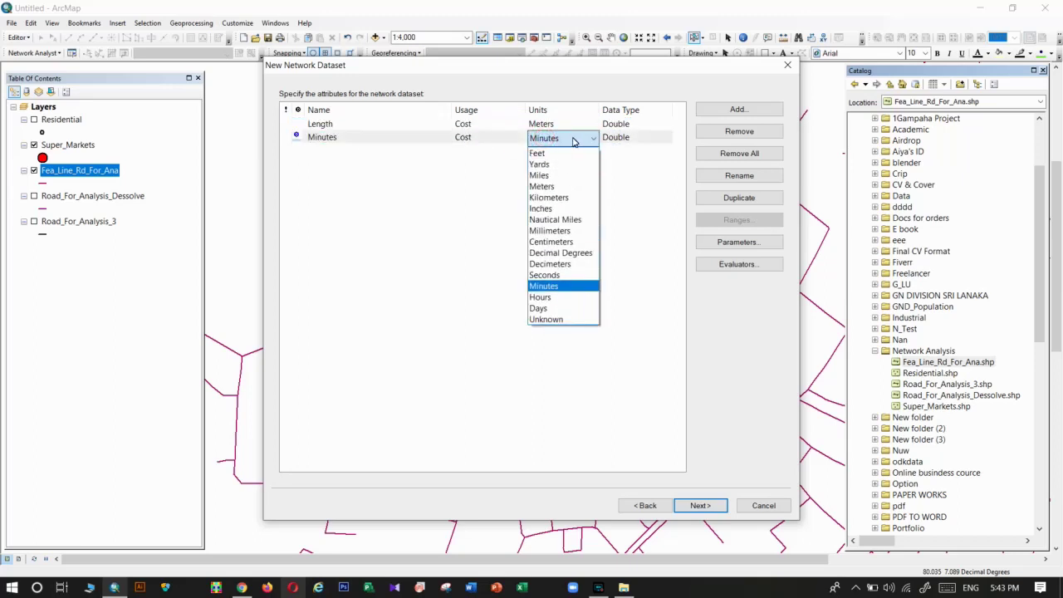
{"action": "left_click", "coordinate": [543, 286]}
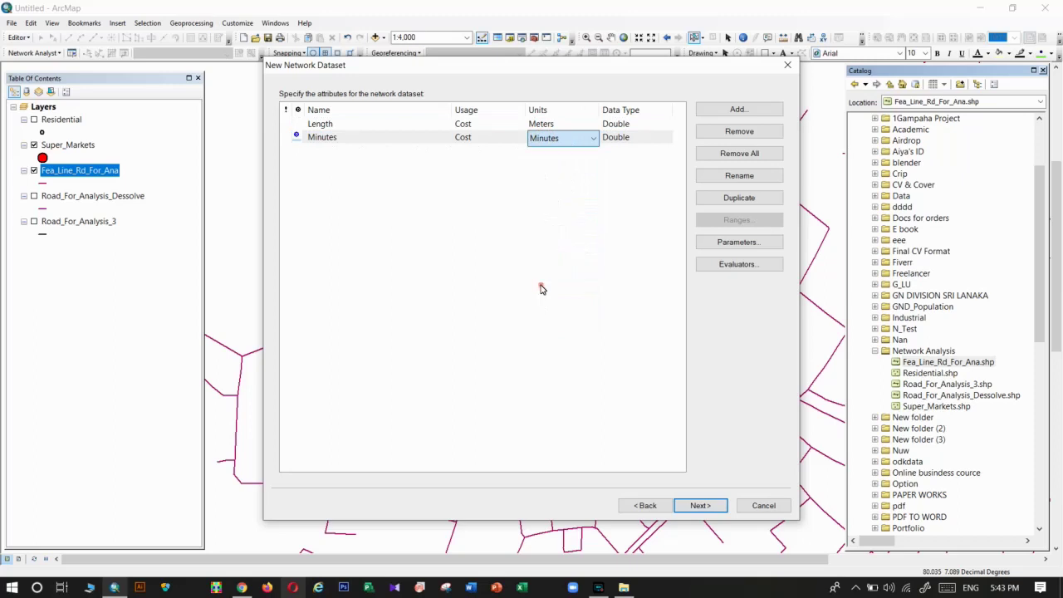
{"action": "left_click", "coordinate": [706, 509]}
Create and build the network dataset without driving directions, adding all its participating feature classes to the map.
{"action": "left_click", "coordinate": [700, 506]}
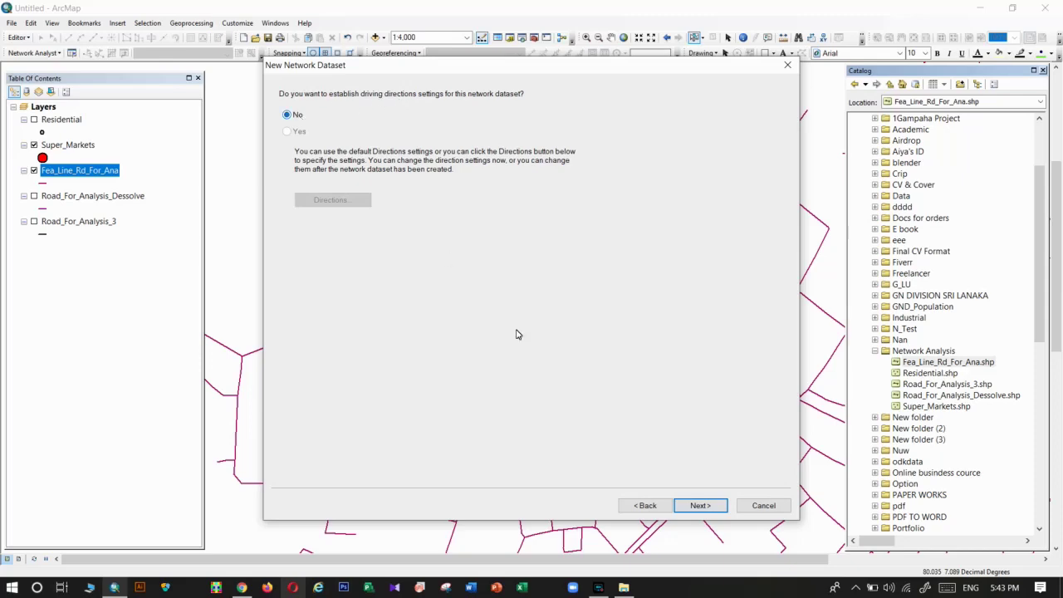
{"action": "left_click", "coordinate": [694, 505]}
{"action": "left_click", "coordinate": [689, 507]}
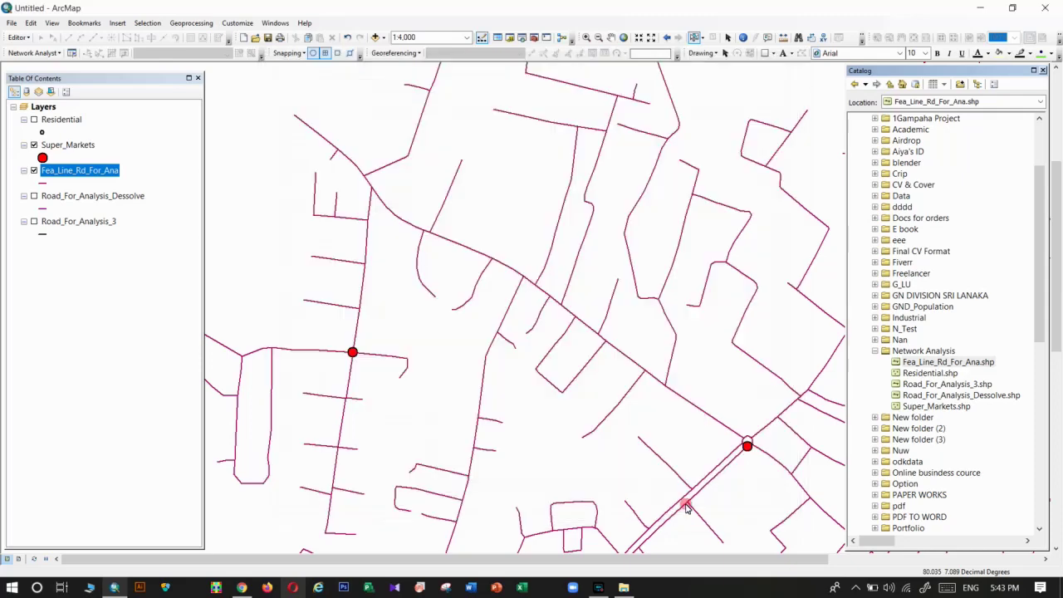
{"action": "left_click", "coordinate": [572, 335]}
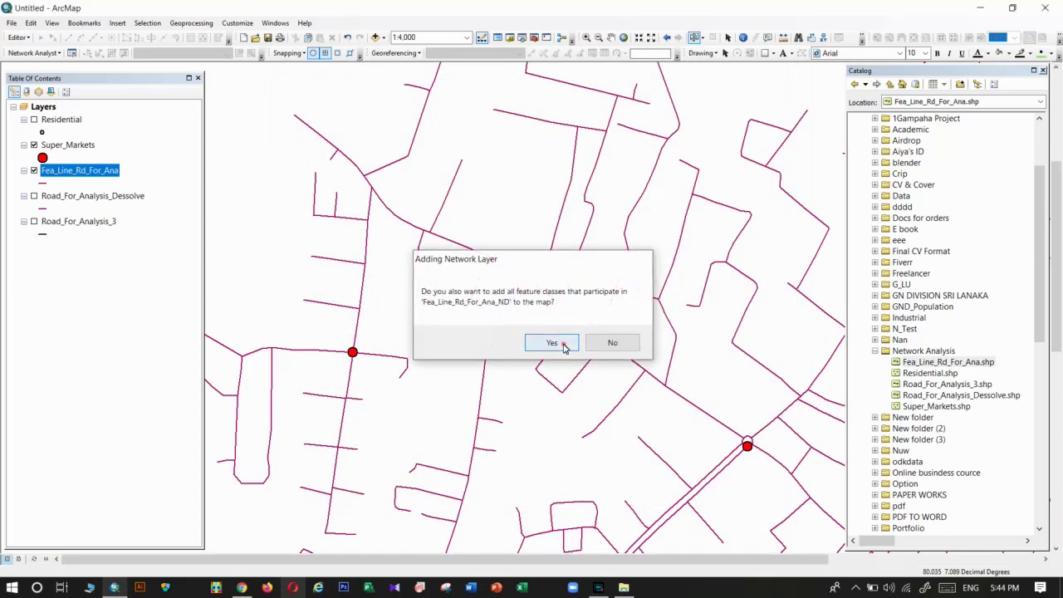
{"action": "left_click", "coordinate": [563, 347]}
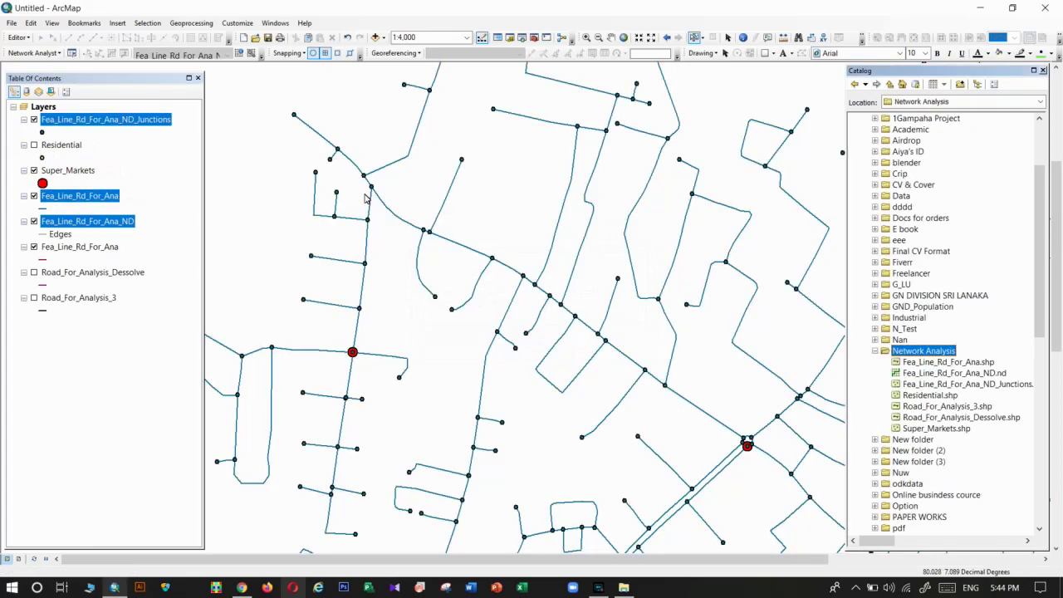
Examine the whole road network with its junctions on the map and the analysis types offered by Network Analyst.
{"action": "scroll", "coordinate": [308, 207], "scroll_direction": "up", "scroll_amount": 5}
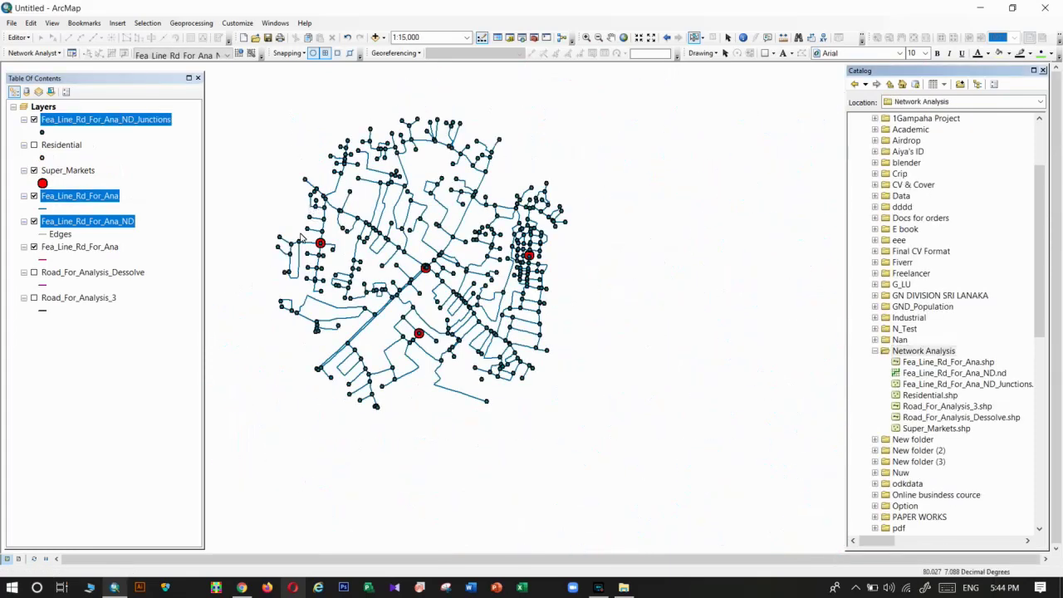
{"action": "left_click_drag", "start_coordinate": [308, 208], "coordinate": [430, 274]}
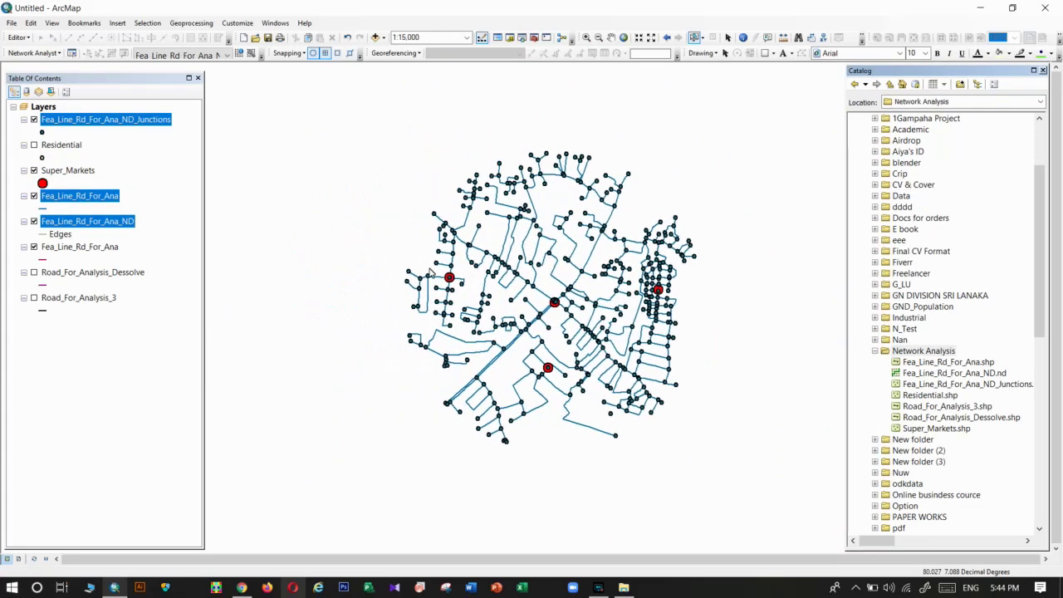
{"action": "left_click", "coordinate": [67, 131]}
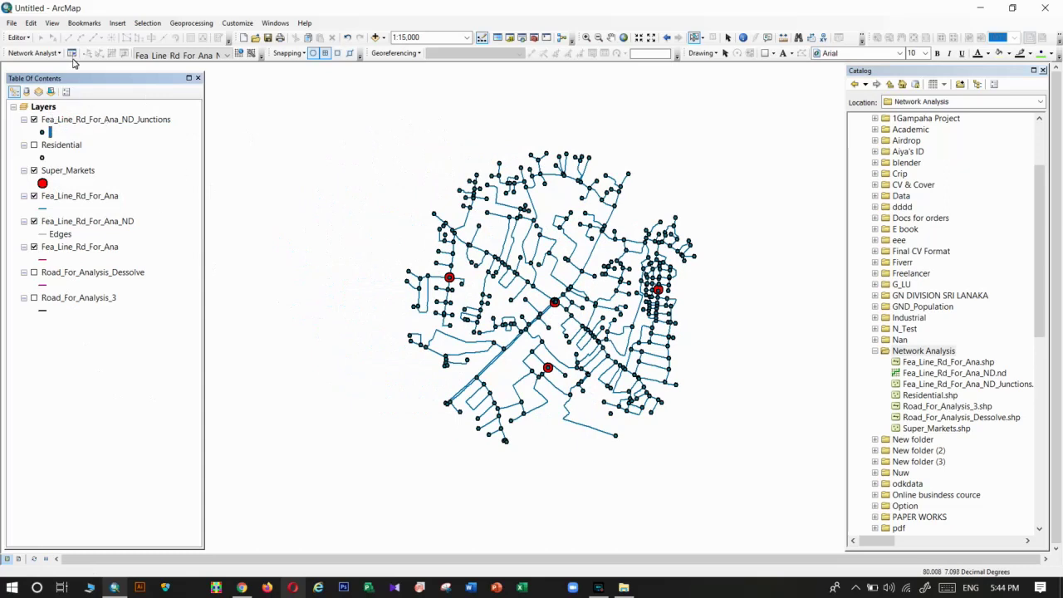
{"action": "left_click", "coordinate": [60, 54]}
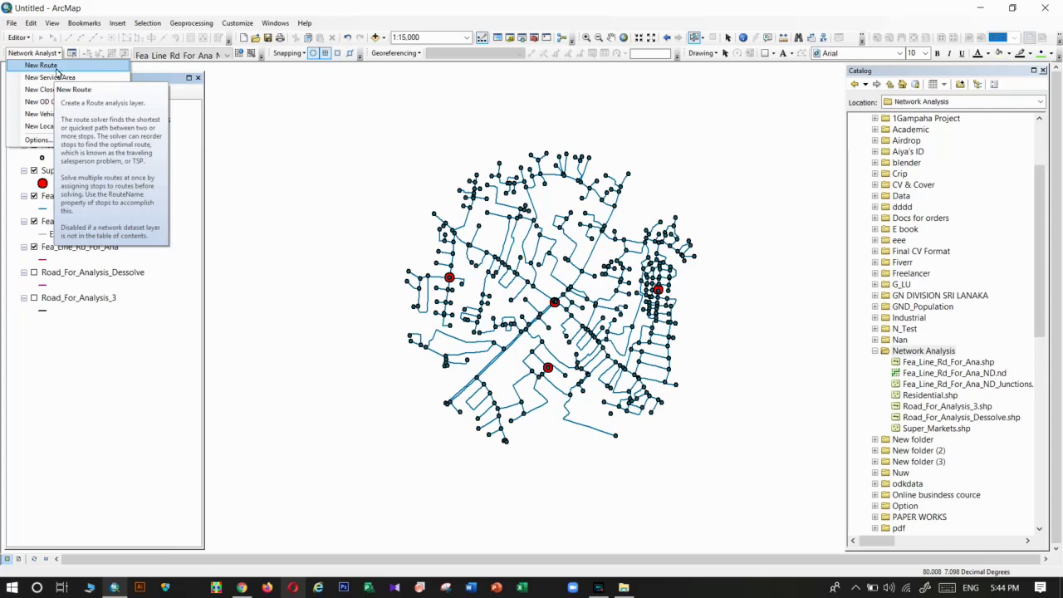
Switch to Chrome, look through the gigs on the Fiverr seller profile and open the GIS and remote sensing analysis gig.
{"action": "left_click", "coordinate": [606, 591]}
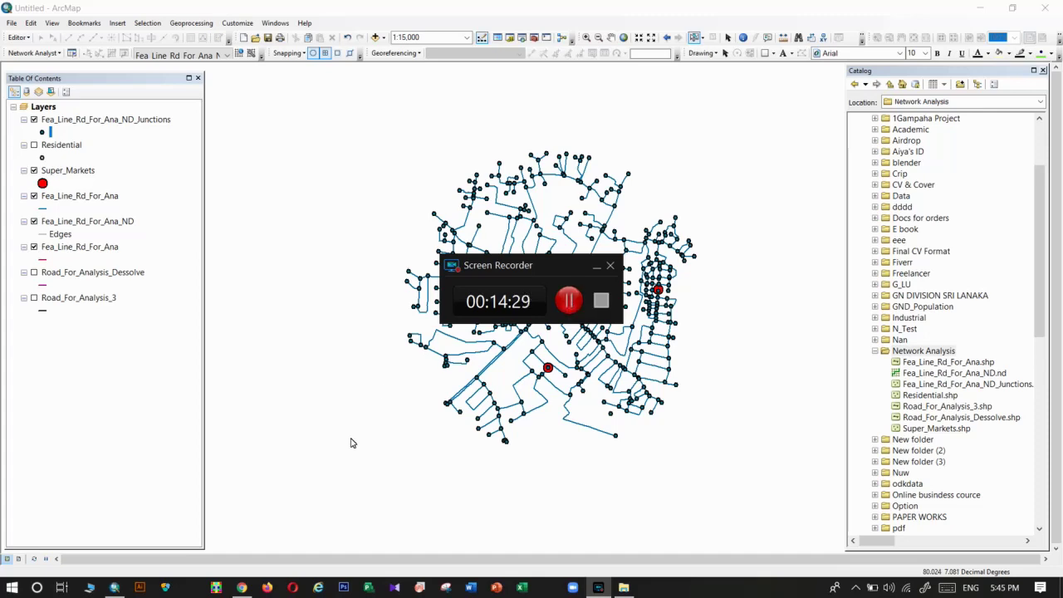
{"action": "left_click", "coordinate": [242, 587]}
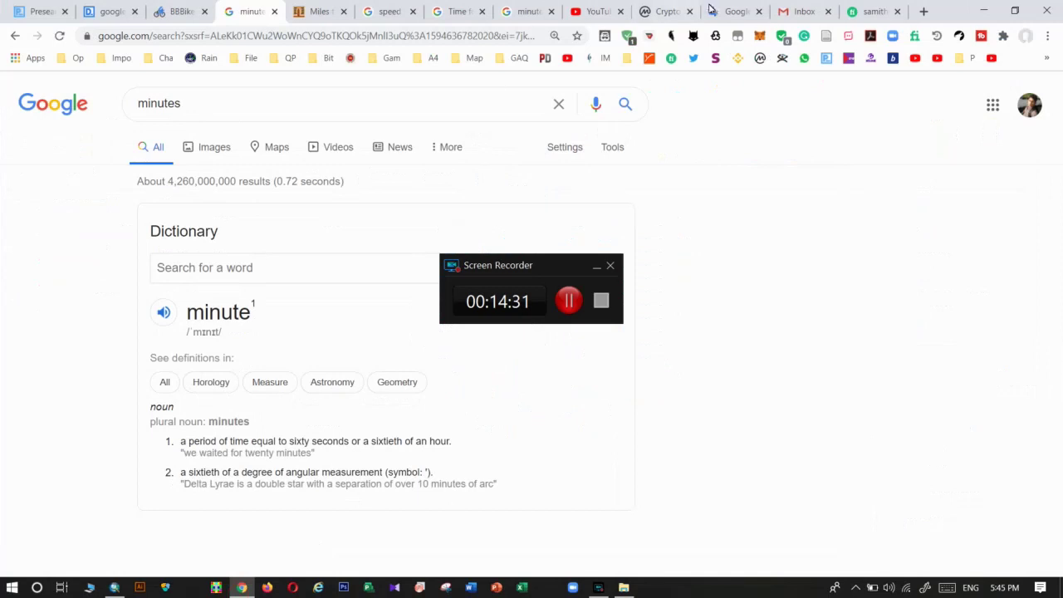
{"action": "left_click", "coordinate": [870, 10]}
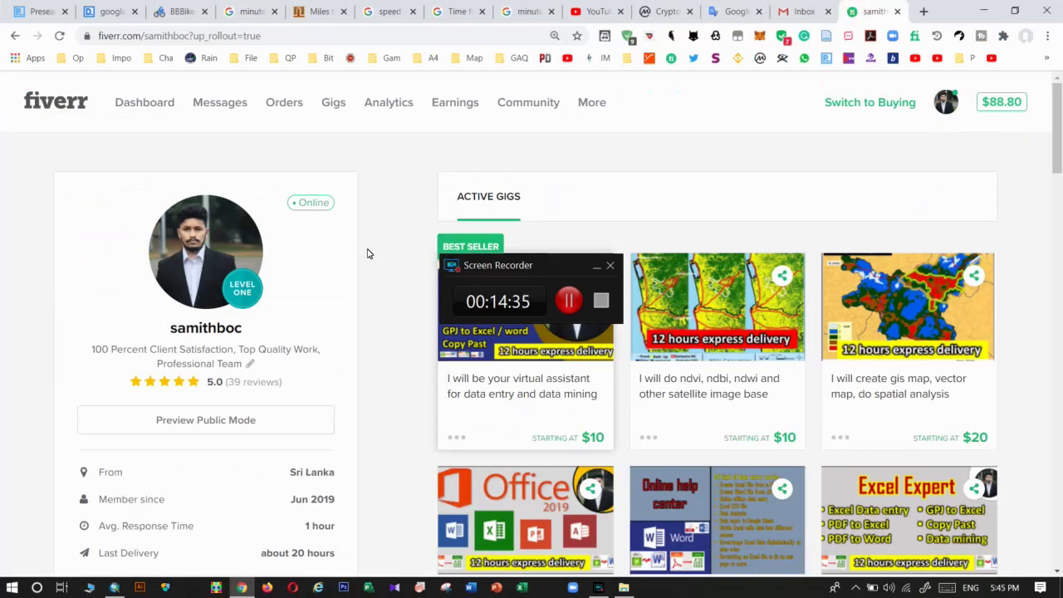
{"action": "left_click", "coordinate": [610, 266]}
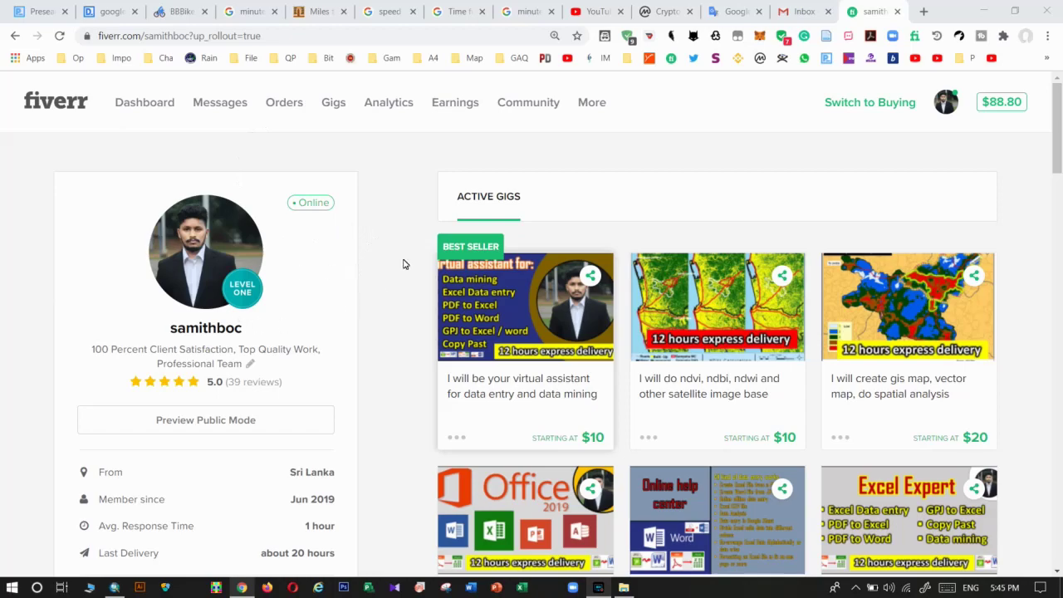
{"action": "scroll", "coordinate": [404, 261], "scroll_direction": "down", "scroll_amount": 3}
{"action": "scroll", "coordinate": [403, 262], "scroll_direction": "up", "scroll_amount": 1}
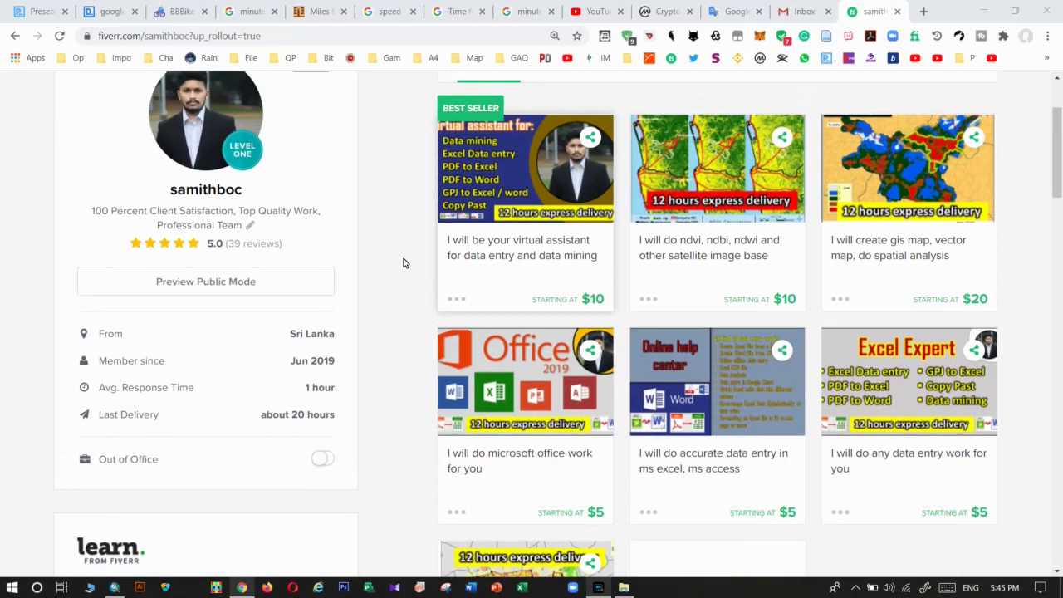
{"action": "scroll", "coordinate": [754, 281], "scroll_direction": "down", "scroll_amount": 2}
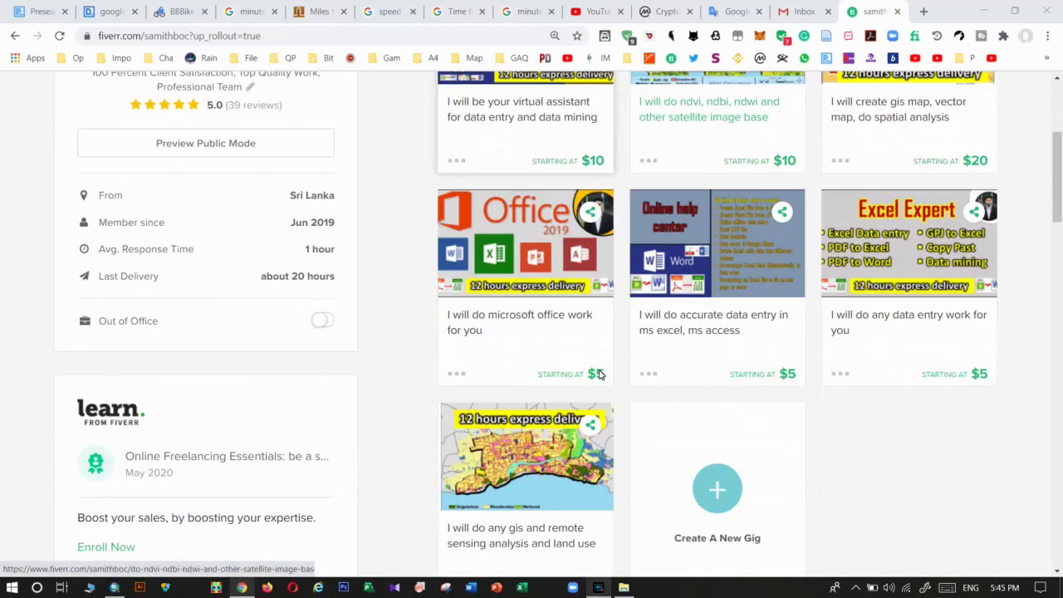
{"action": "left_click", "coordinate": [514, 531]}
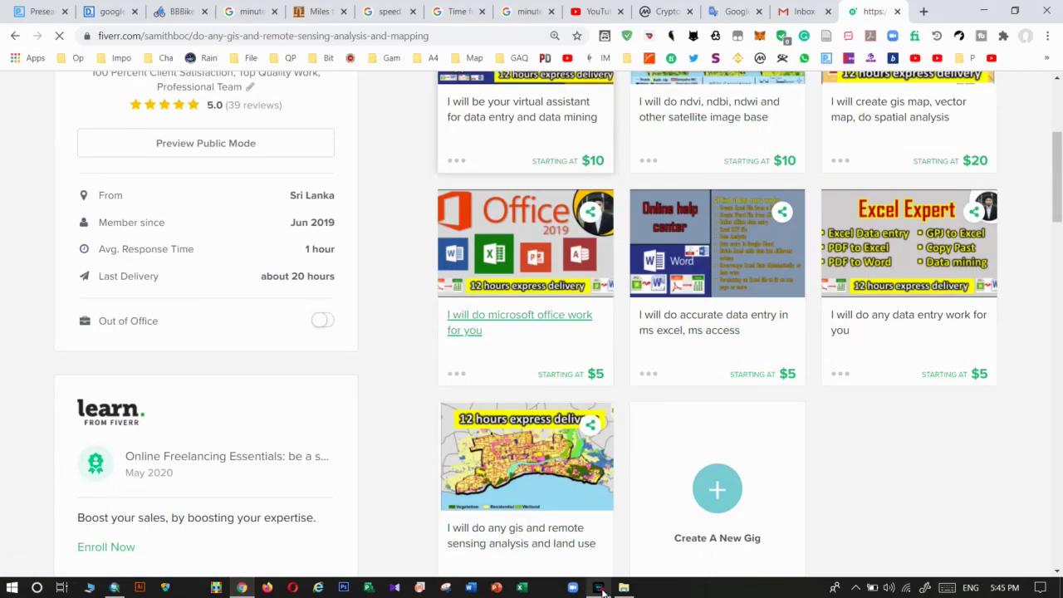
{"action": "left_click", "coordinate": [599, 587]}
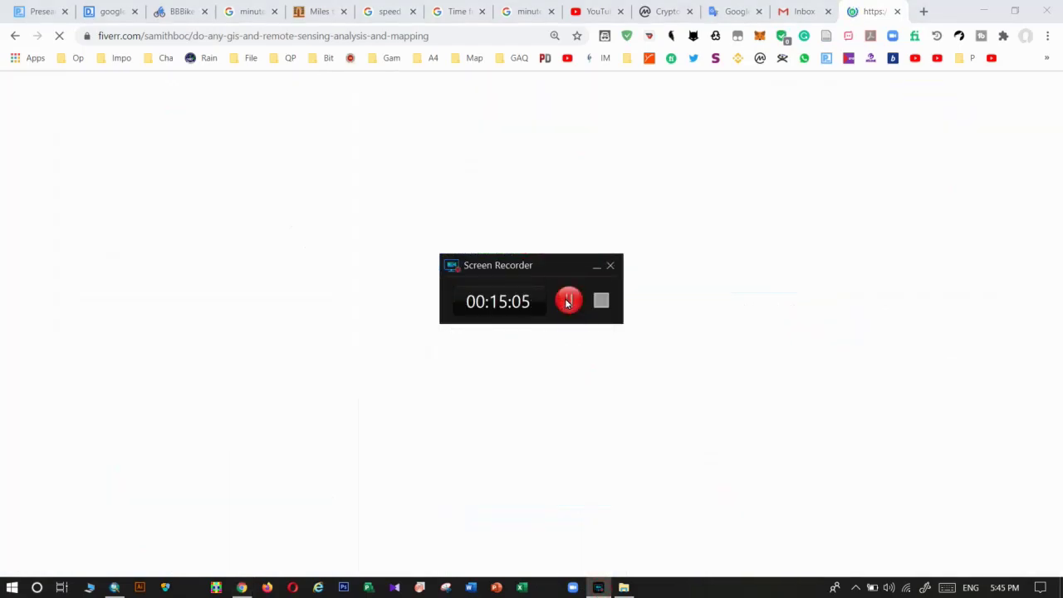